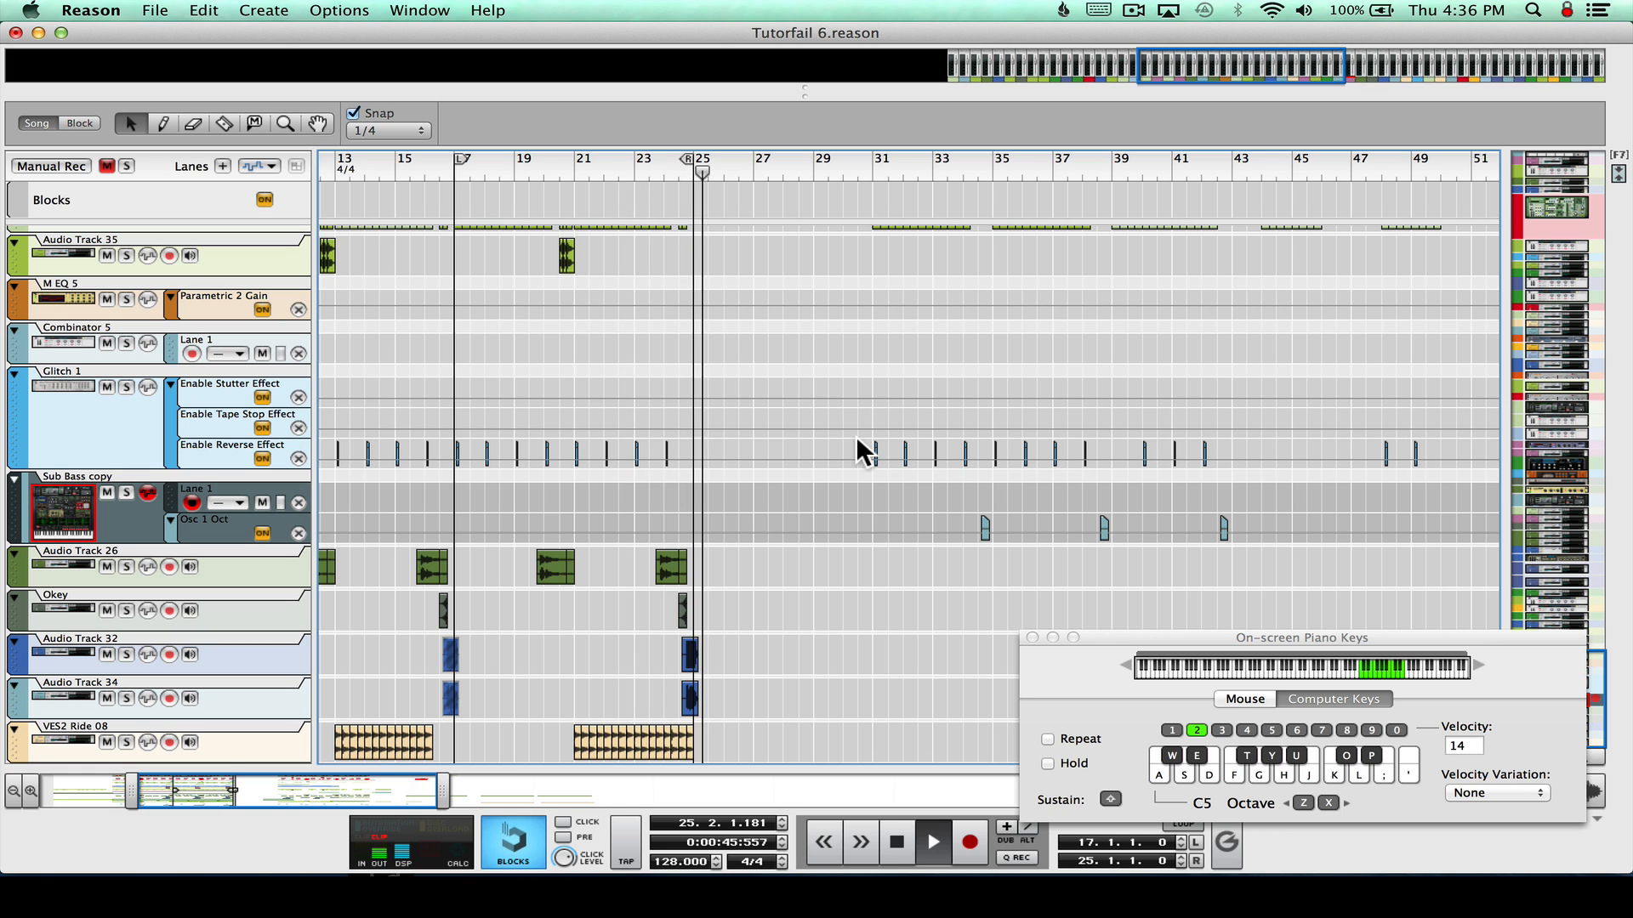
Stop playback and place the right loop locator at bar 5 in the snare layer song
key("space")
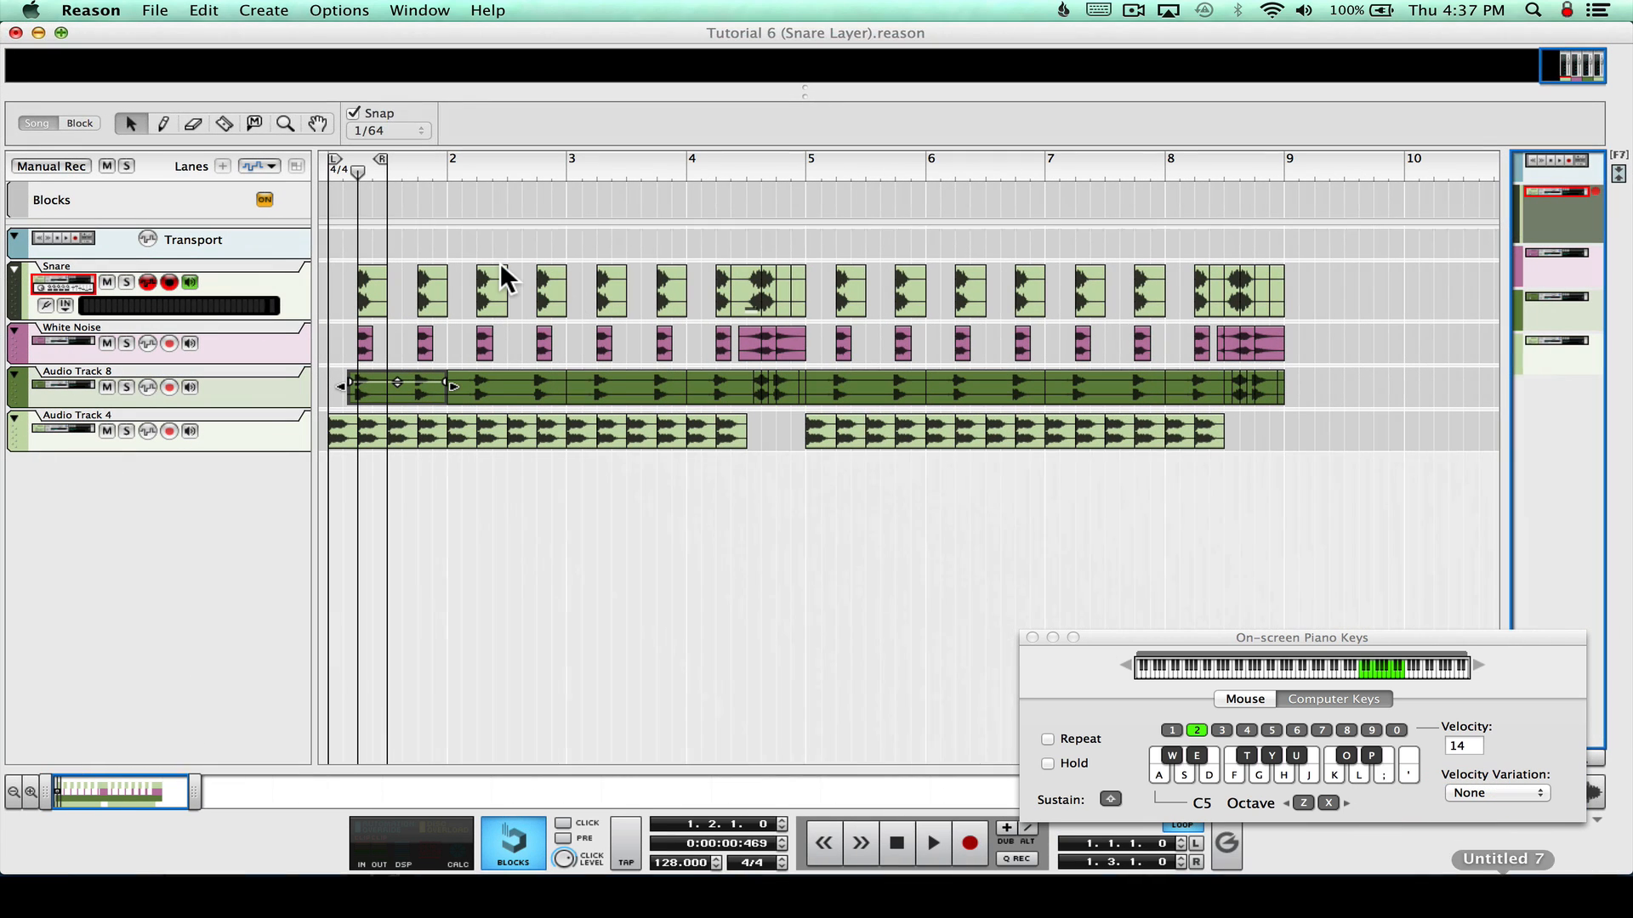
left_click(694, 535)
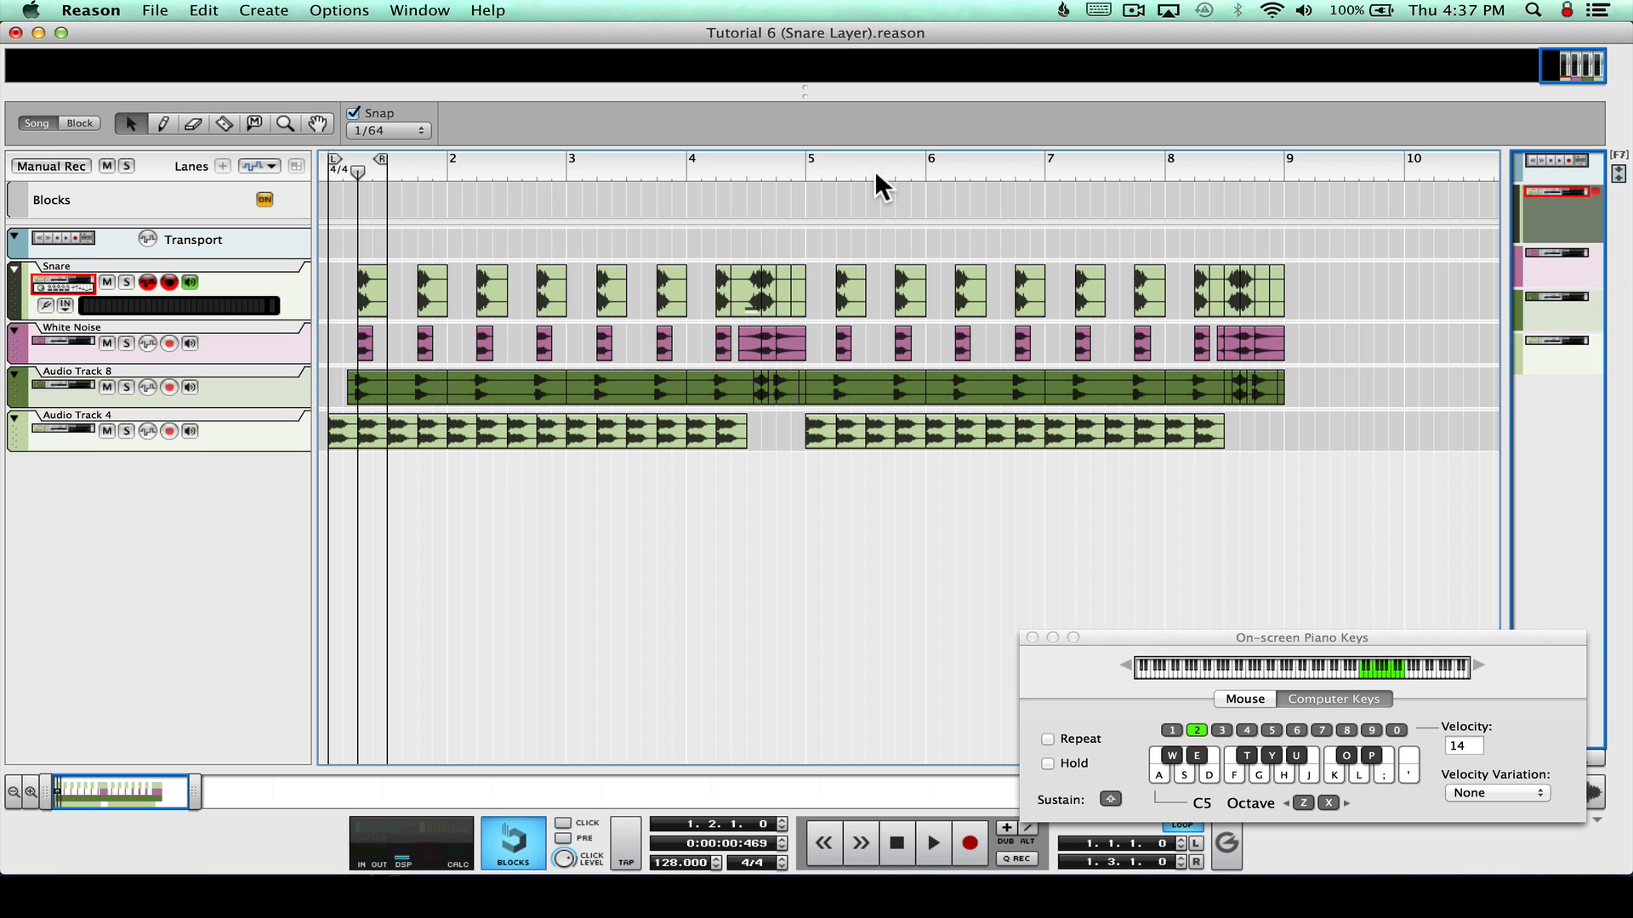
left_click(808, 171, "alt")
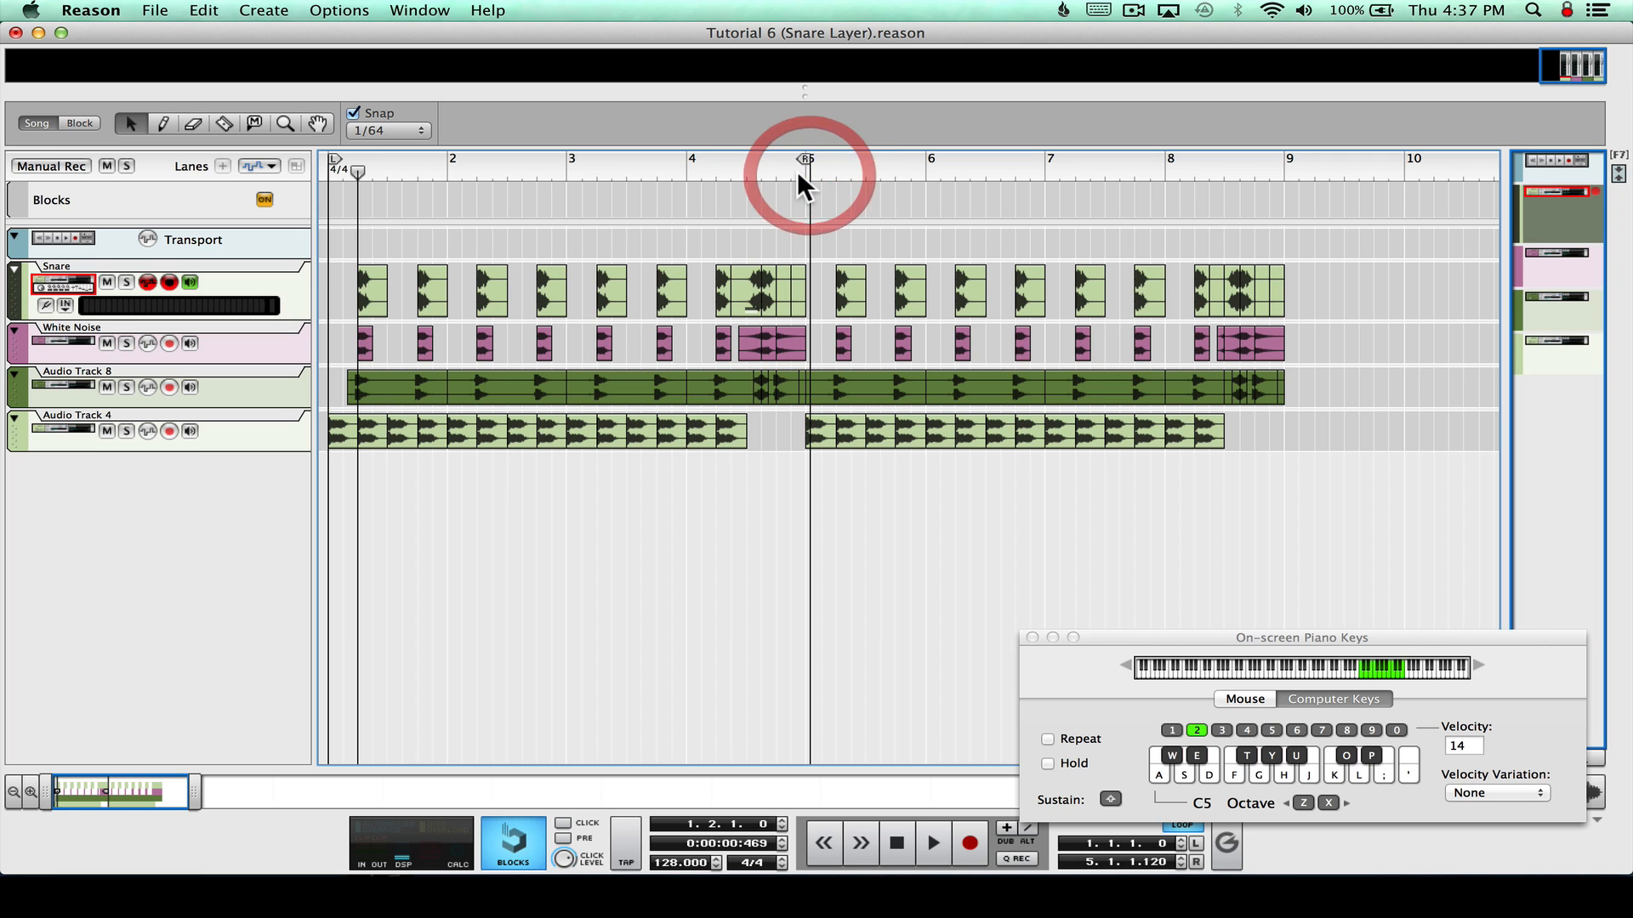
left_click_drag(802, 170, 804, 169)
left_click(30, 792)
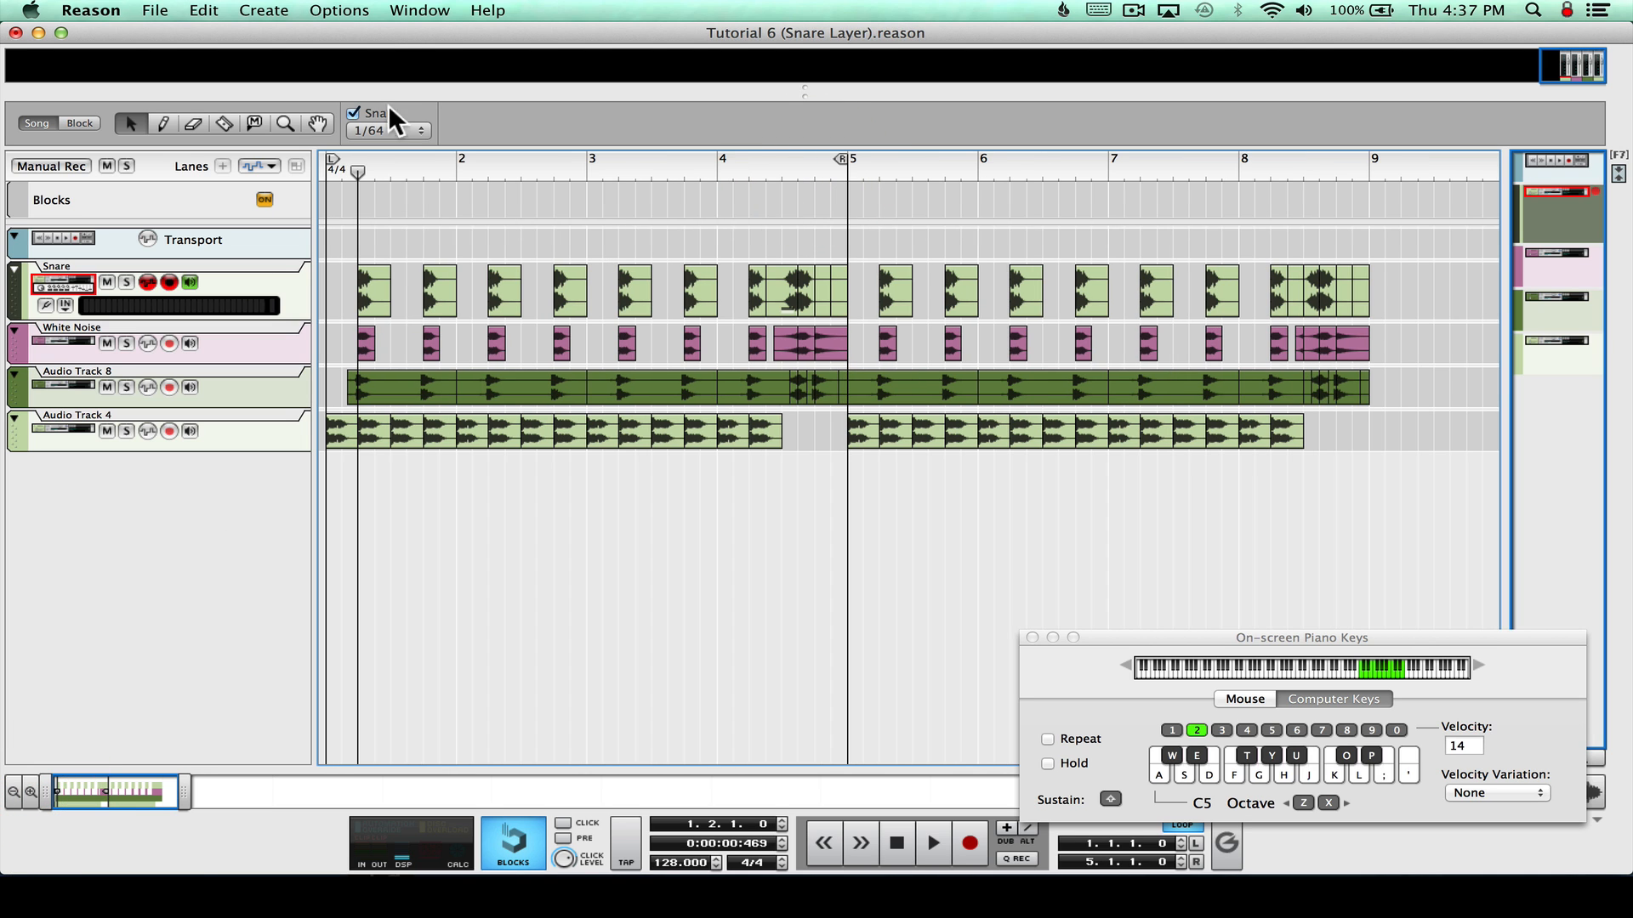
Set the snap value to Bar and play the four-bar loop from the start of the song
left_click(389, 130)
left_click(379, 12)
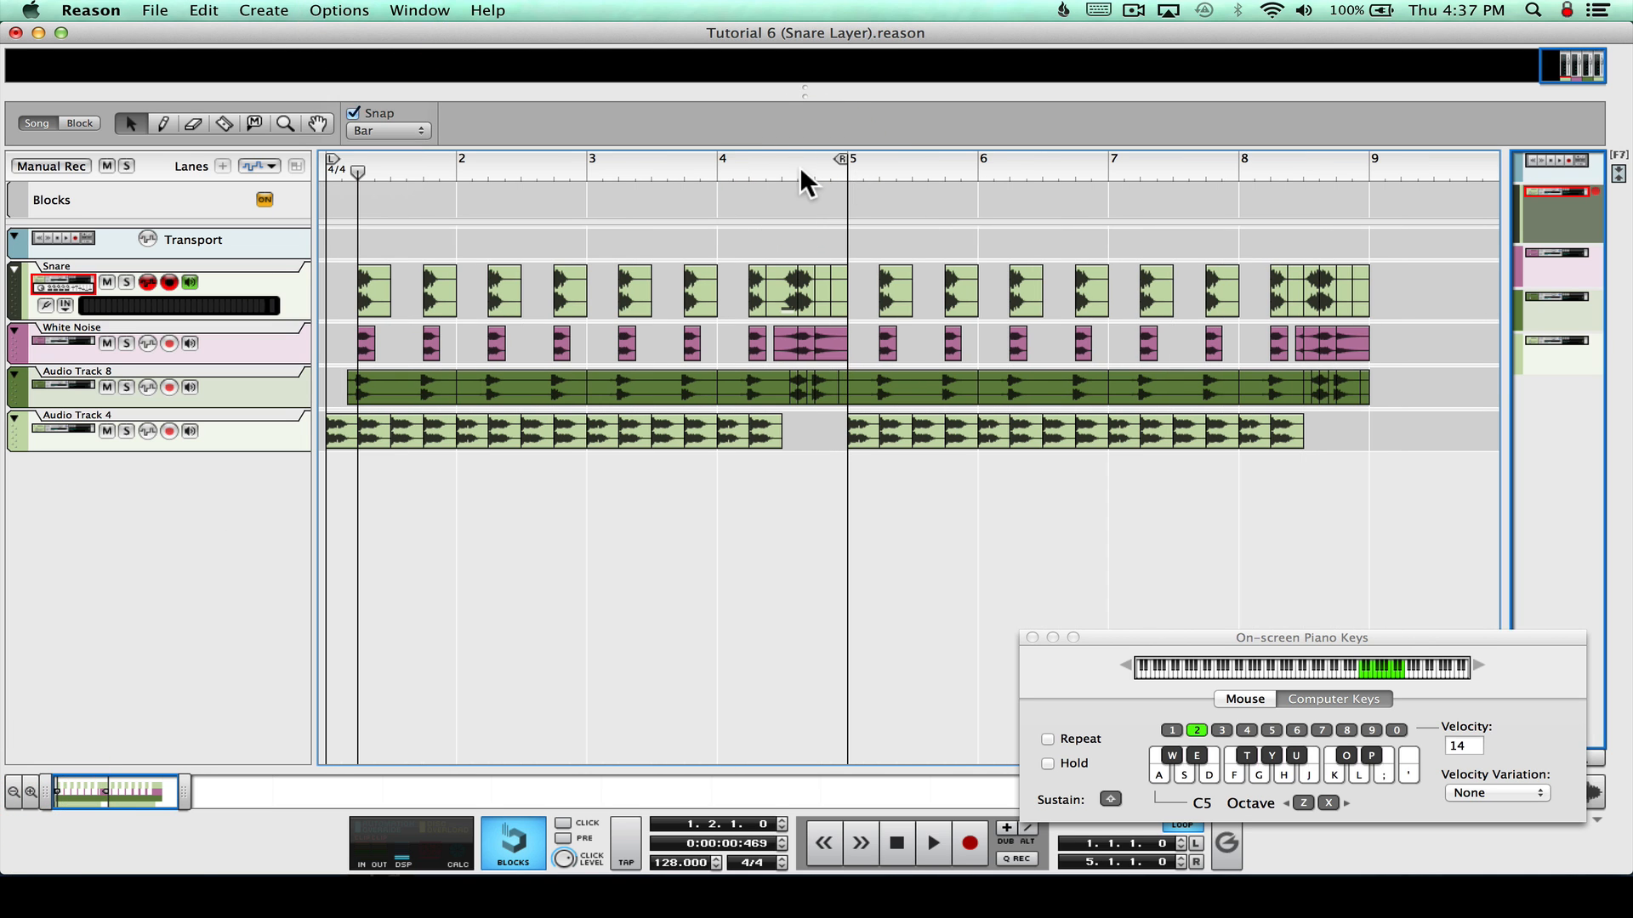
left_click_drag(357, 171, 163, 163)
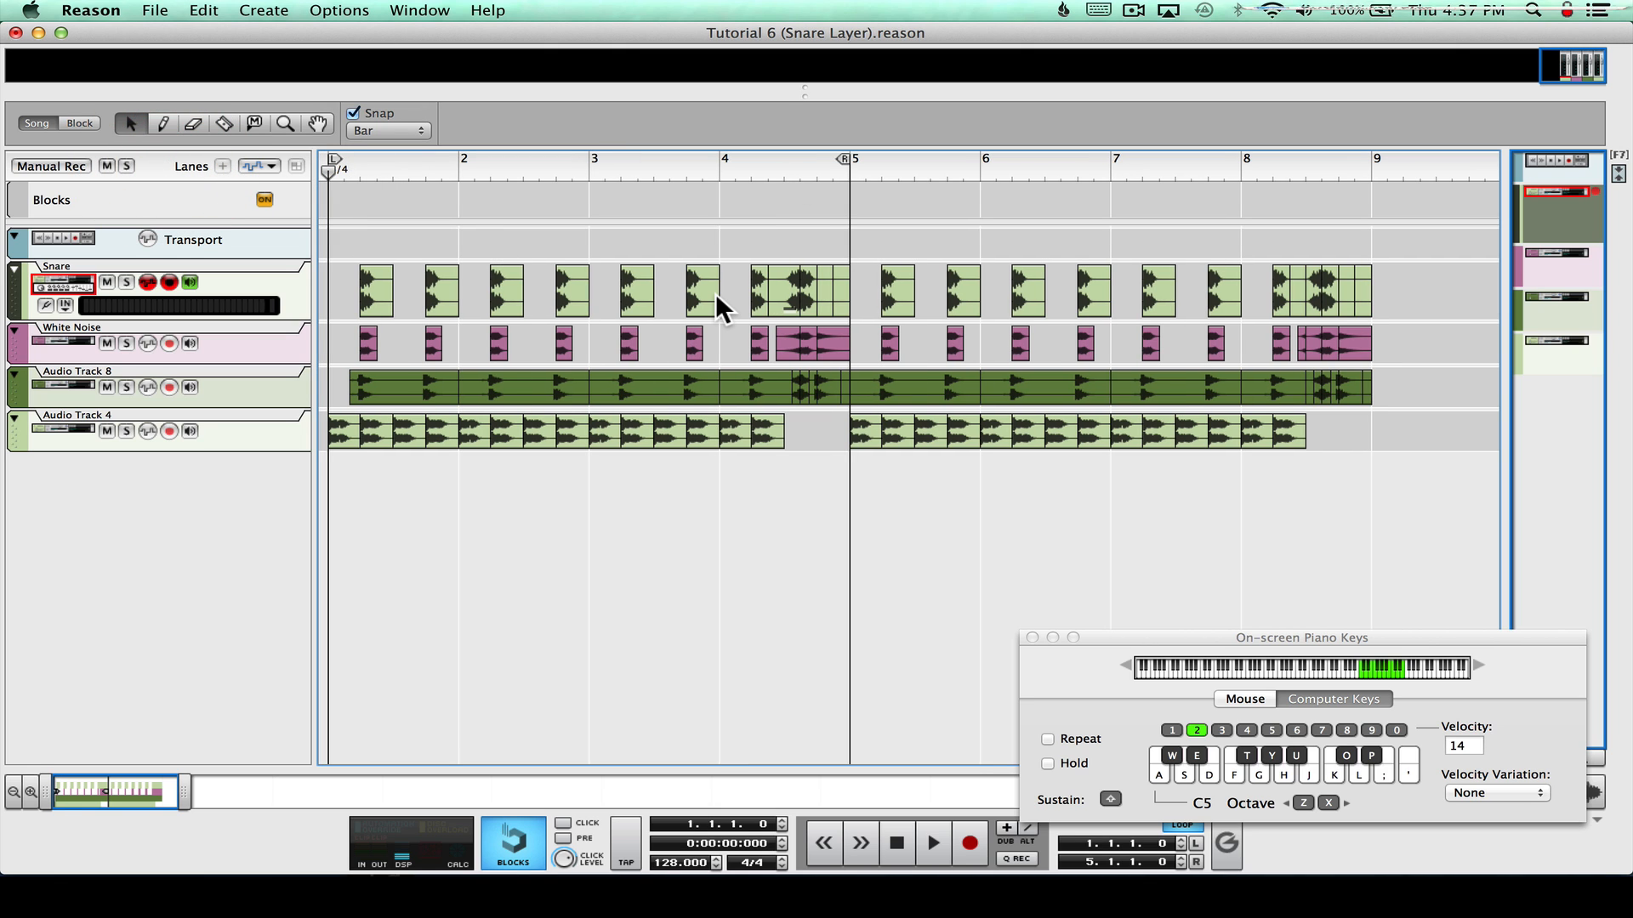
key("space")
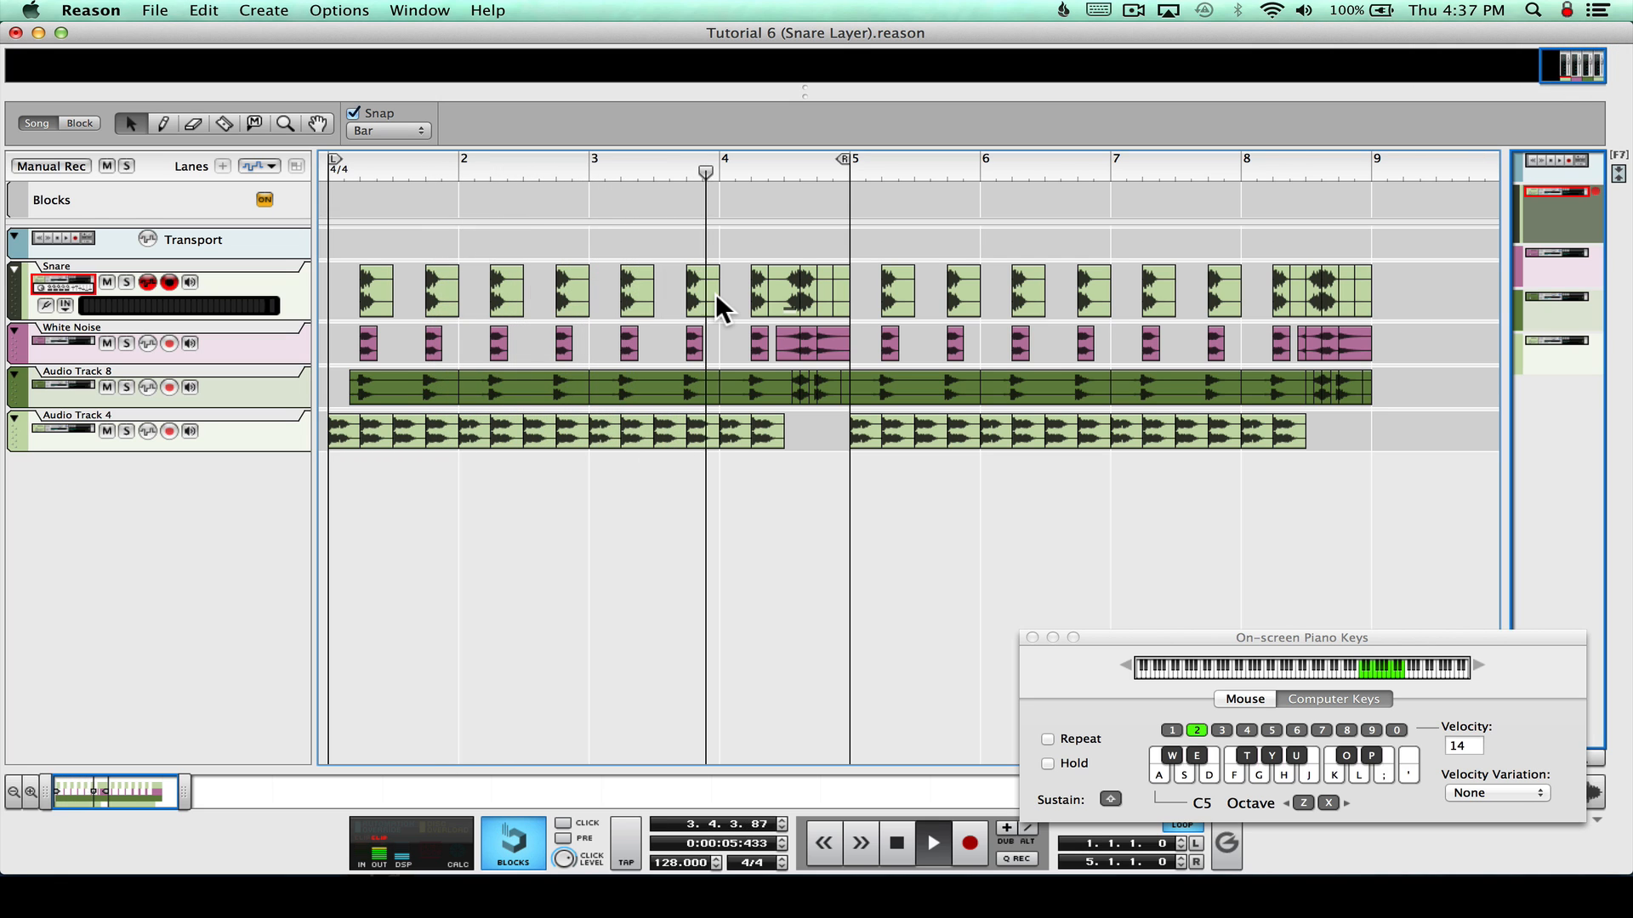
key("space")
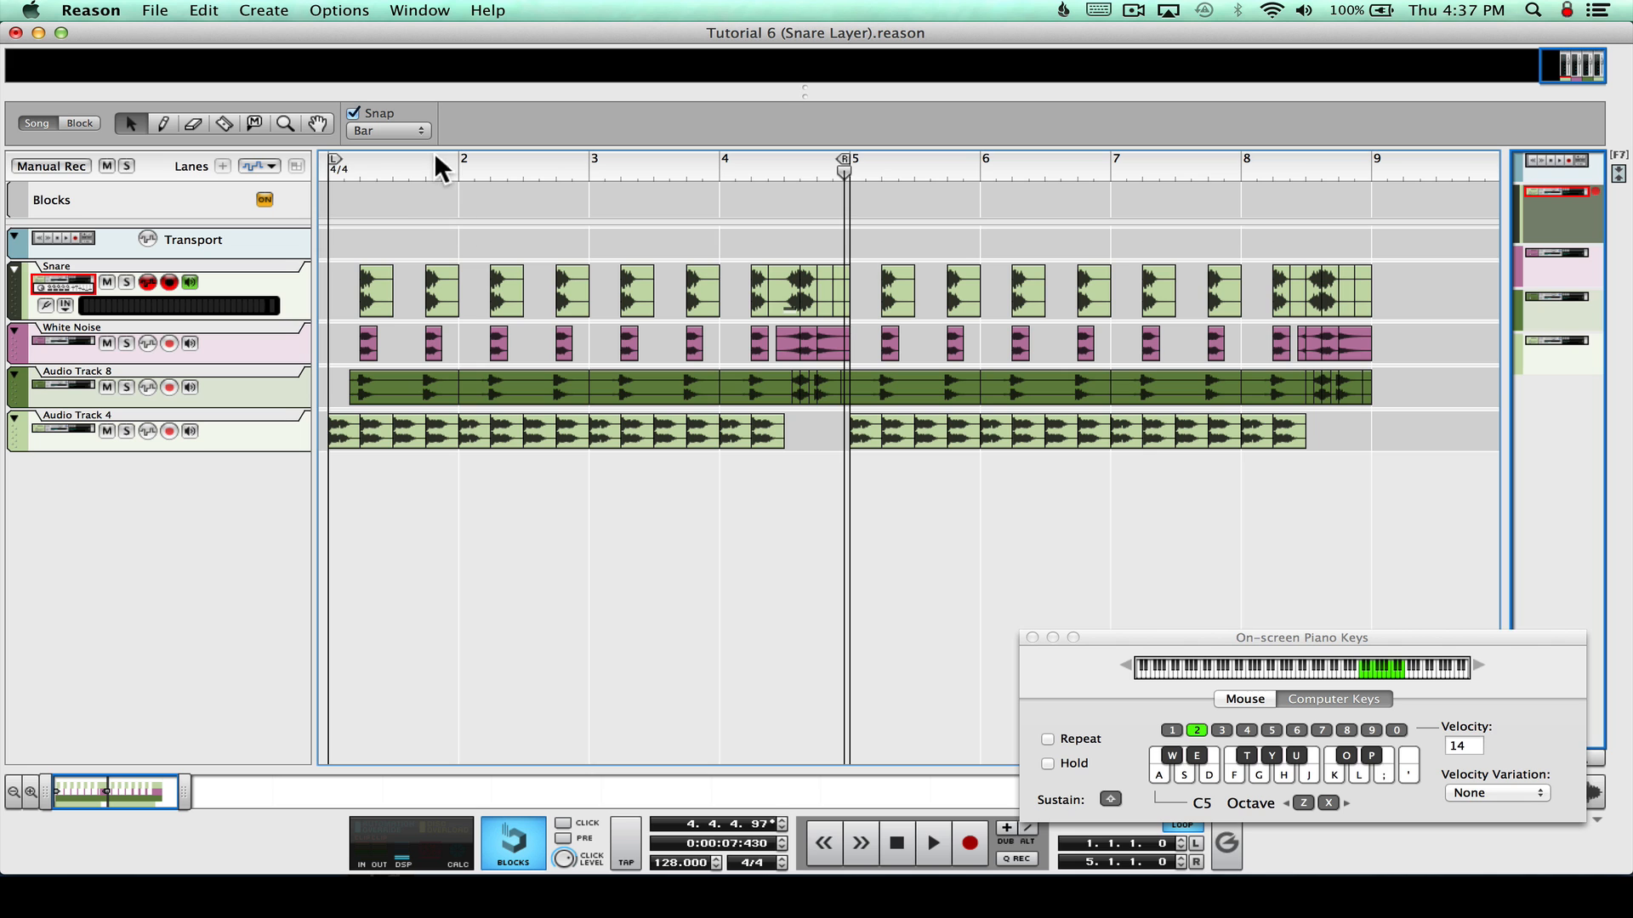
left_click(355, 165)
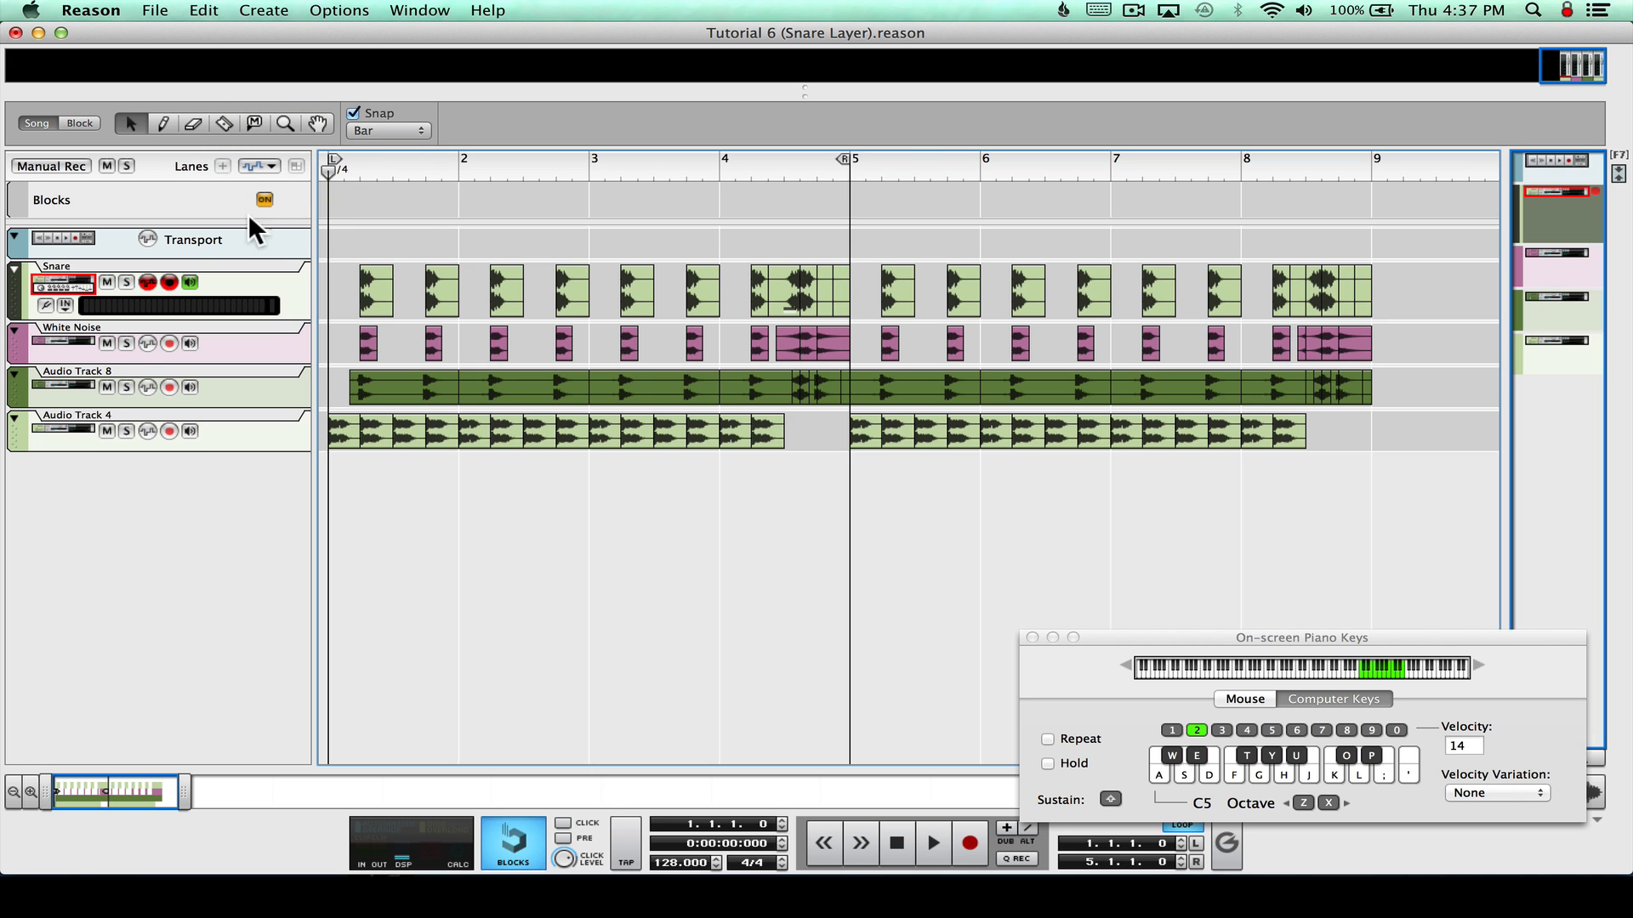
Solo the Snare track, listen to it from the start of the song, and turn its solo off
left_click(30, 791)
left_click(30, 791)
left_click(30, 791)
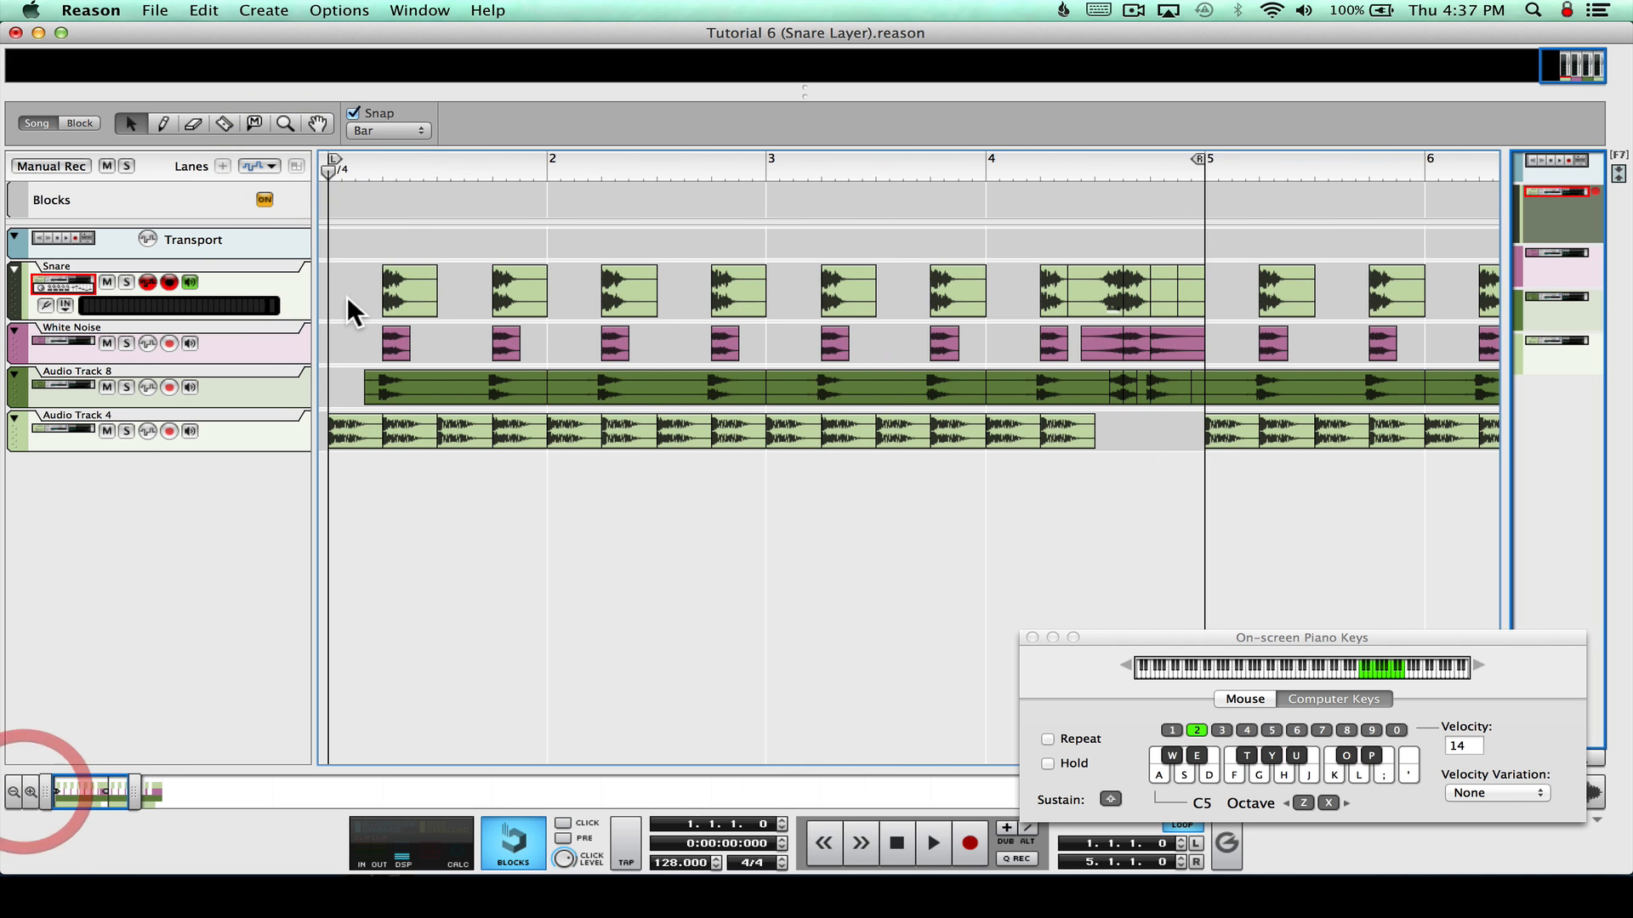
left_click(69, 277)
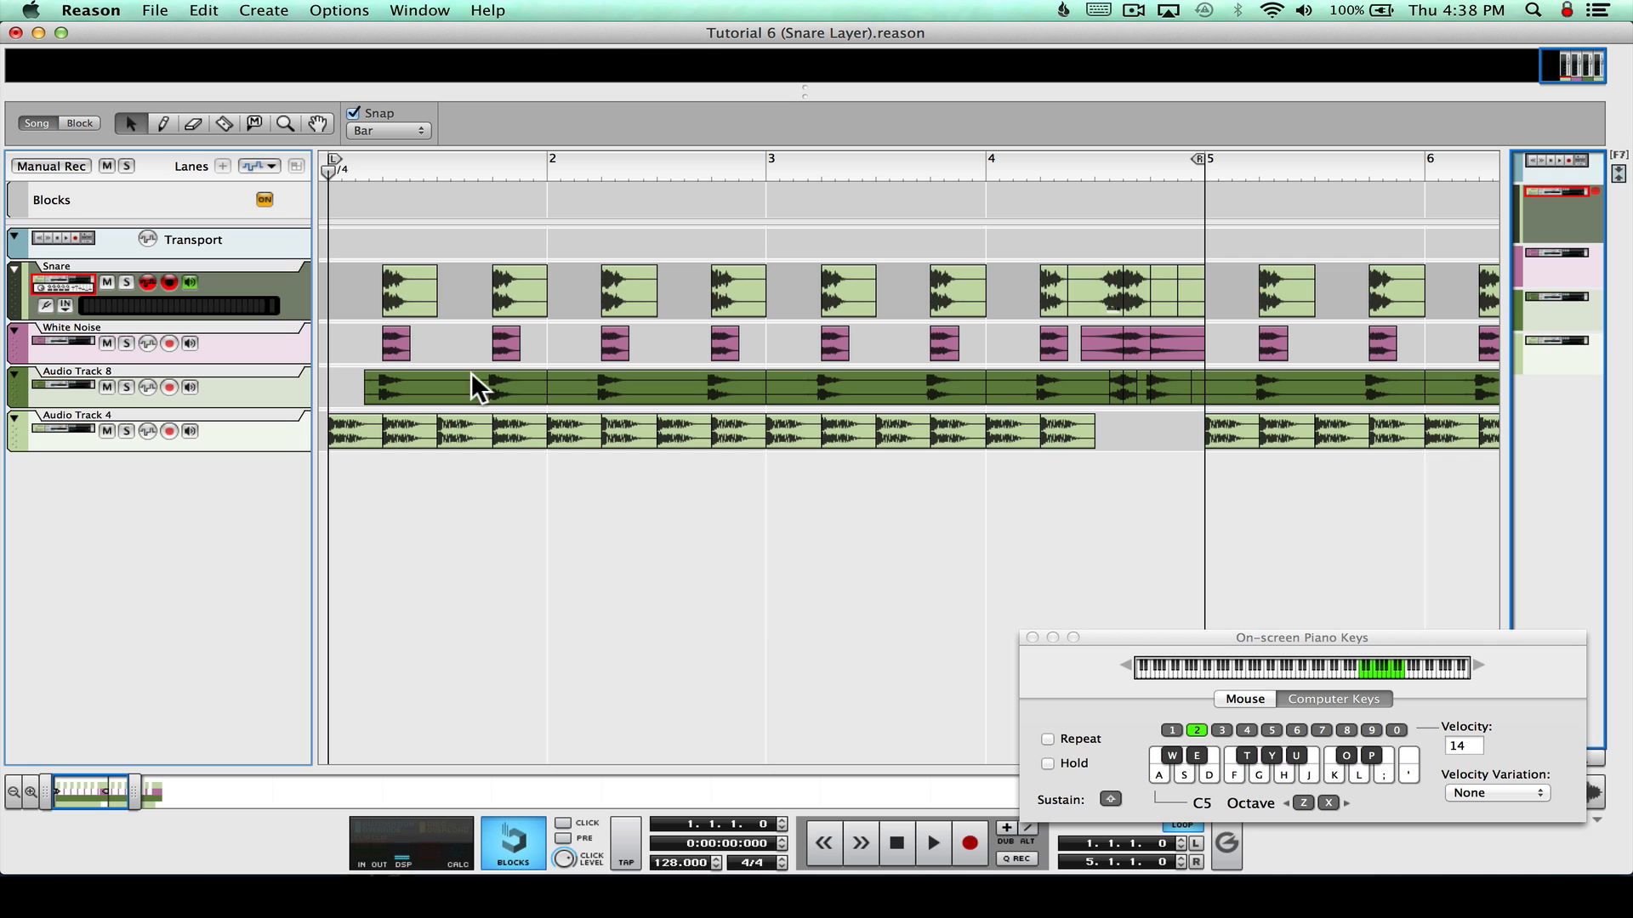
left_click(27, 792)
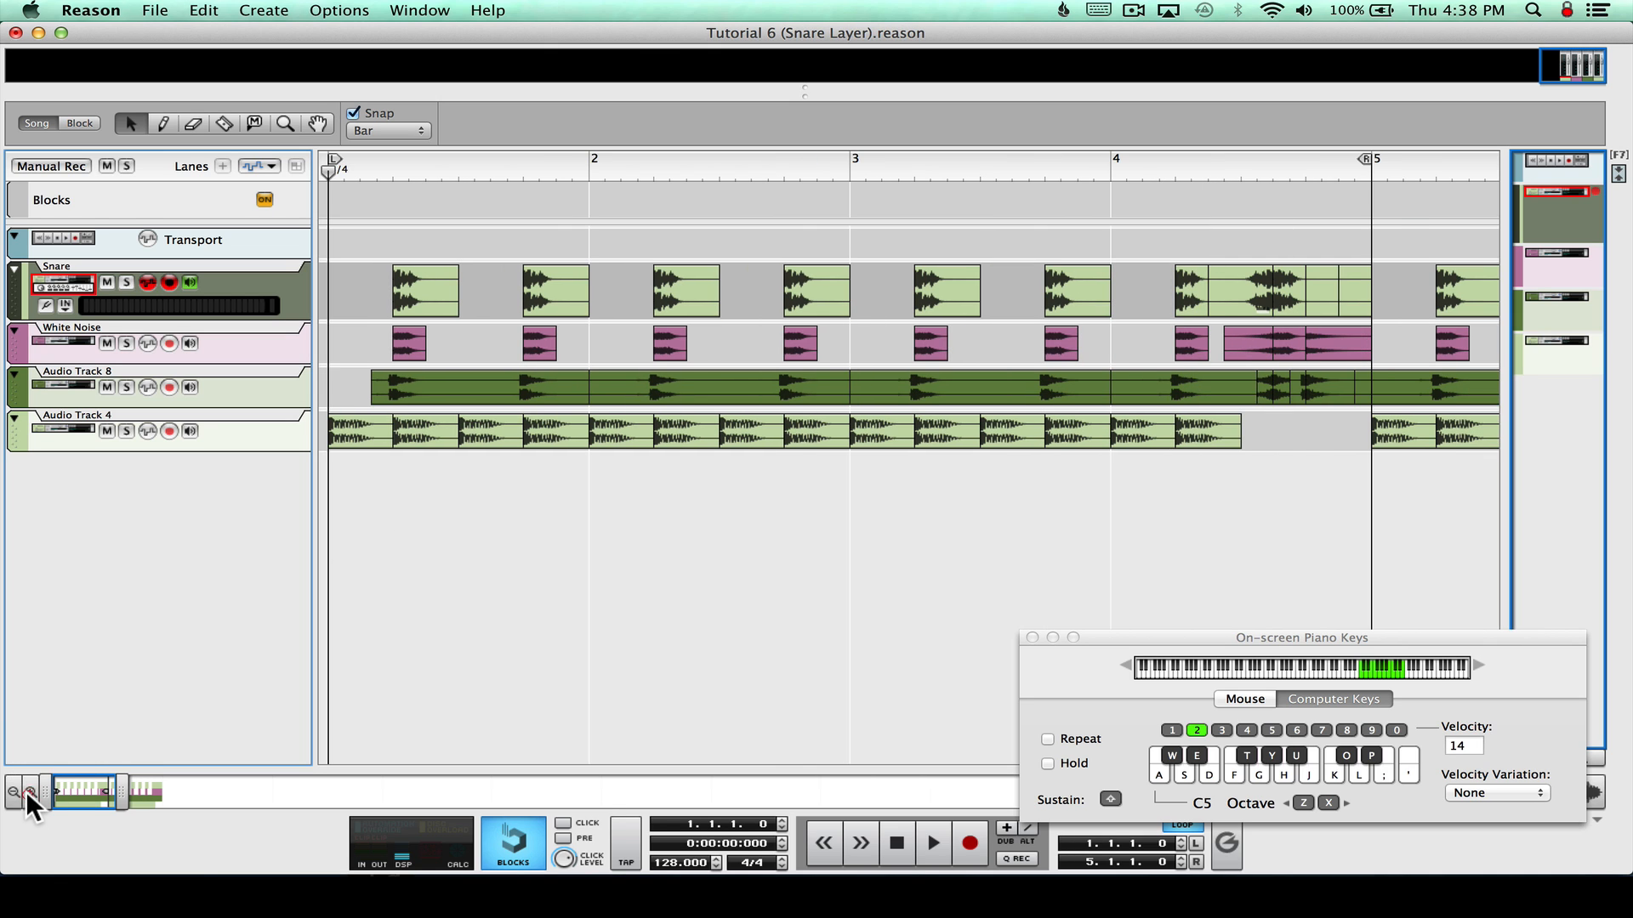
left_click(512, 537)
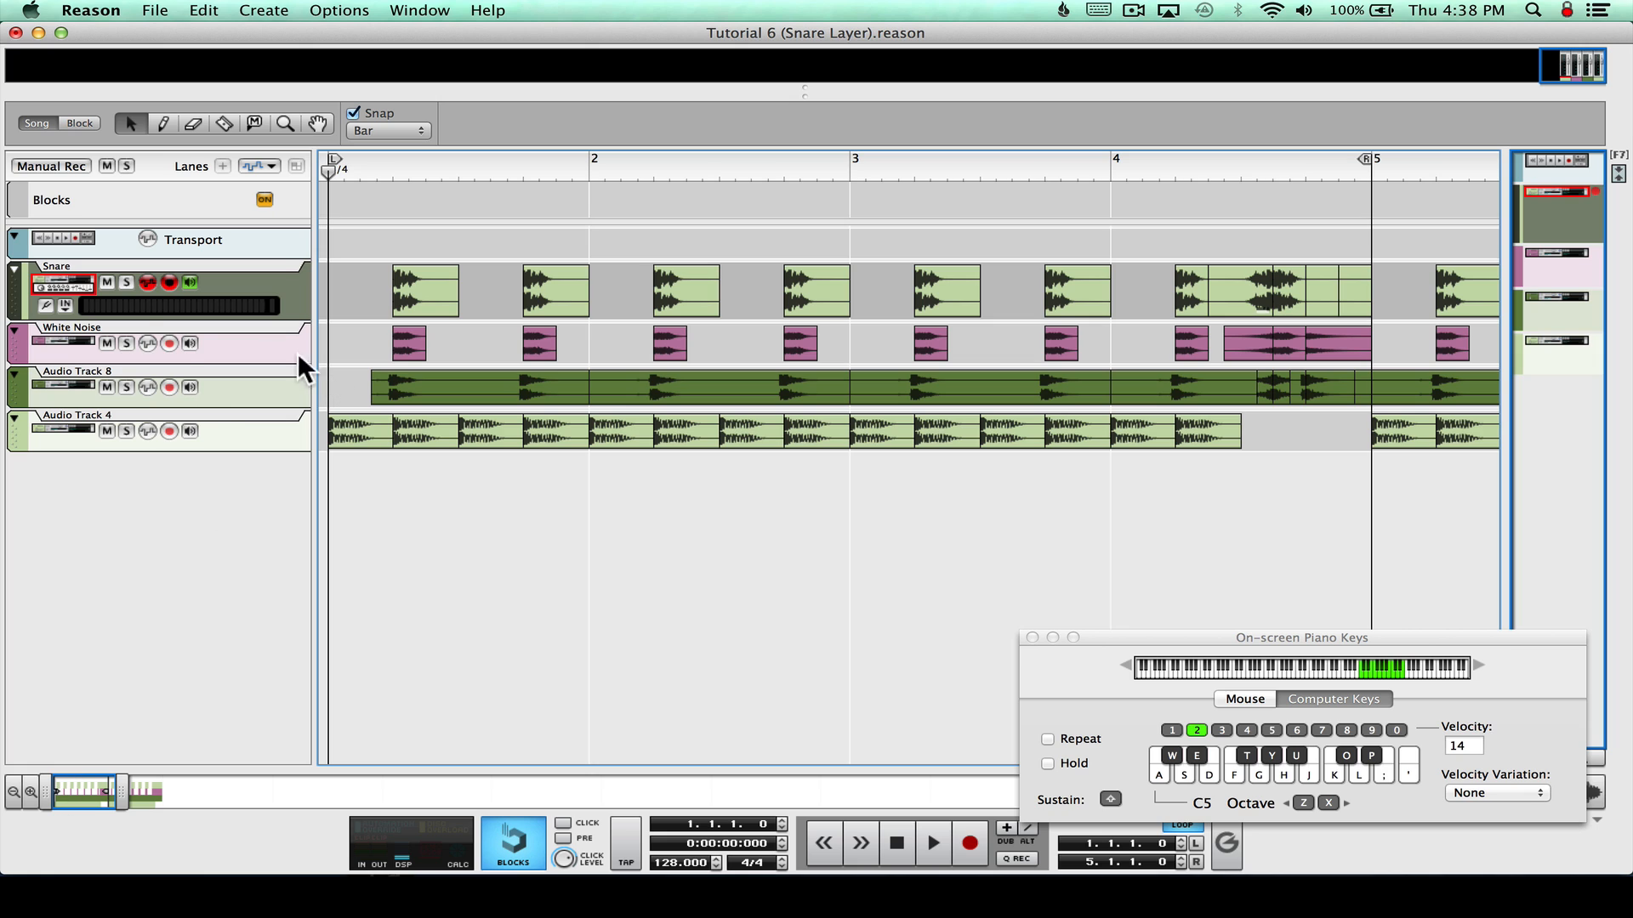
left_click(126, 282)
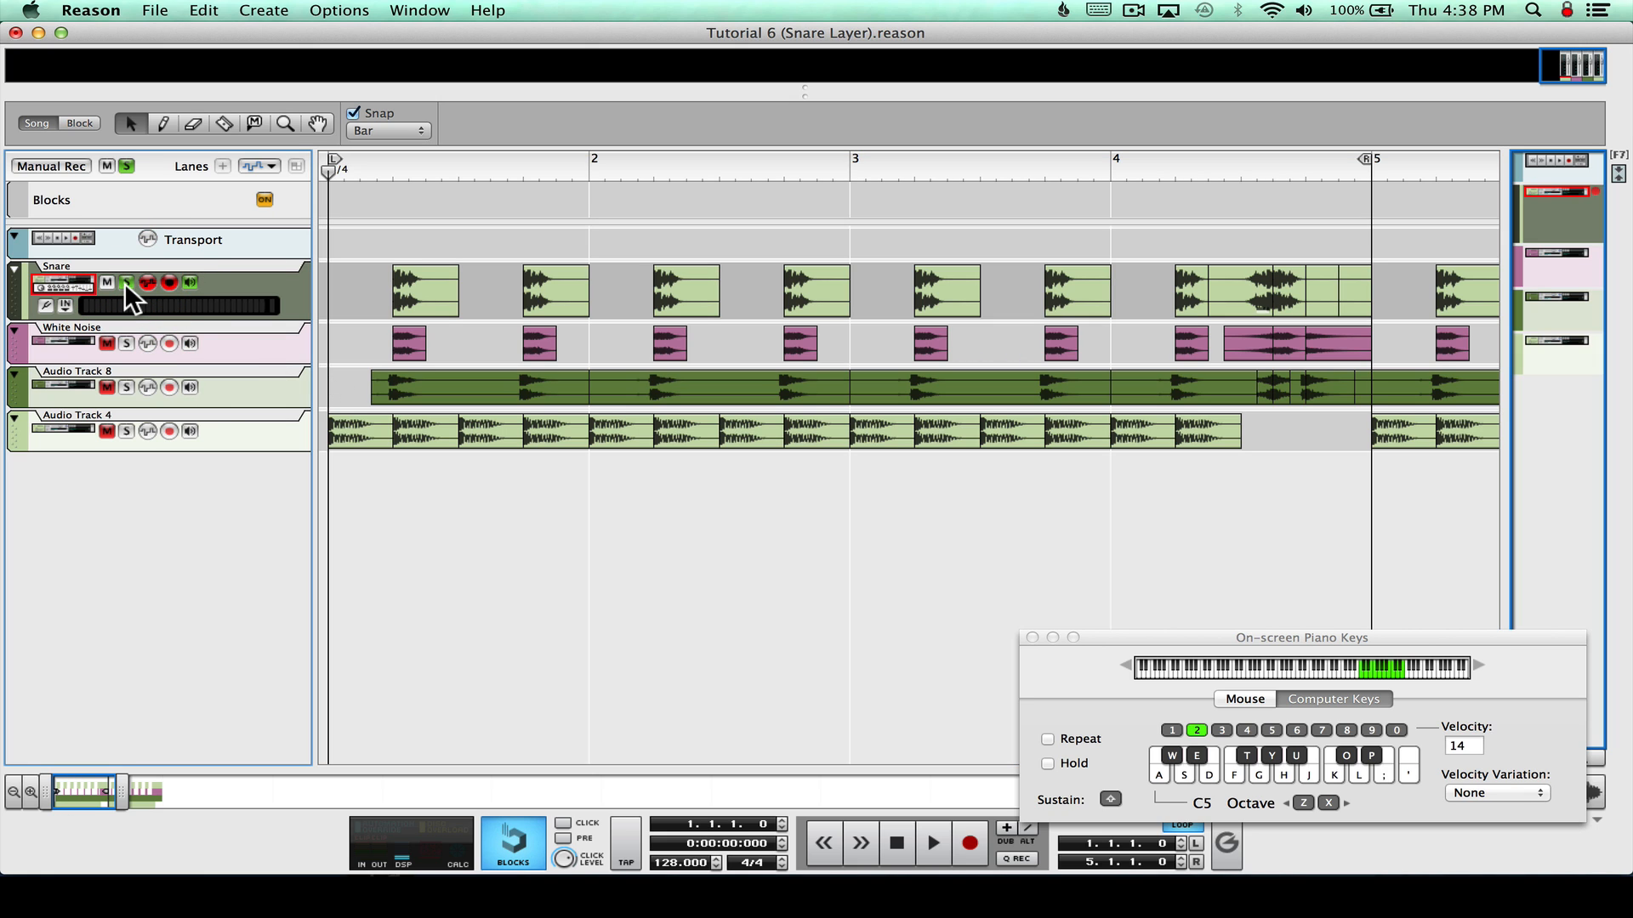
key("space")
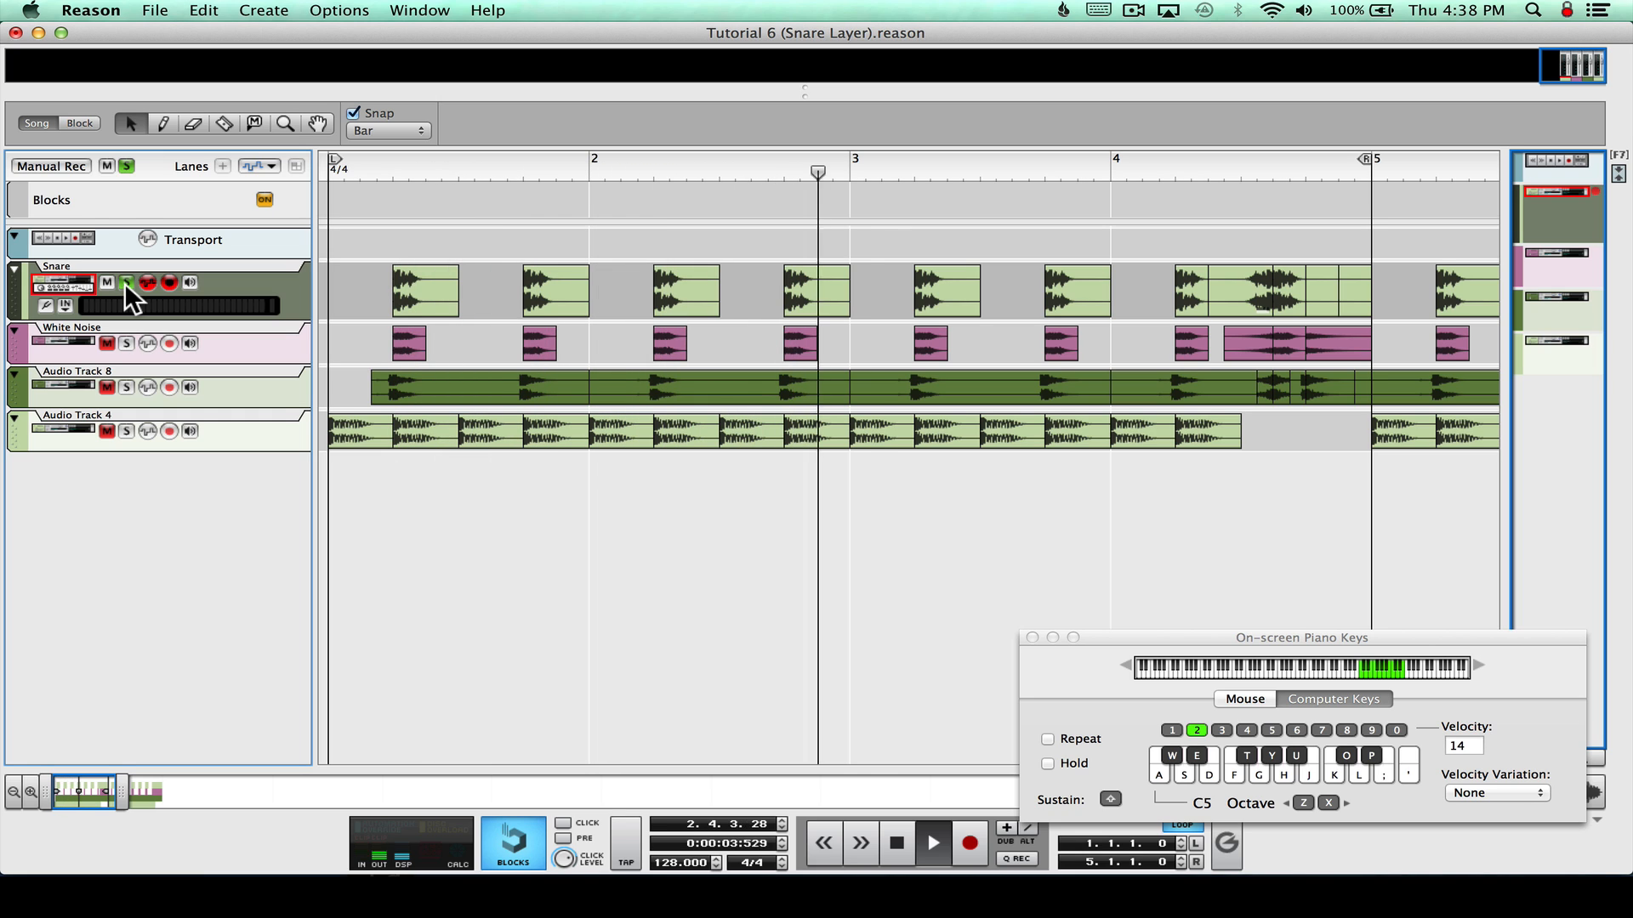
key("space")
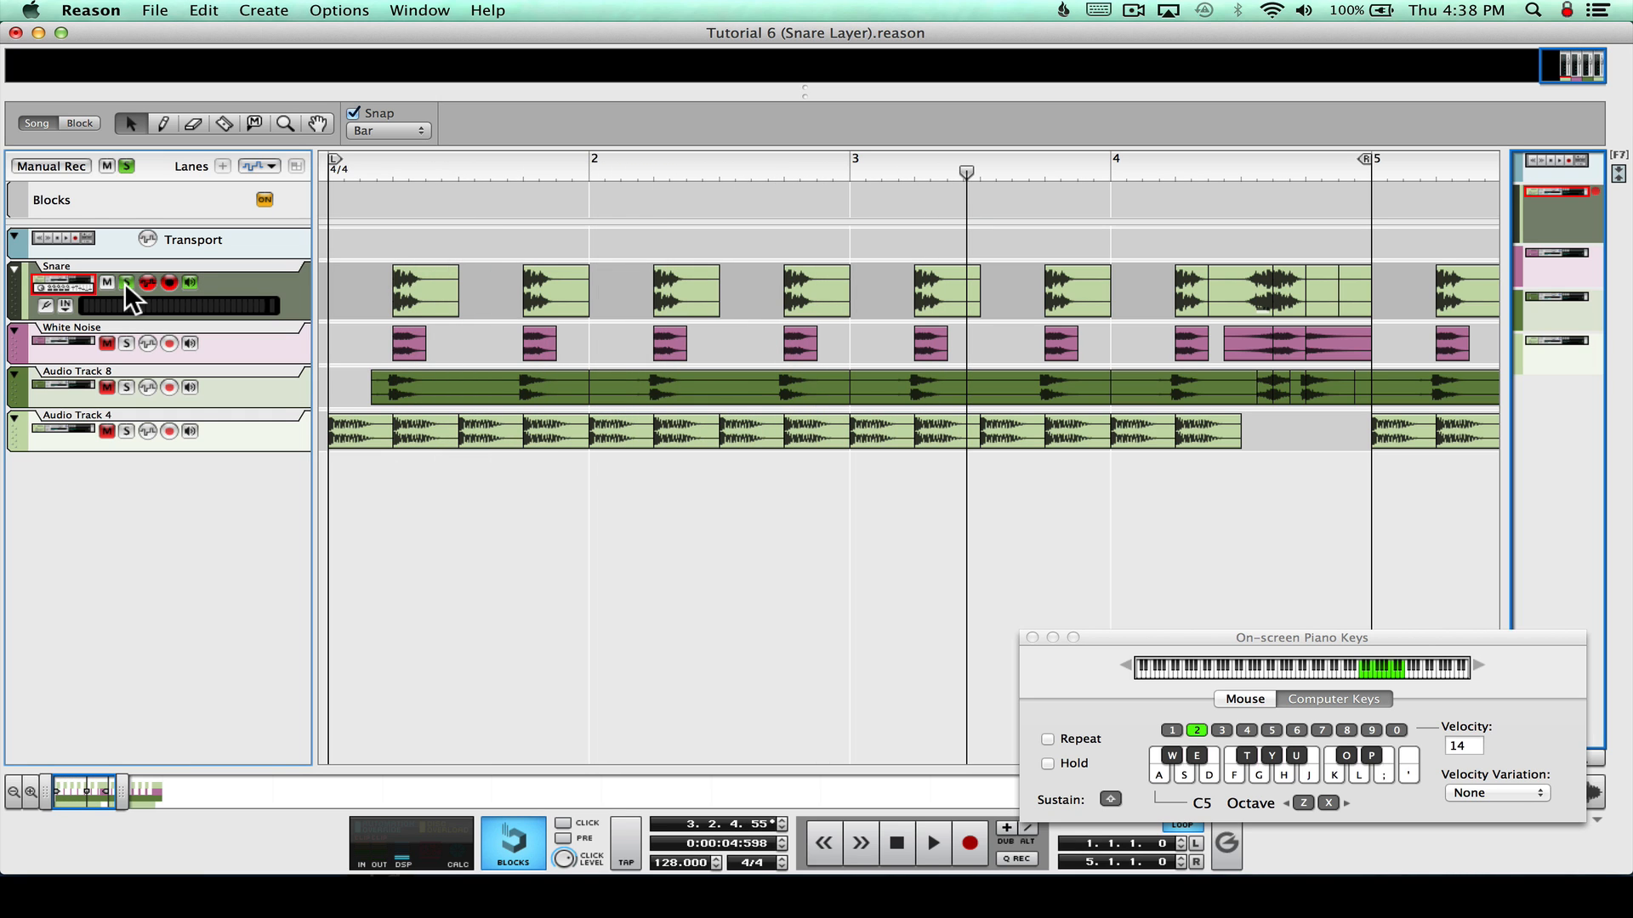
left_click(126, 283)
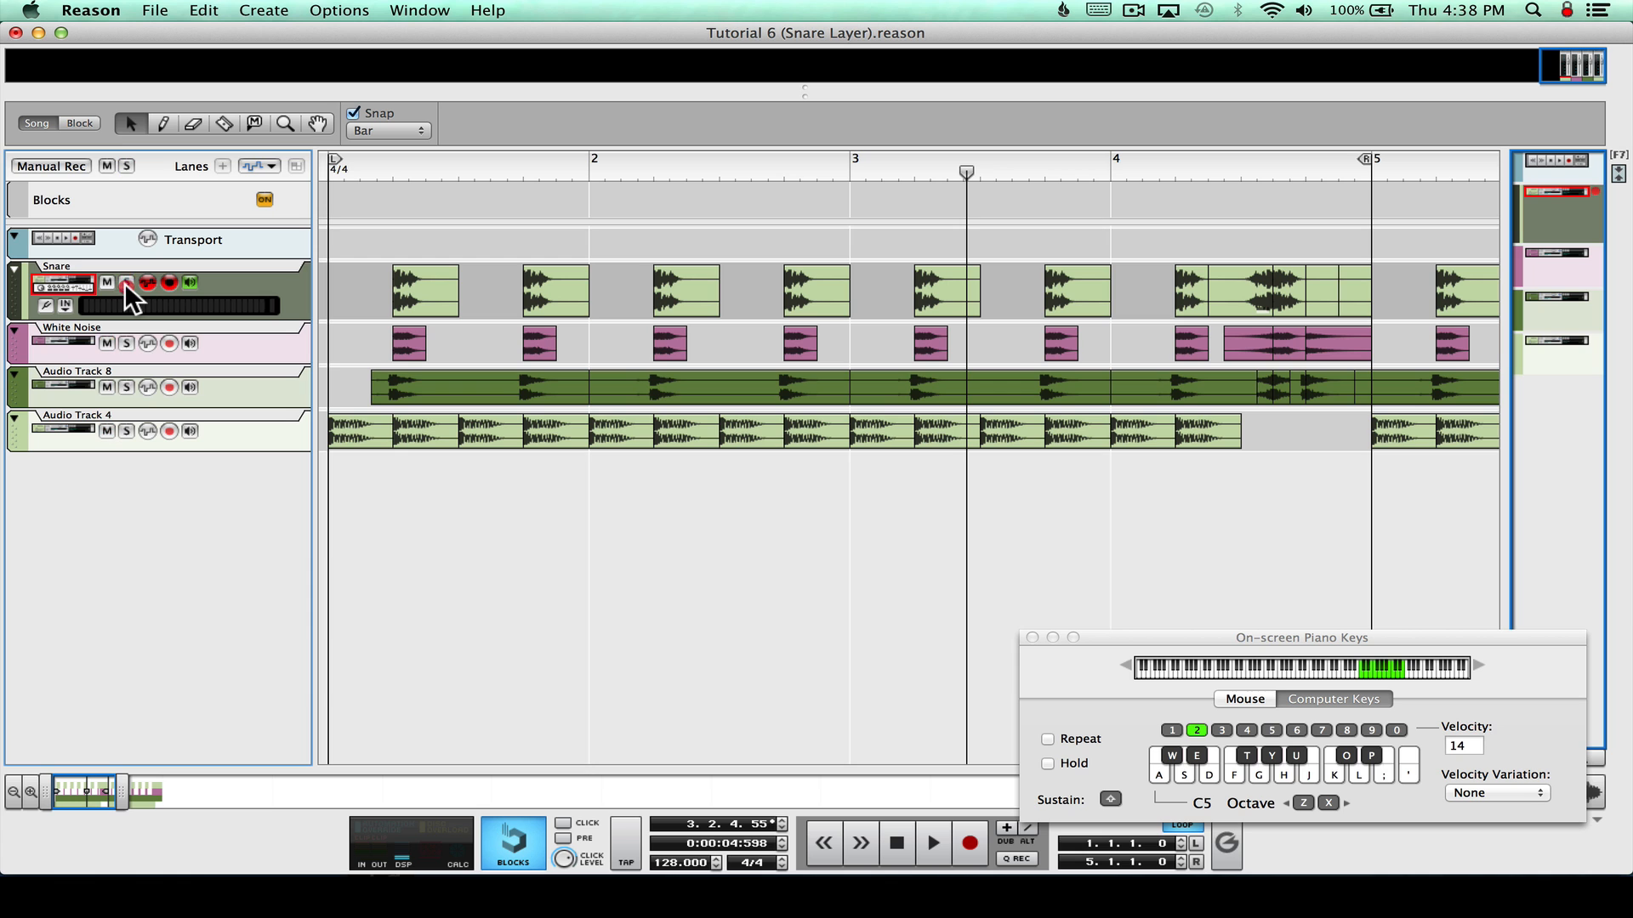
Inspect the Snare track's compressor and the White Noise track's insert effects in the rack, and return to the sequencer
left_click(429, 10)
left_click(434, 126)
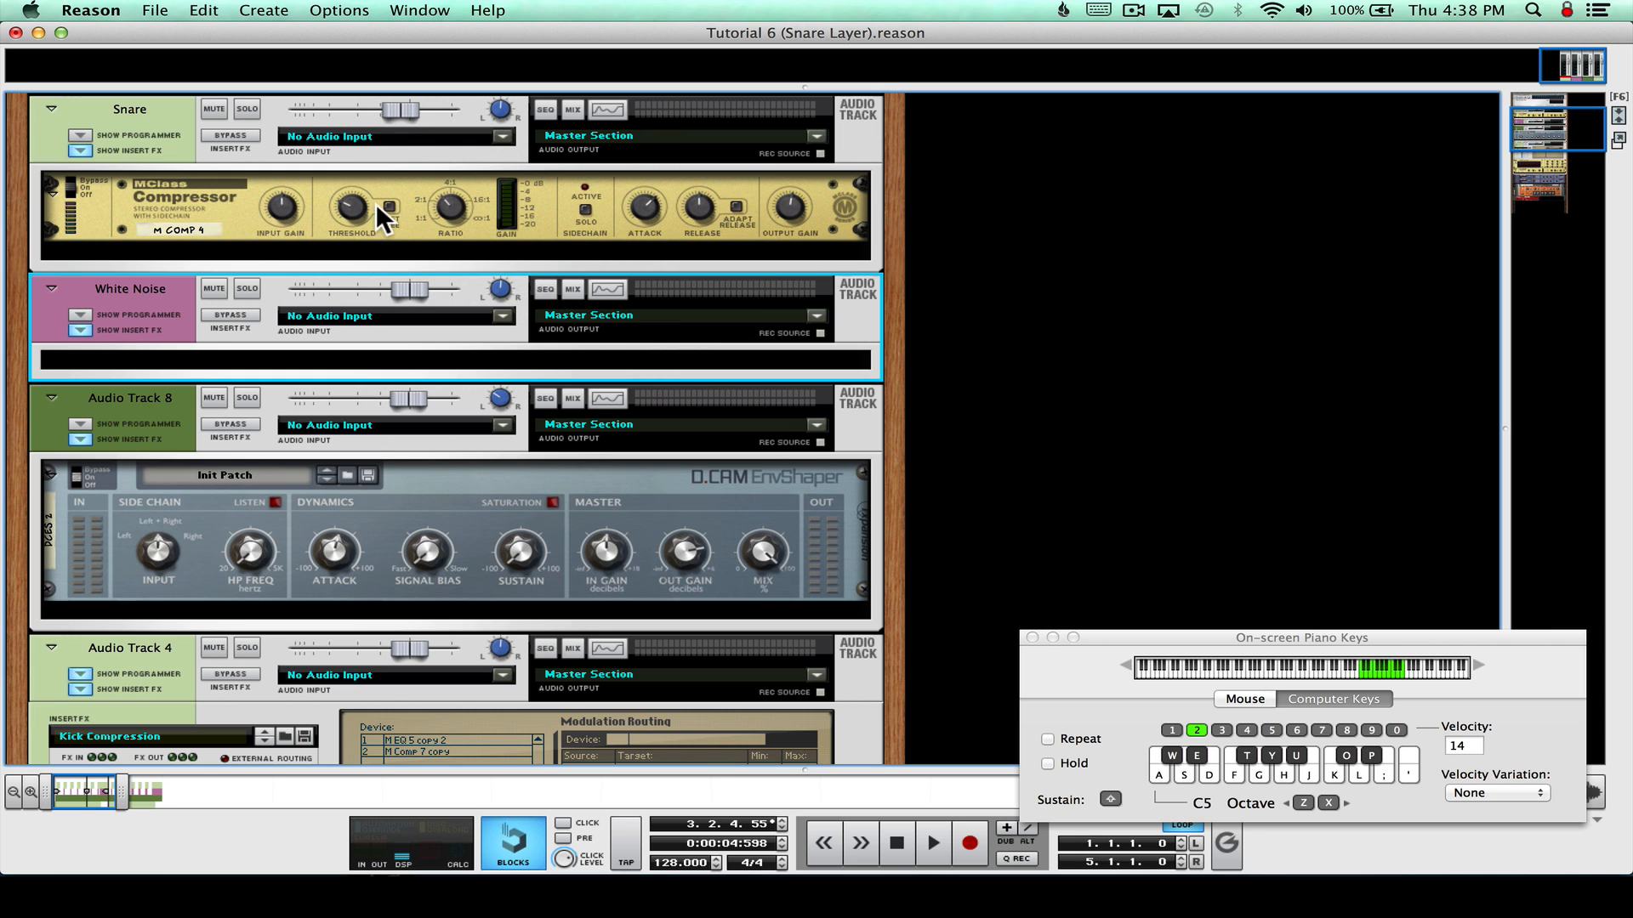
left_click(213, 197)
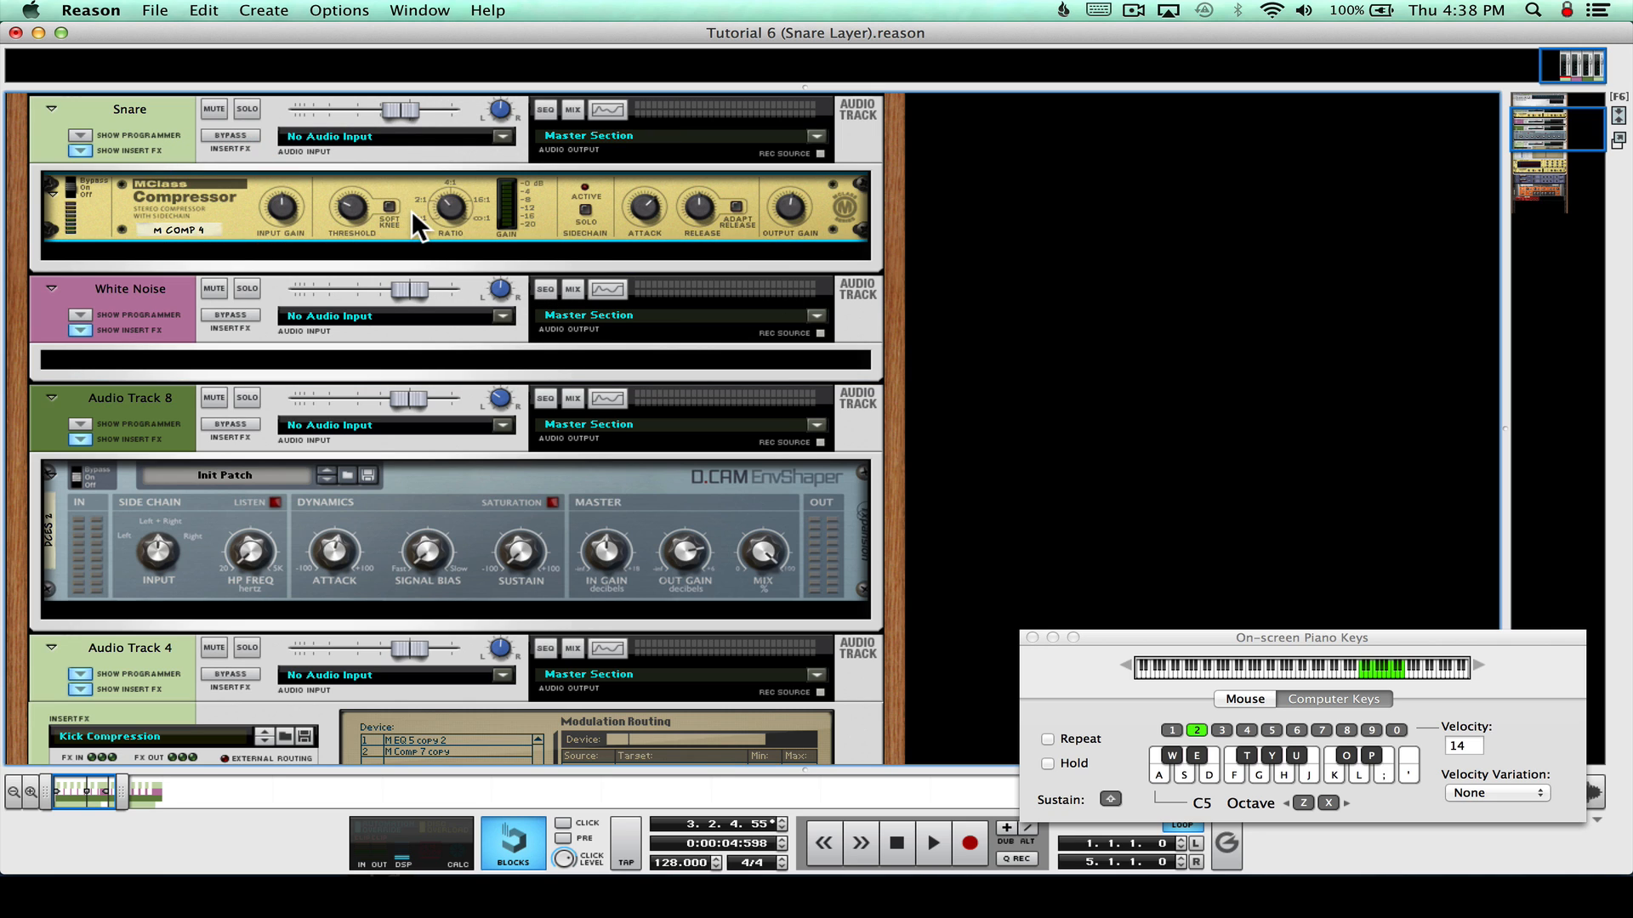
mouse_move(447, 211)
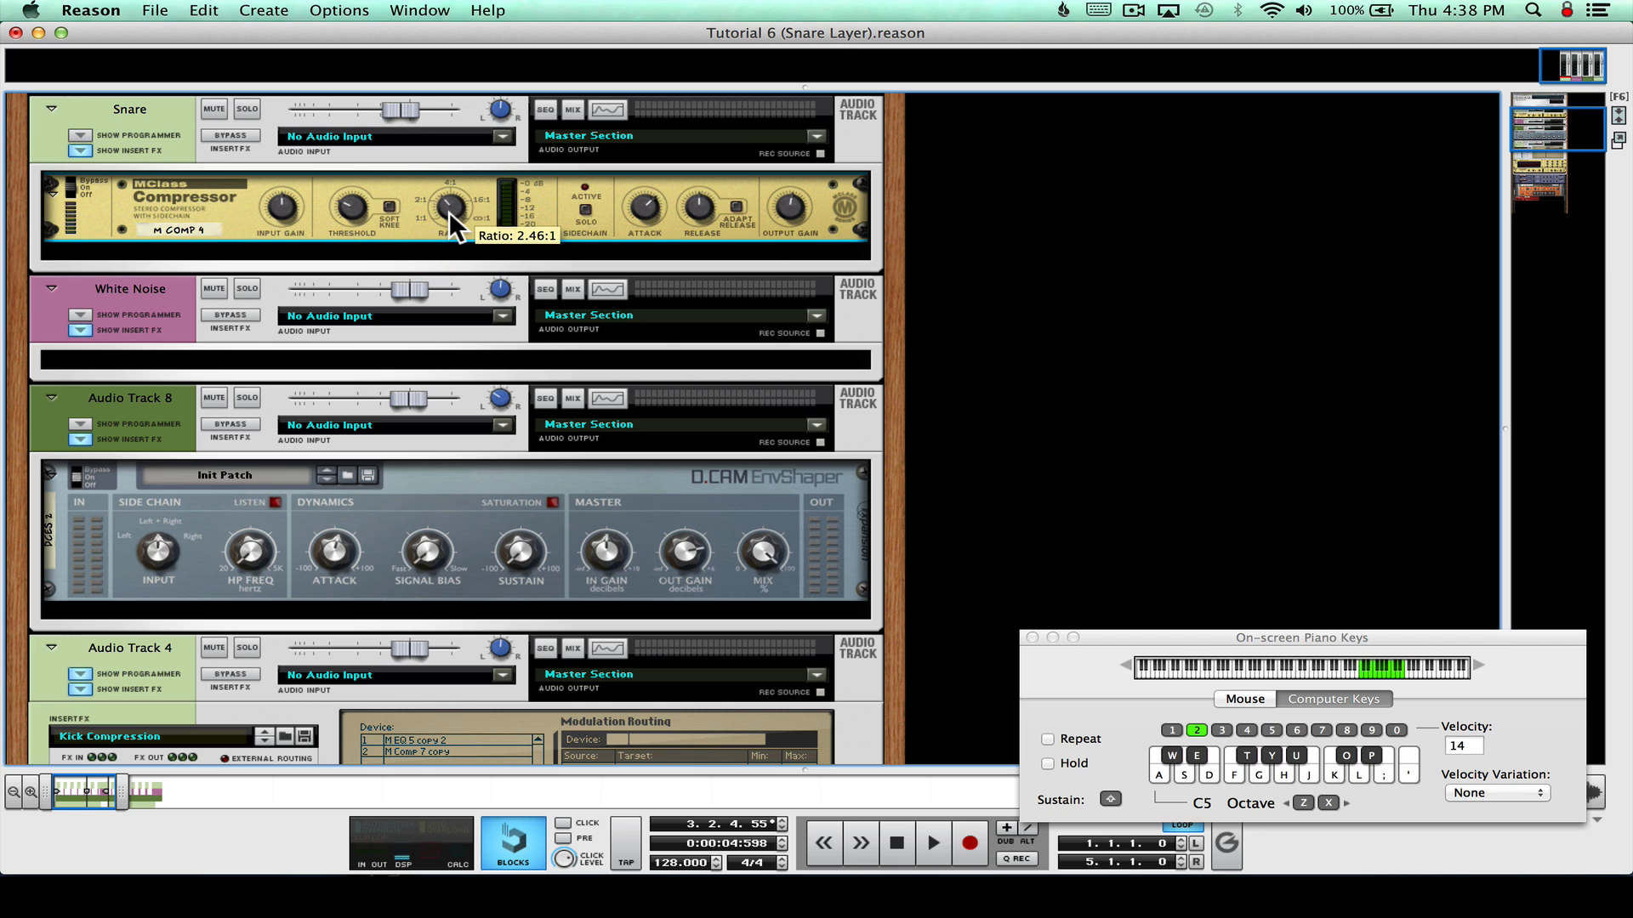
left_click(642, 207)
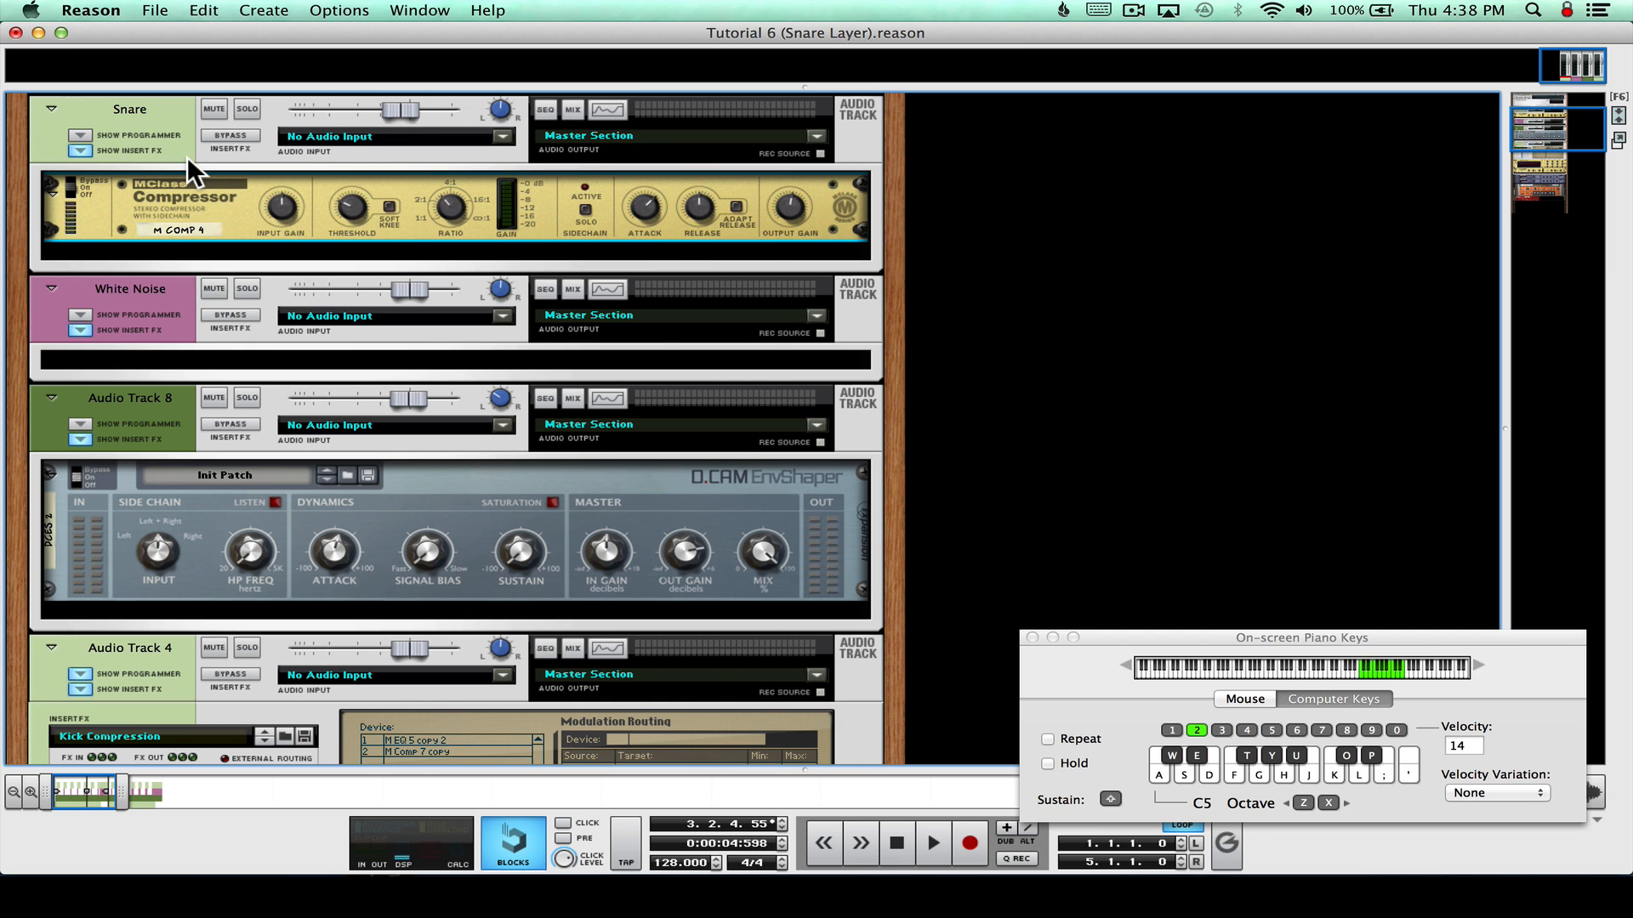
left_click(148, 312)
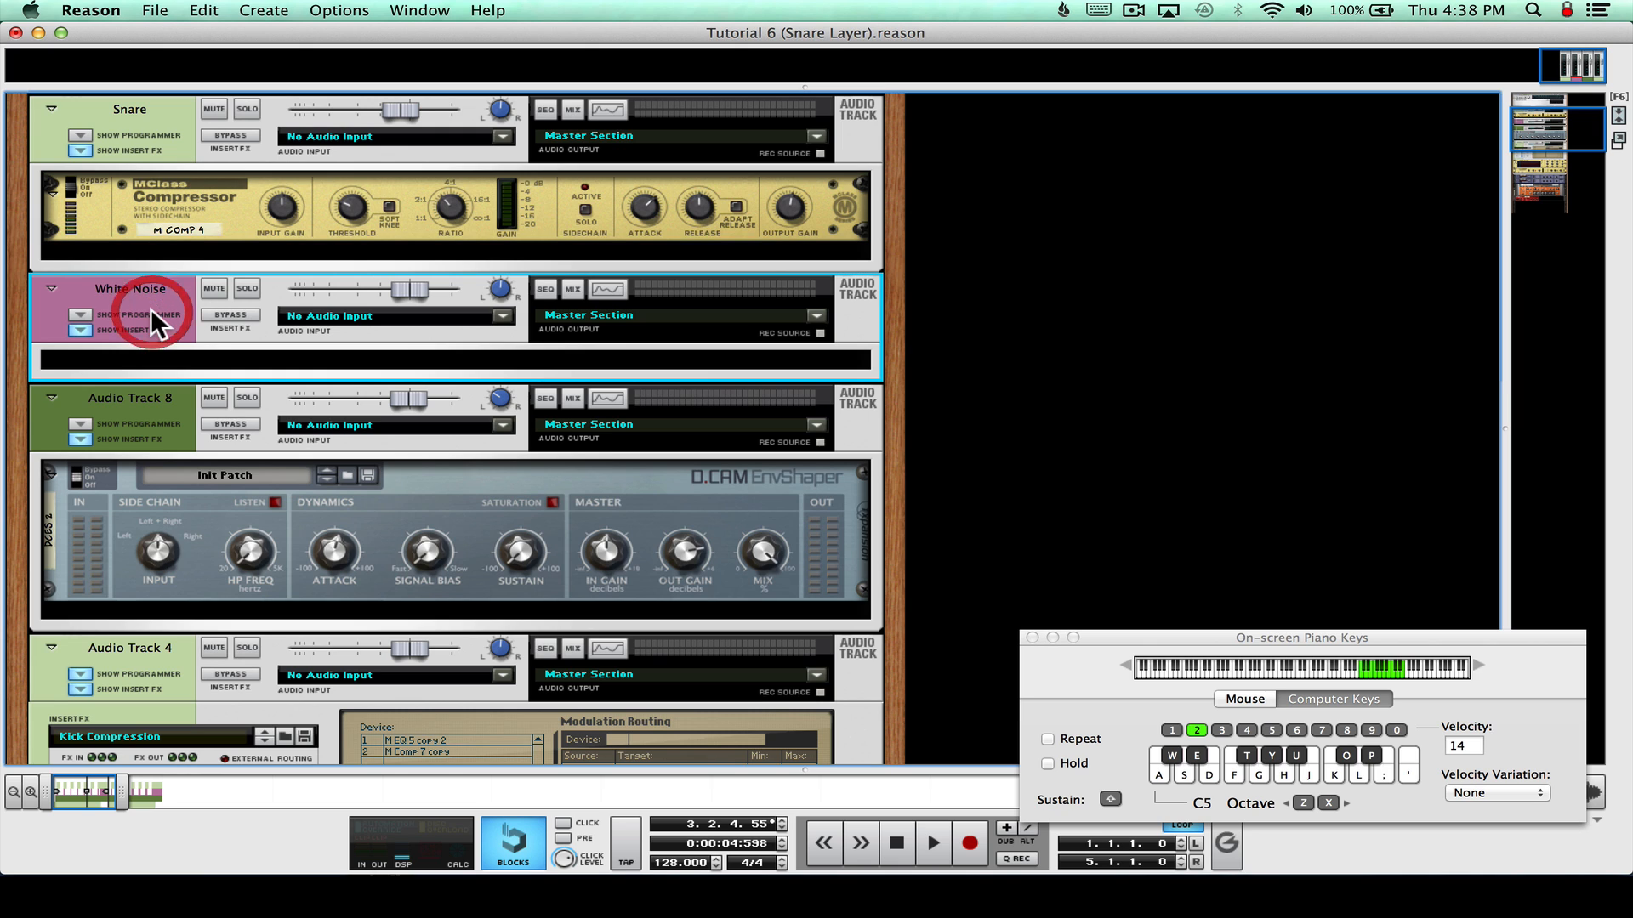
left_click(216, 353)
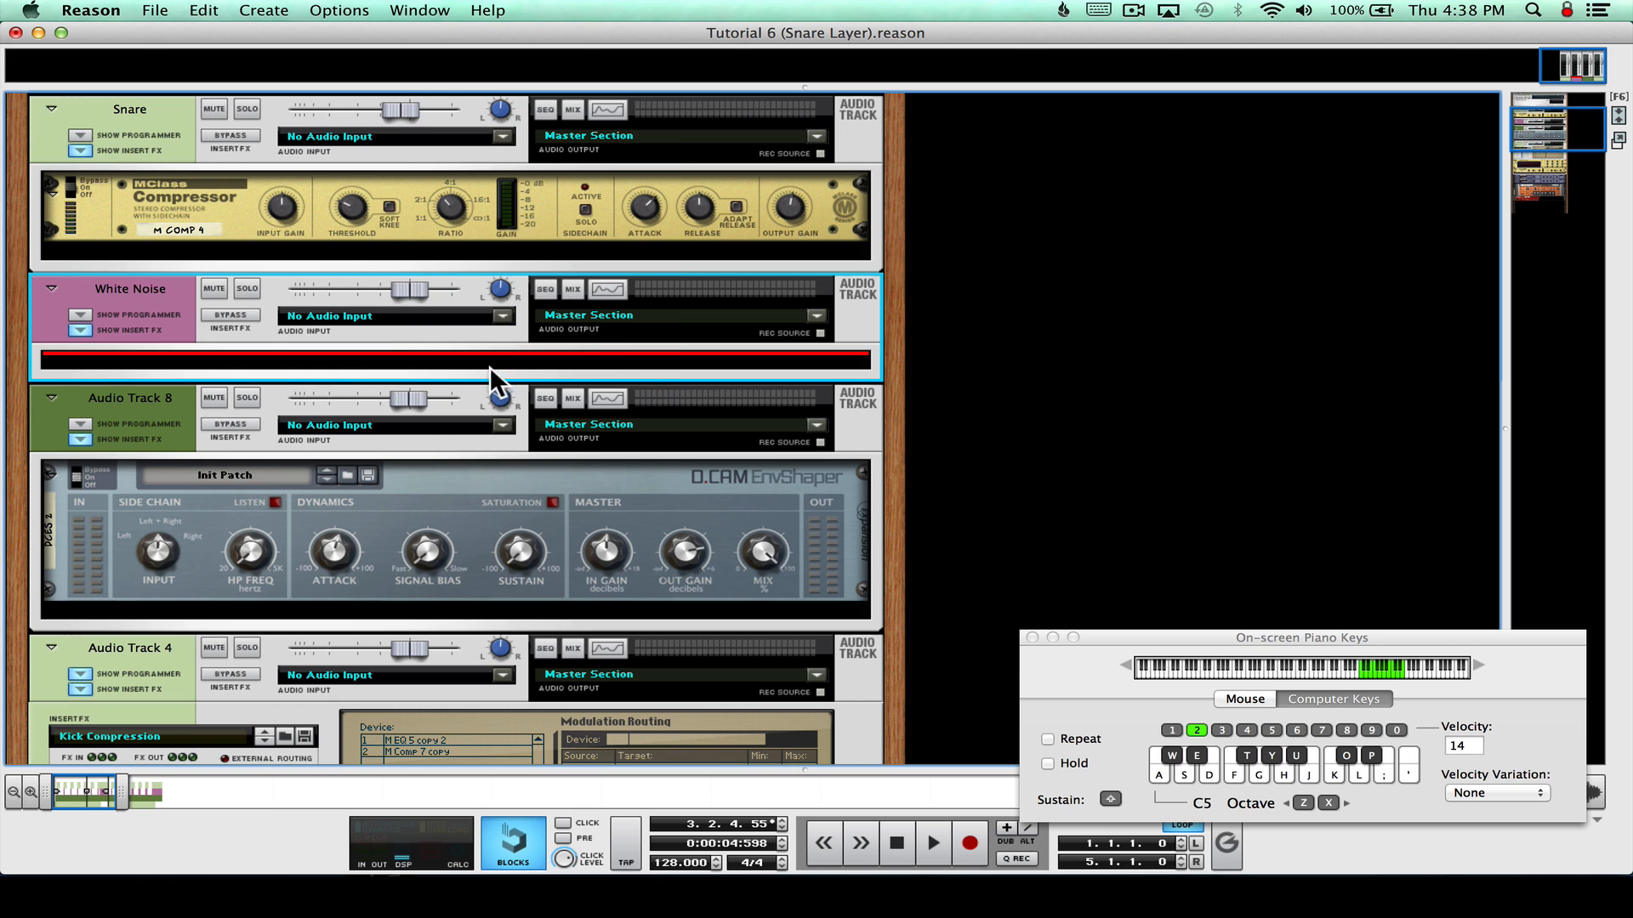
left_click(425, 10)
left_click(452, 141)
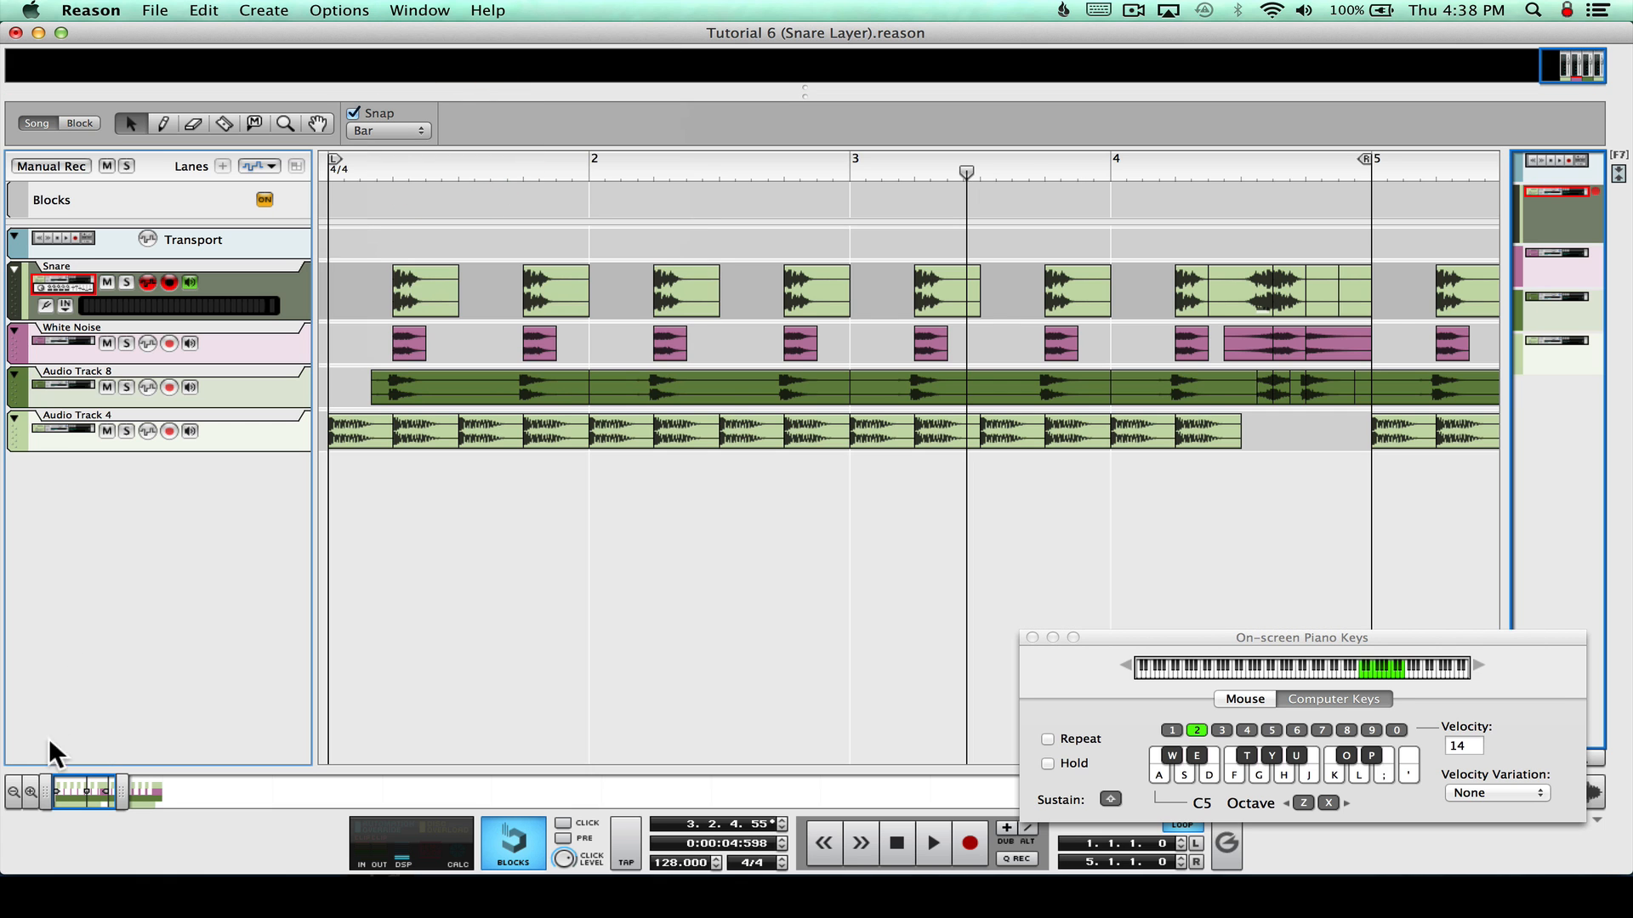
Solo both the Snare and White Noise tracks, with the opening beats of the song in view
left_click(20, 783)
left_click(31, 794)
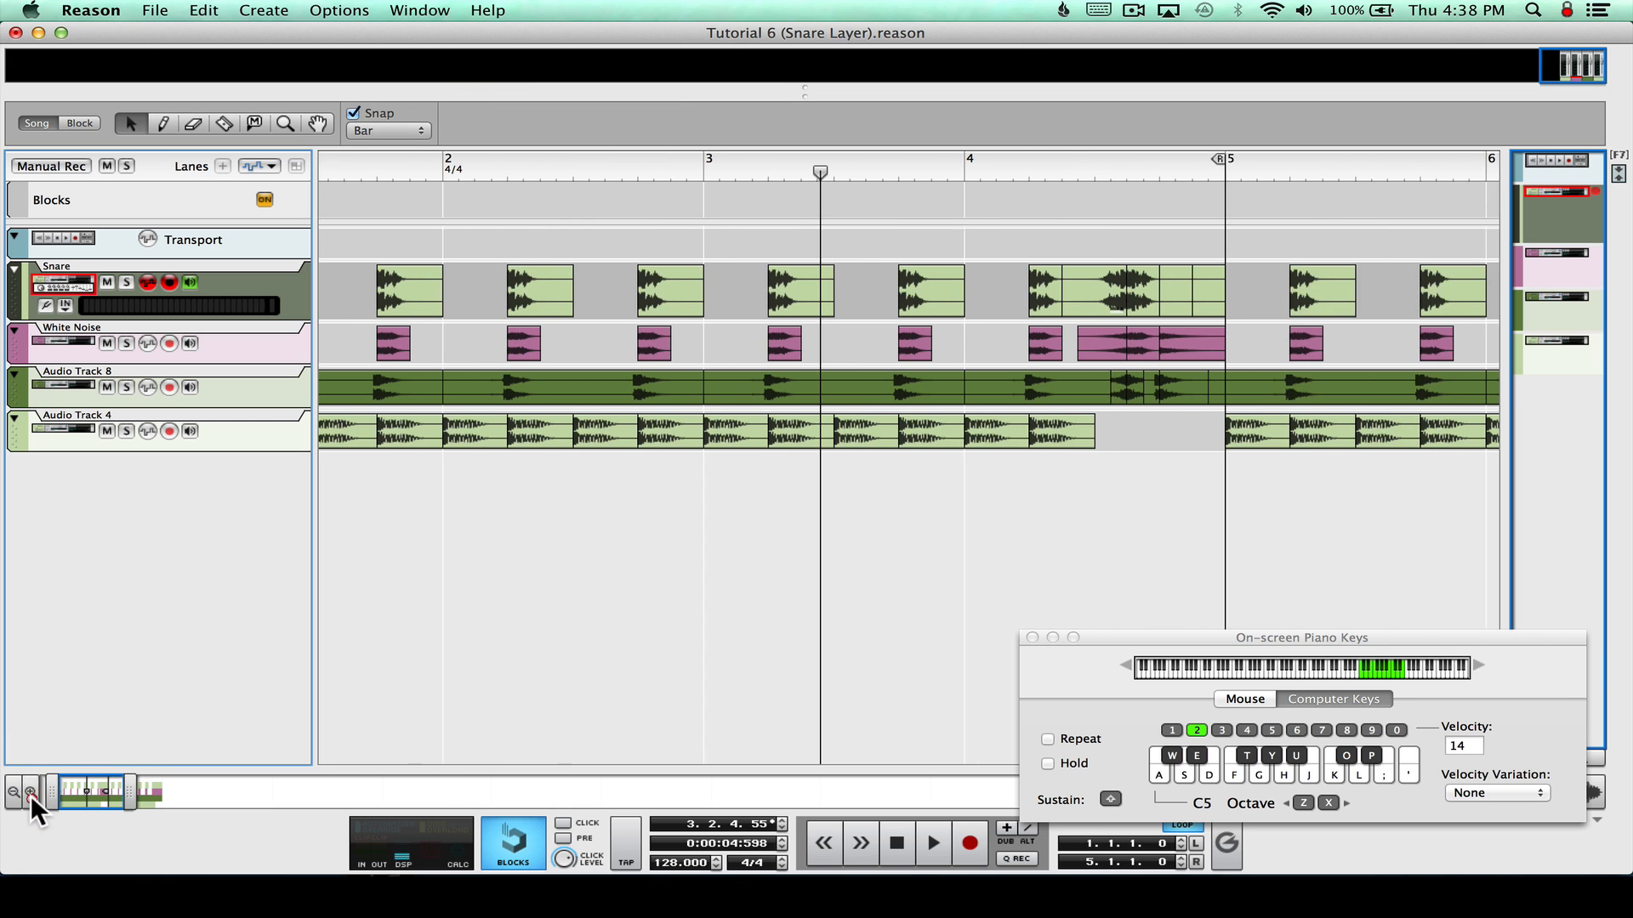
left_click(31, 794)
left_click(31, 794)
left_click(30, 794)
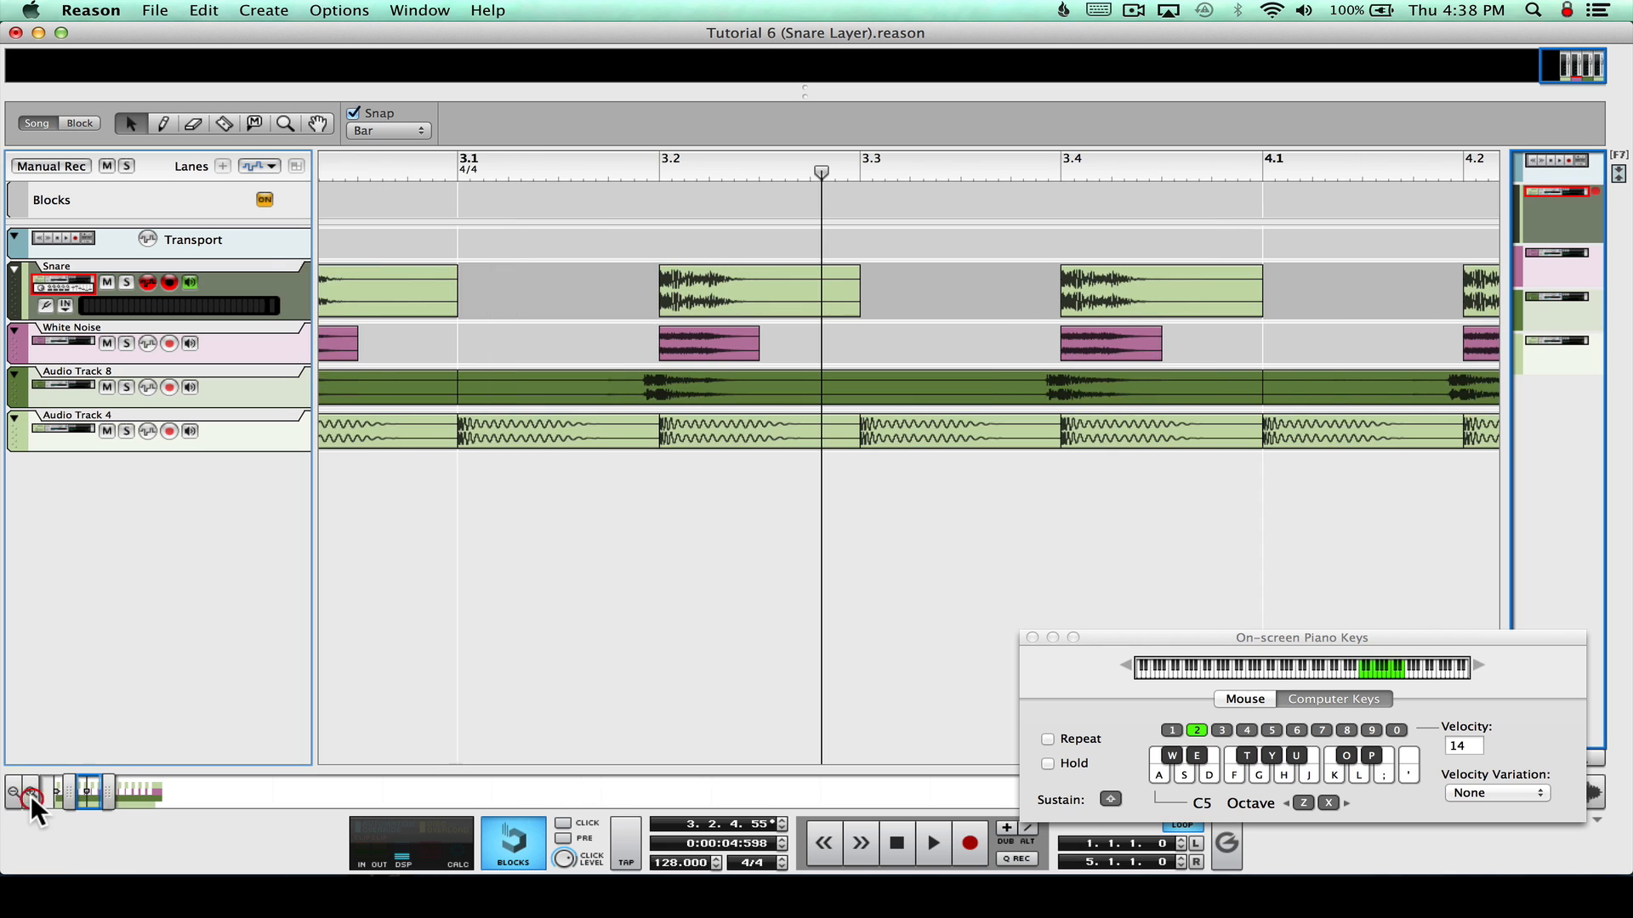
scroll(608, 649, "left", 10)
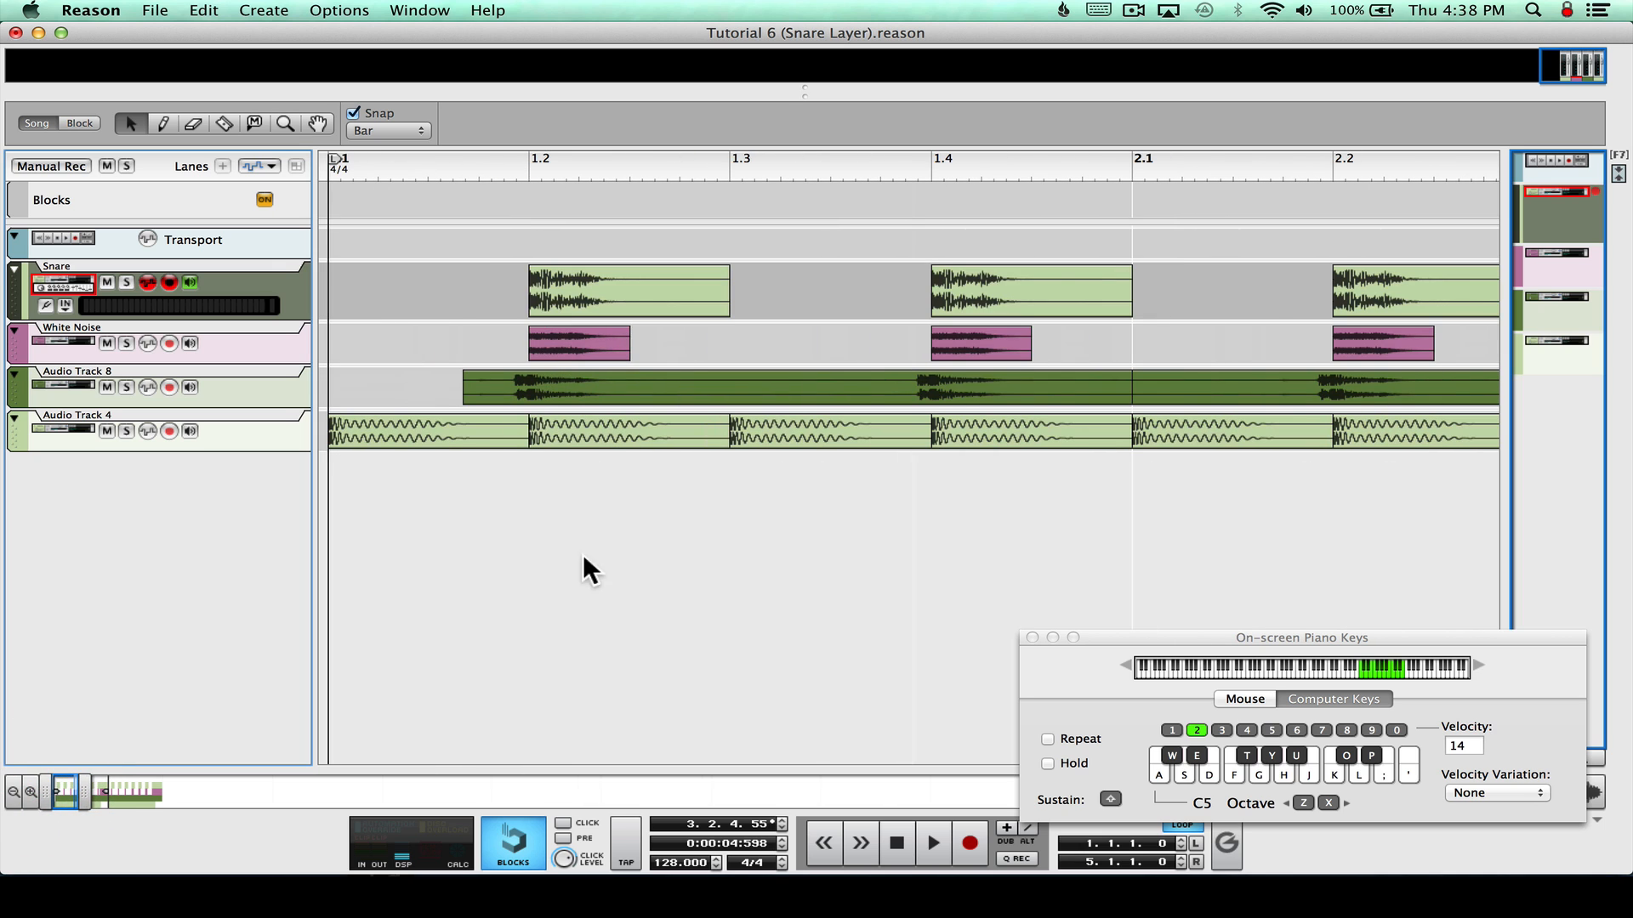
left_click(126, 283)
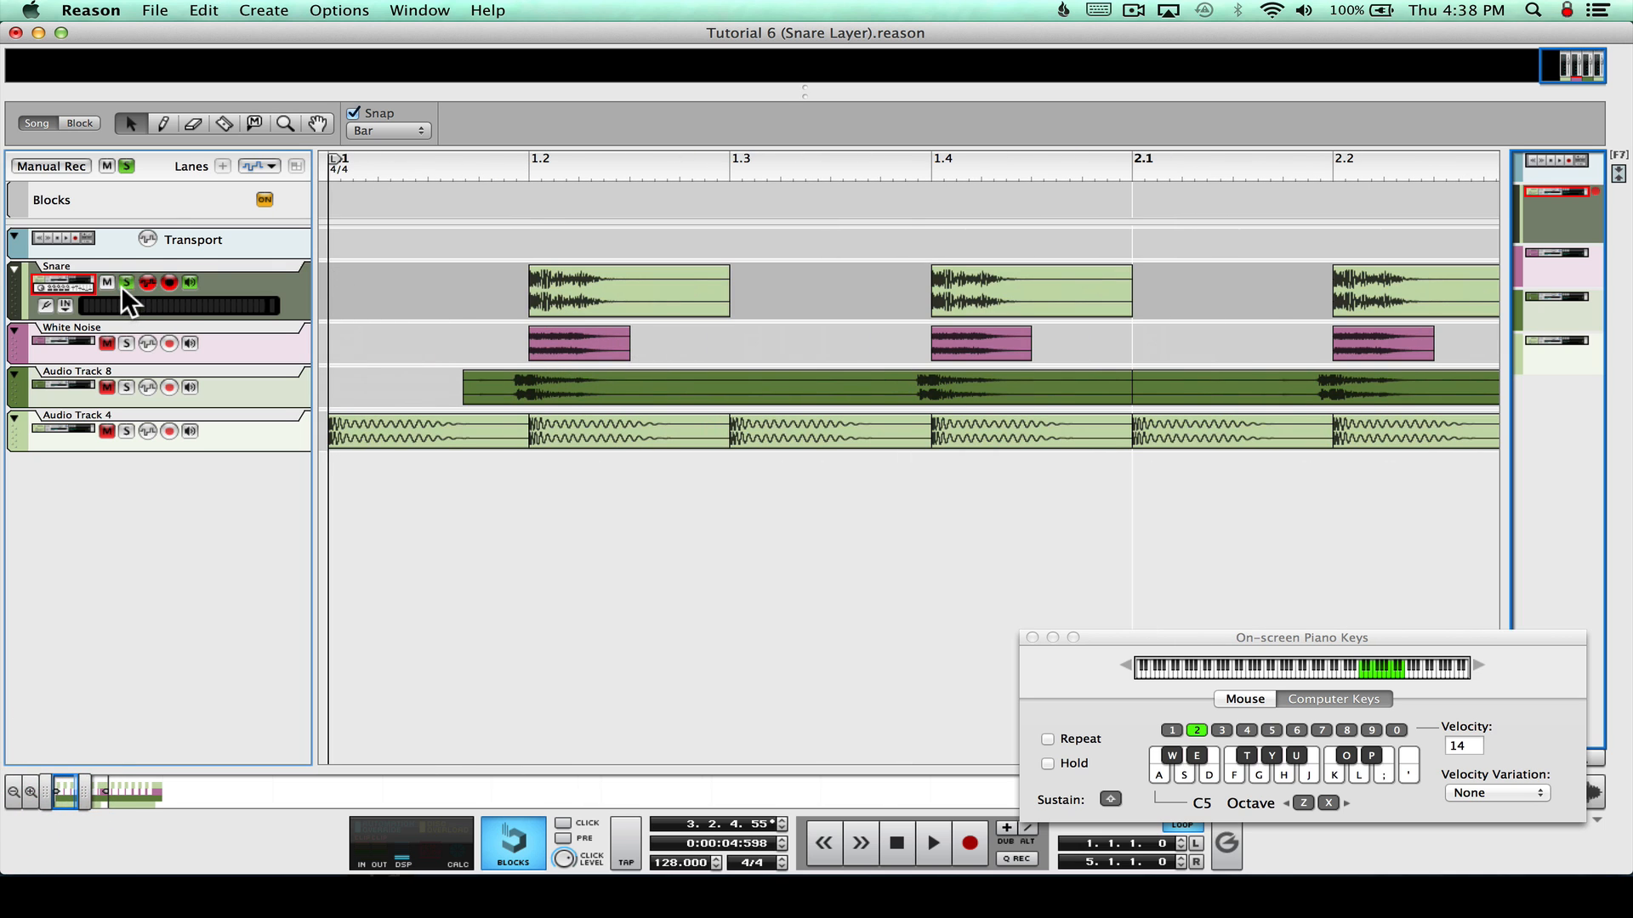
left_click(126, 343)
Return the playhead to the song start, and place the right loop locator at beat 1.3 using a 1/4 snap
left_click(523, 158)
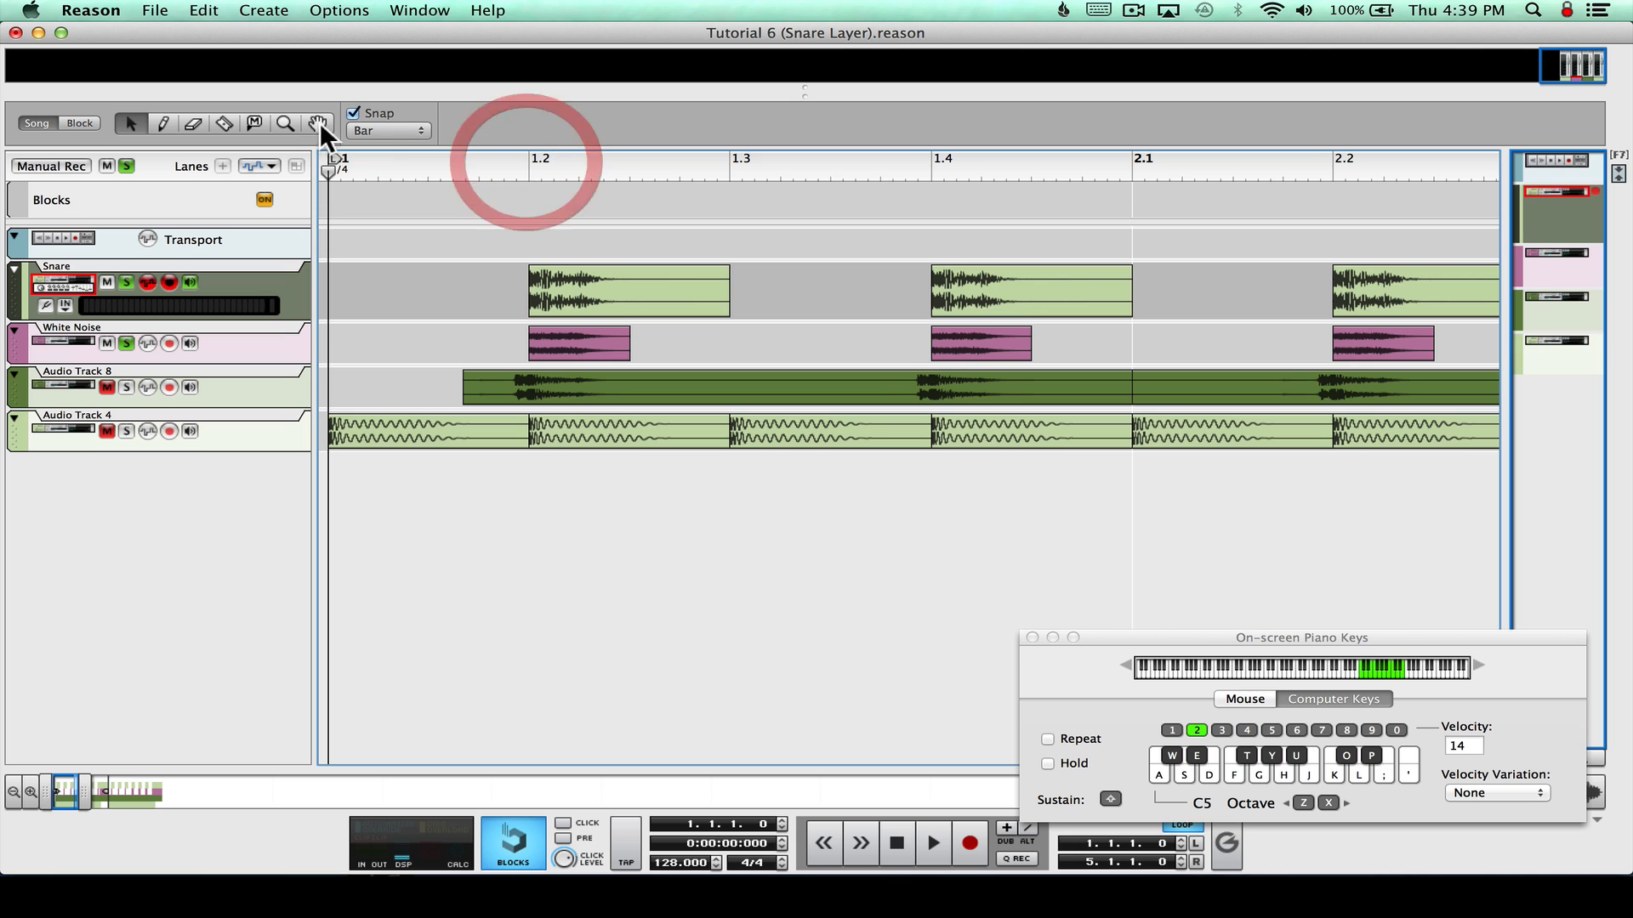
left_click(376, 129)
left_click(378, 158)
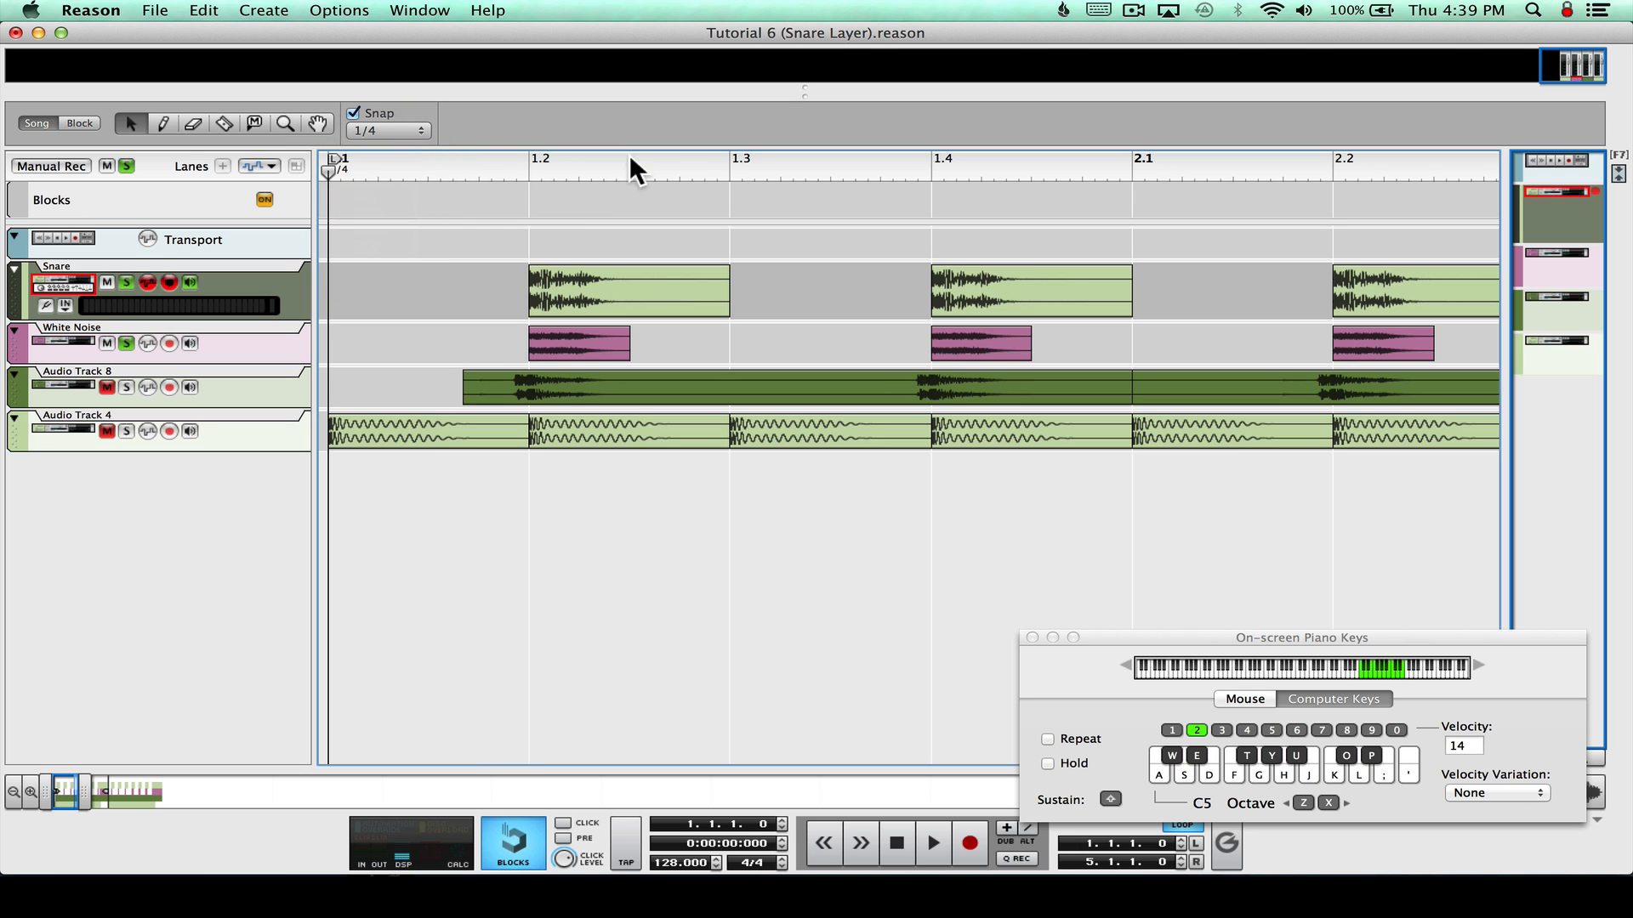
left_click(731, 165, "alt")
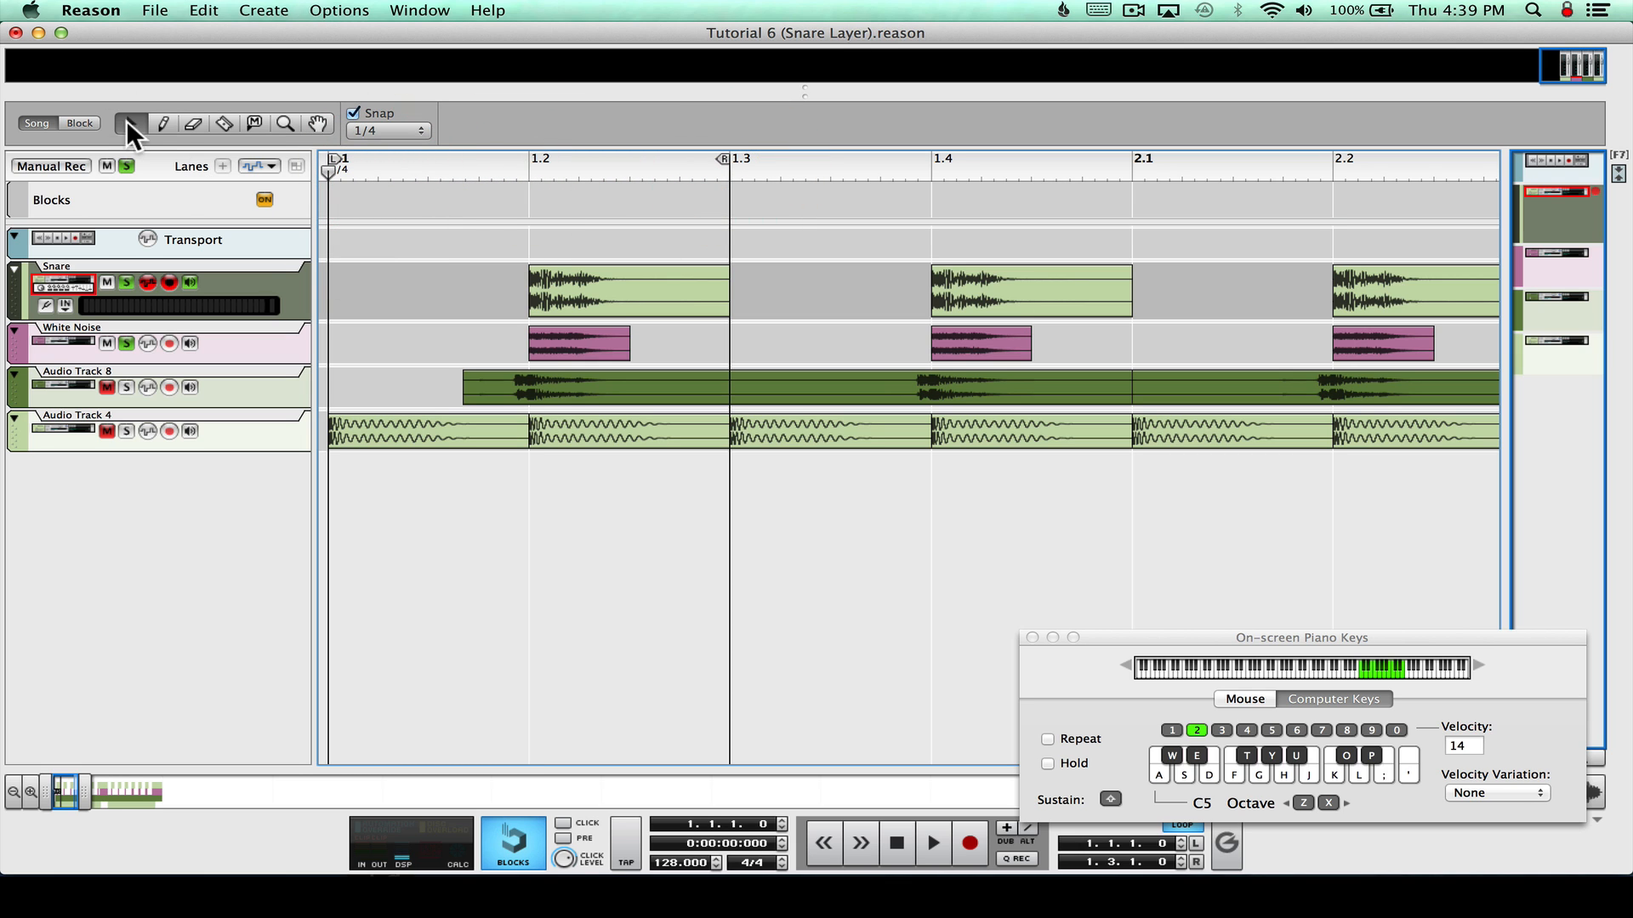
With snap at 1/64, move the first White Noise clip to the song start and extend its end to beat 1.2
left_click(592, 340)
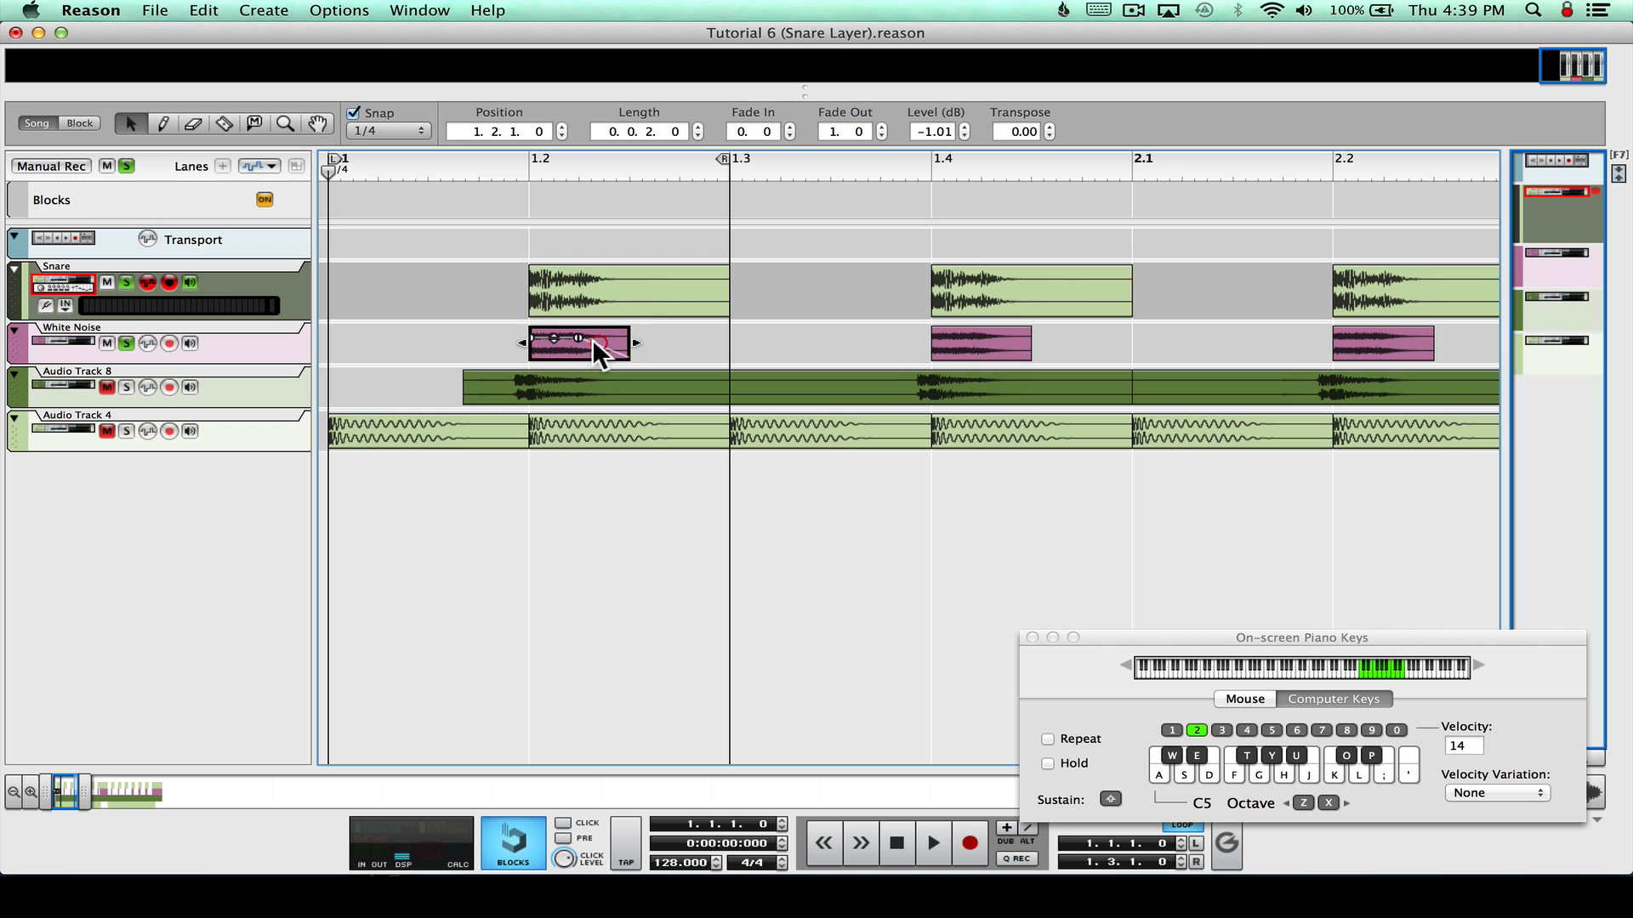
left_click(384, 130)
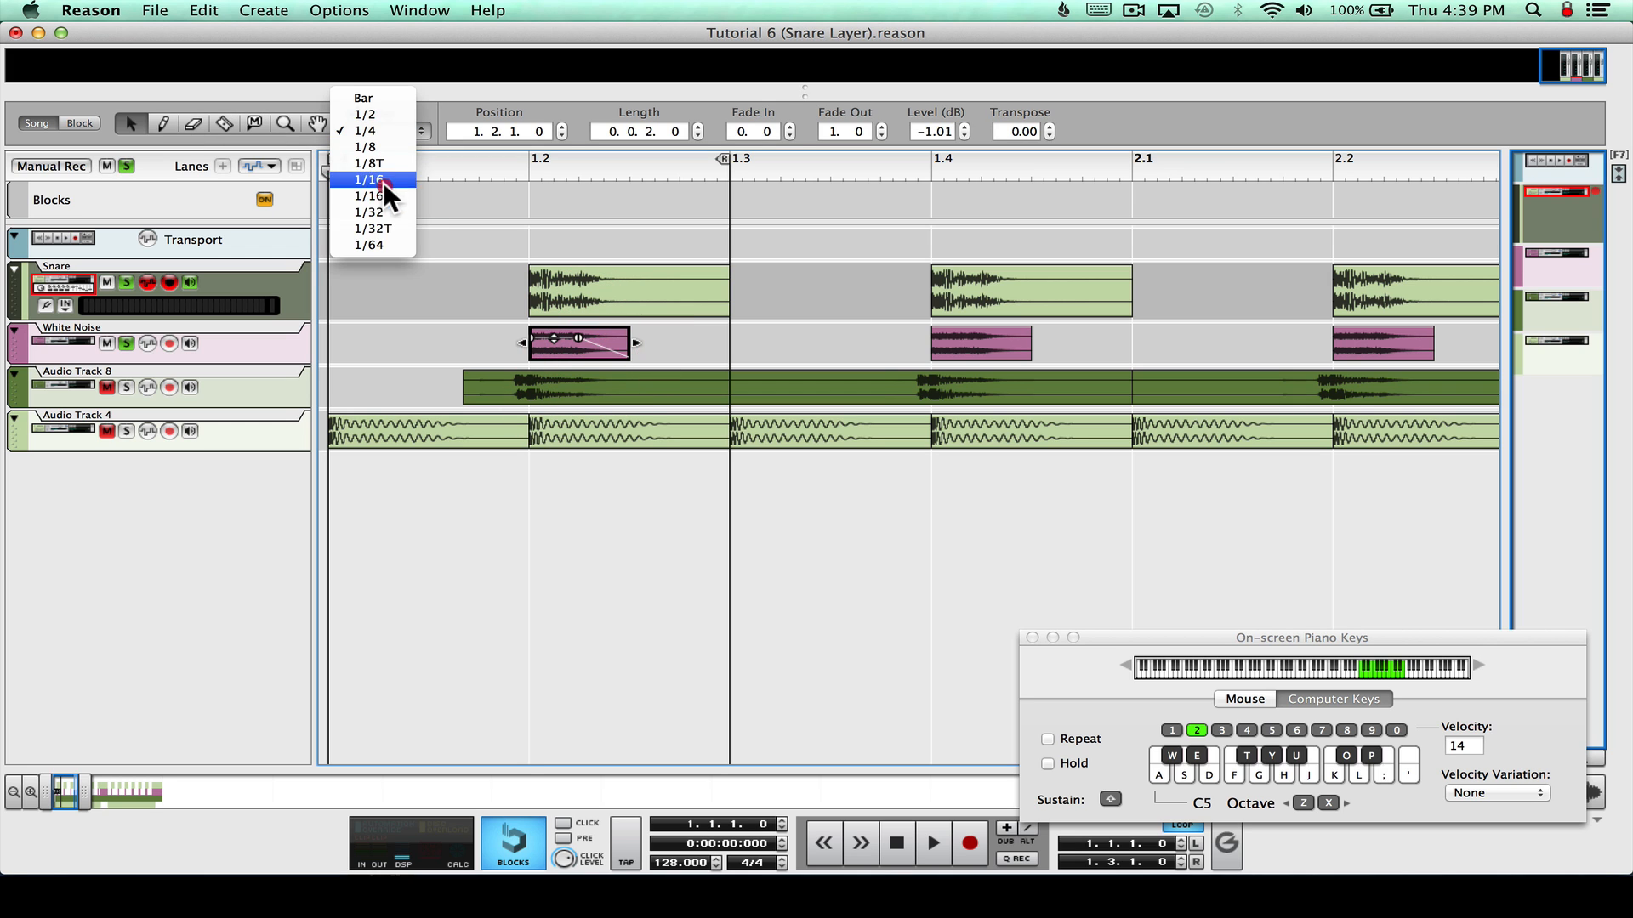
left_click(374, 245)
left_click_drag(575, 353, 291, 353)
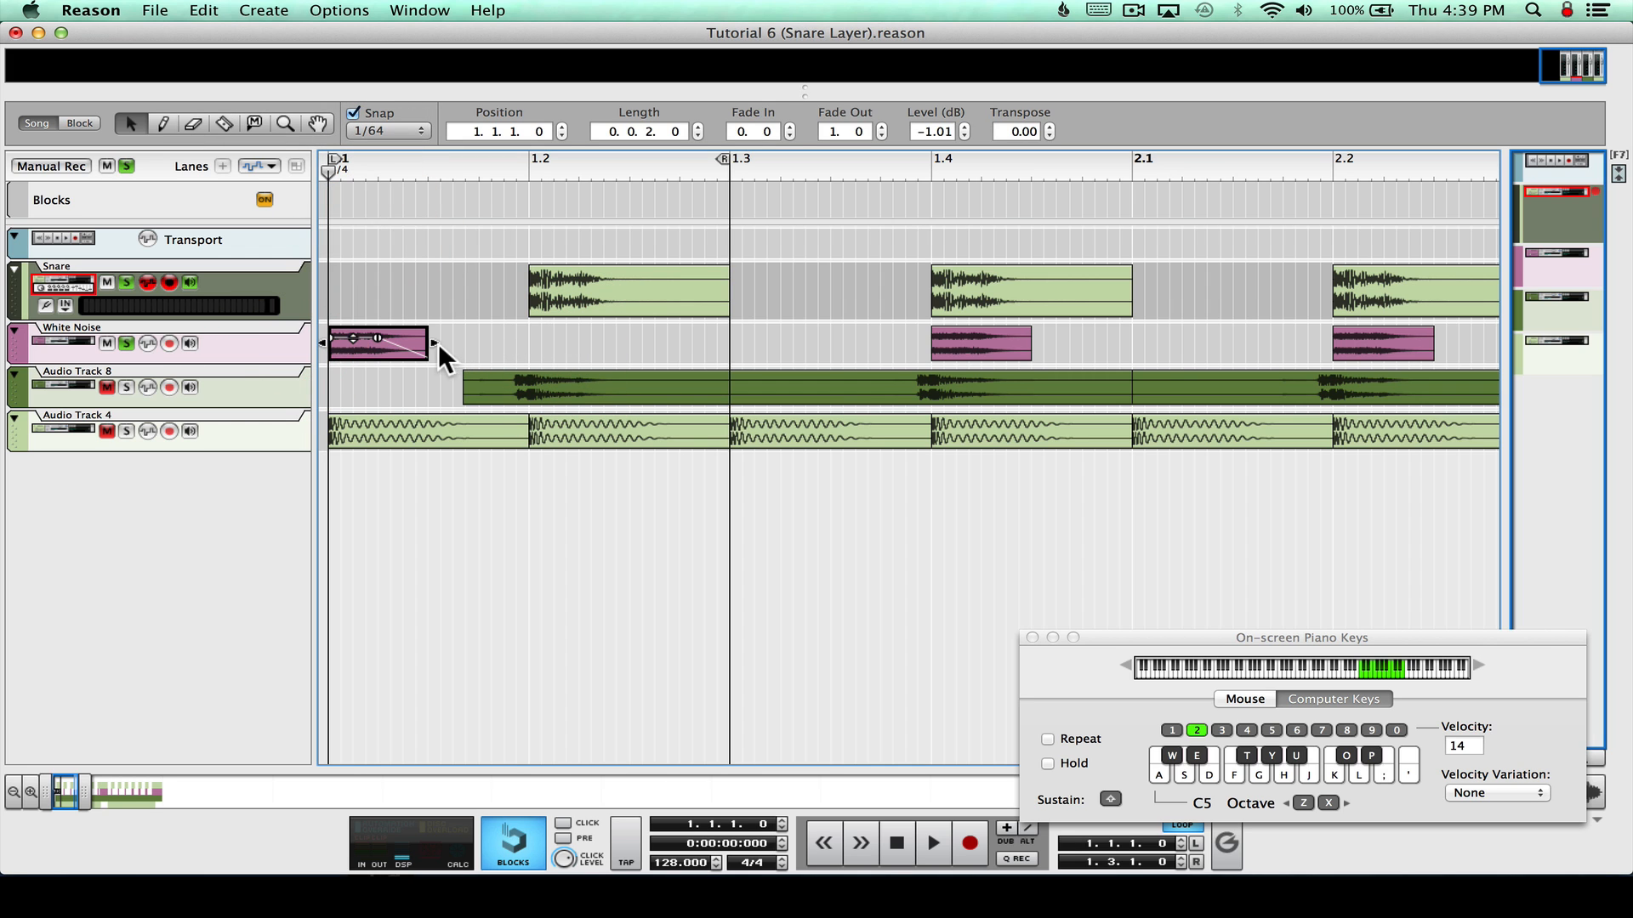
left_click_drag(436, 344, 527, 353)
left_click(461, 289)
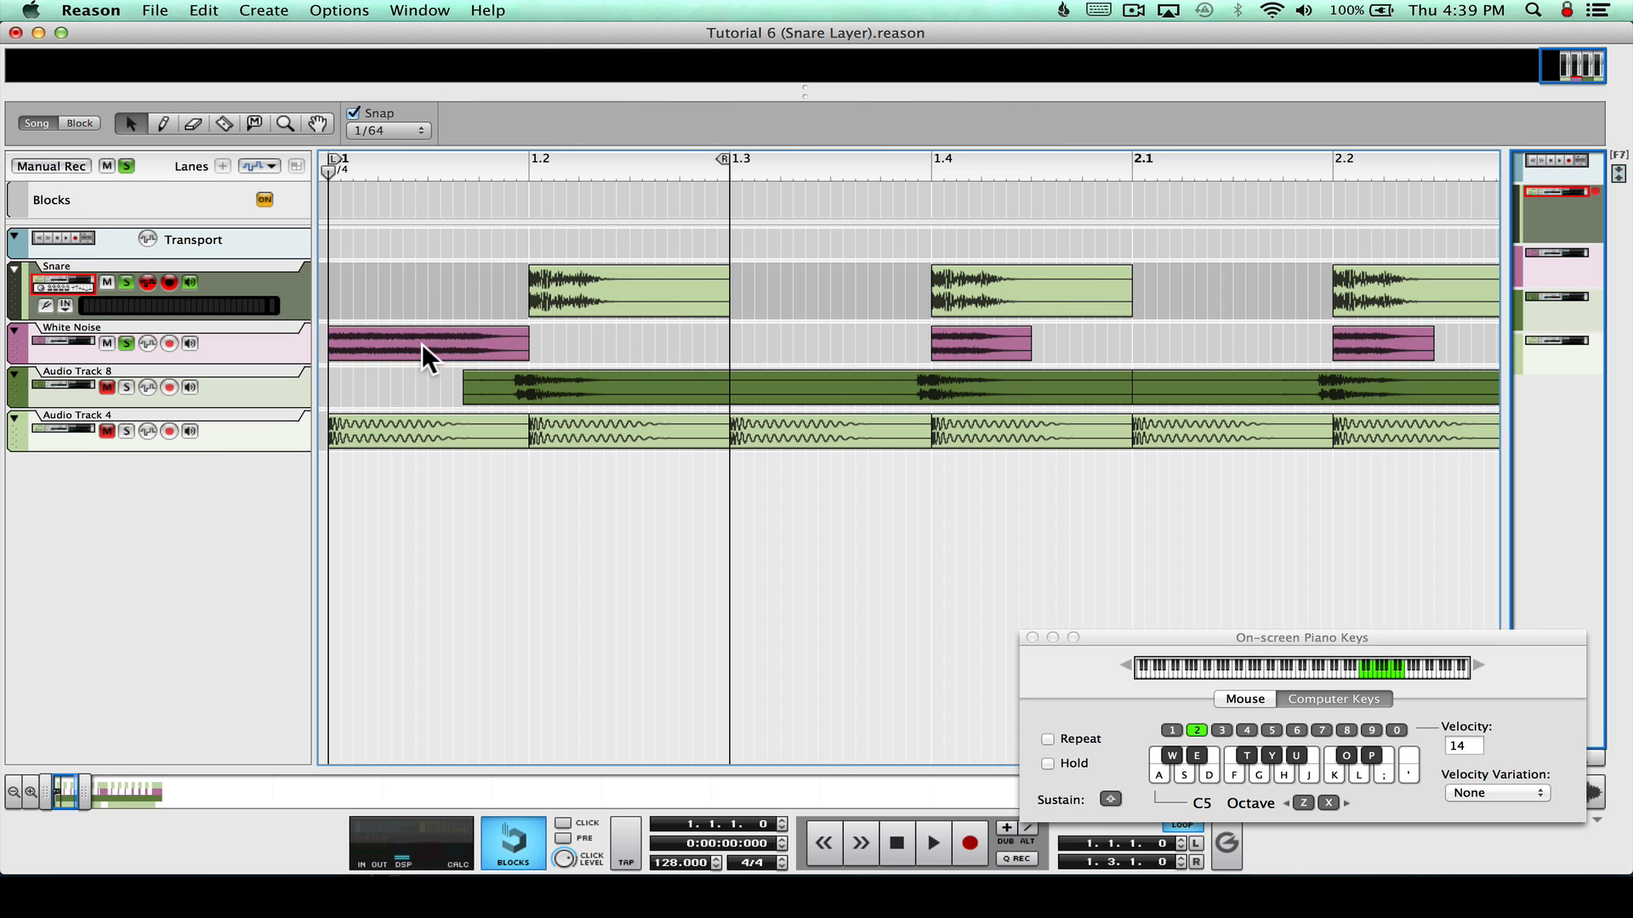
Move the first White Noise clip back to beat 1.2, directly under the first Snare clip, and place the playhead there
left_click_drag(422, 349, 613, 340)
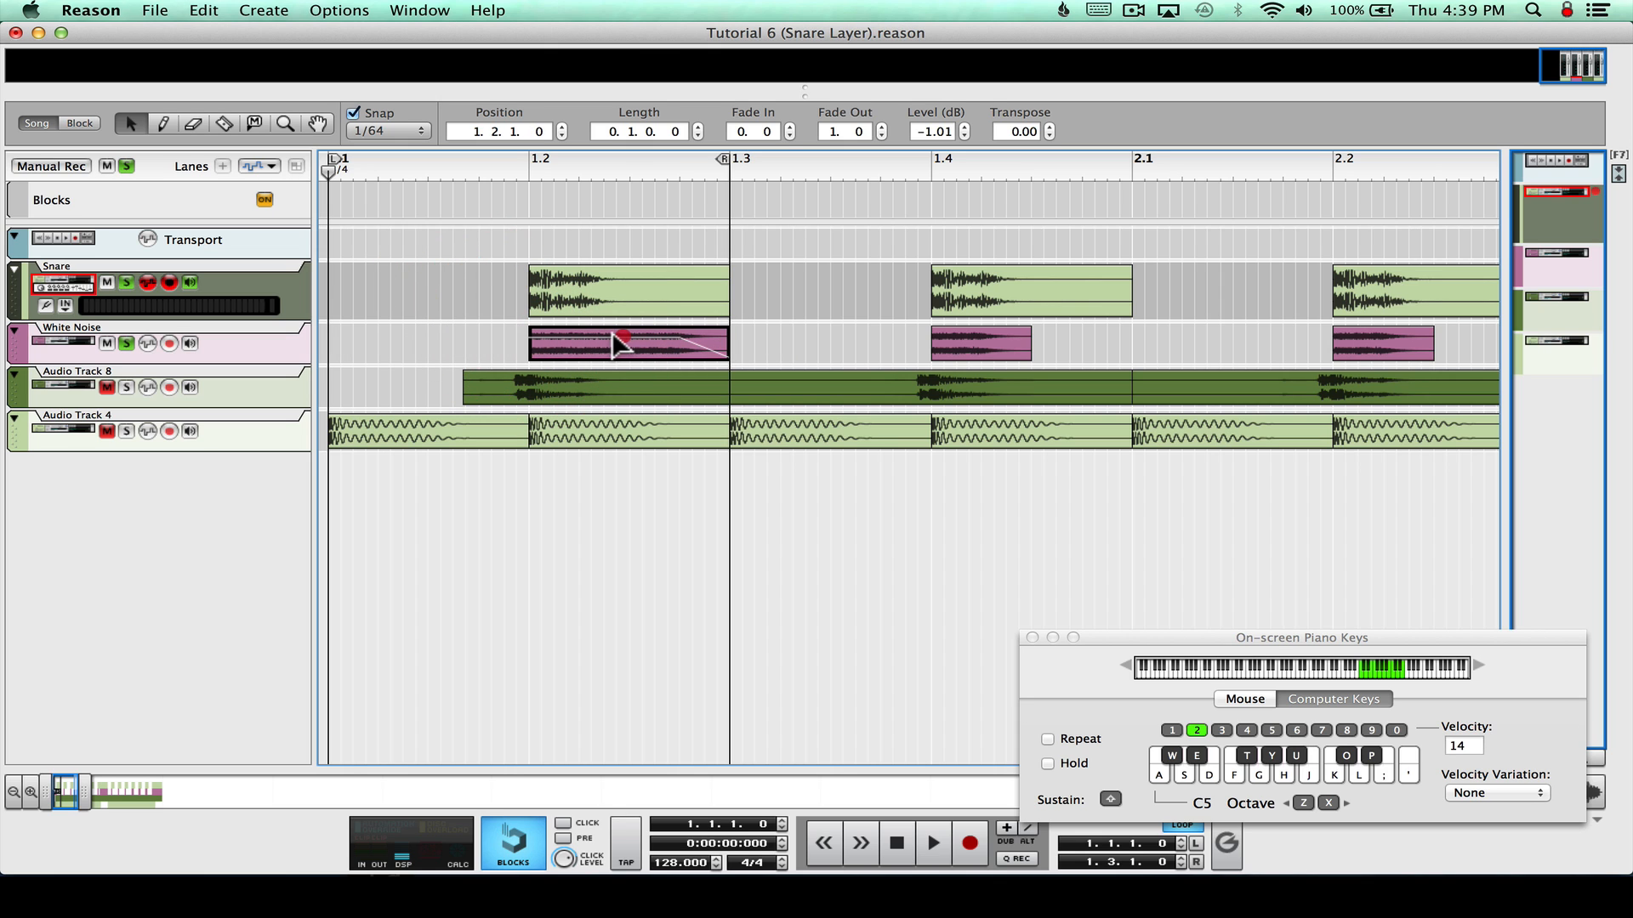
left_click(618, 214)
left_click(529, 161)
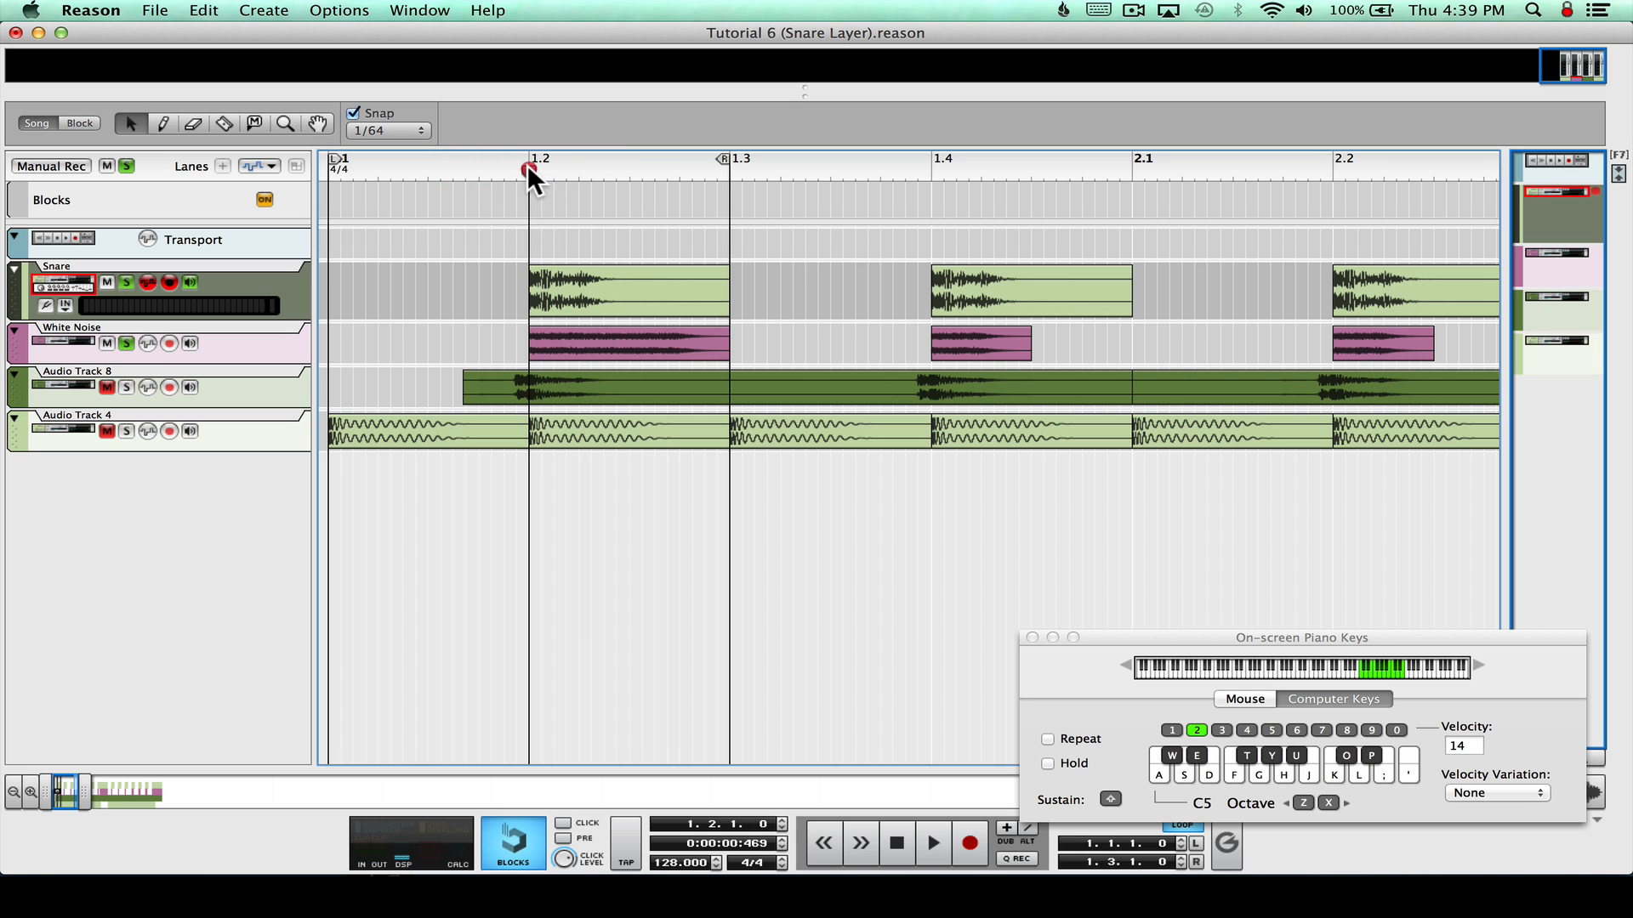
left_click(619, 153)
left_click_drag(619, 153, 527, 161)
Shorten the first White Noise clip from its end to a length of 0.0.2.0, and deselect it
left_click(691, 338)
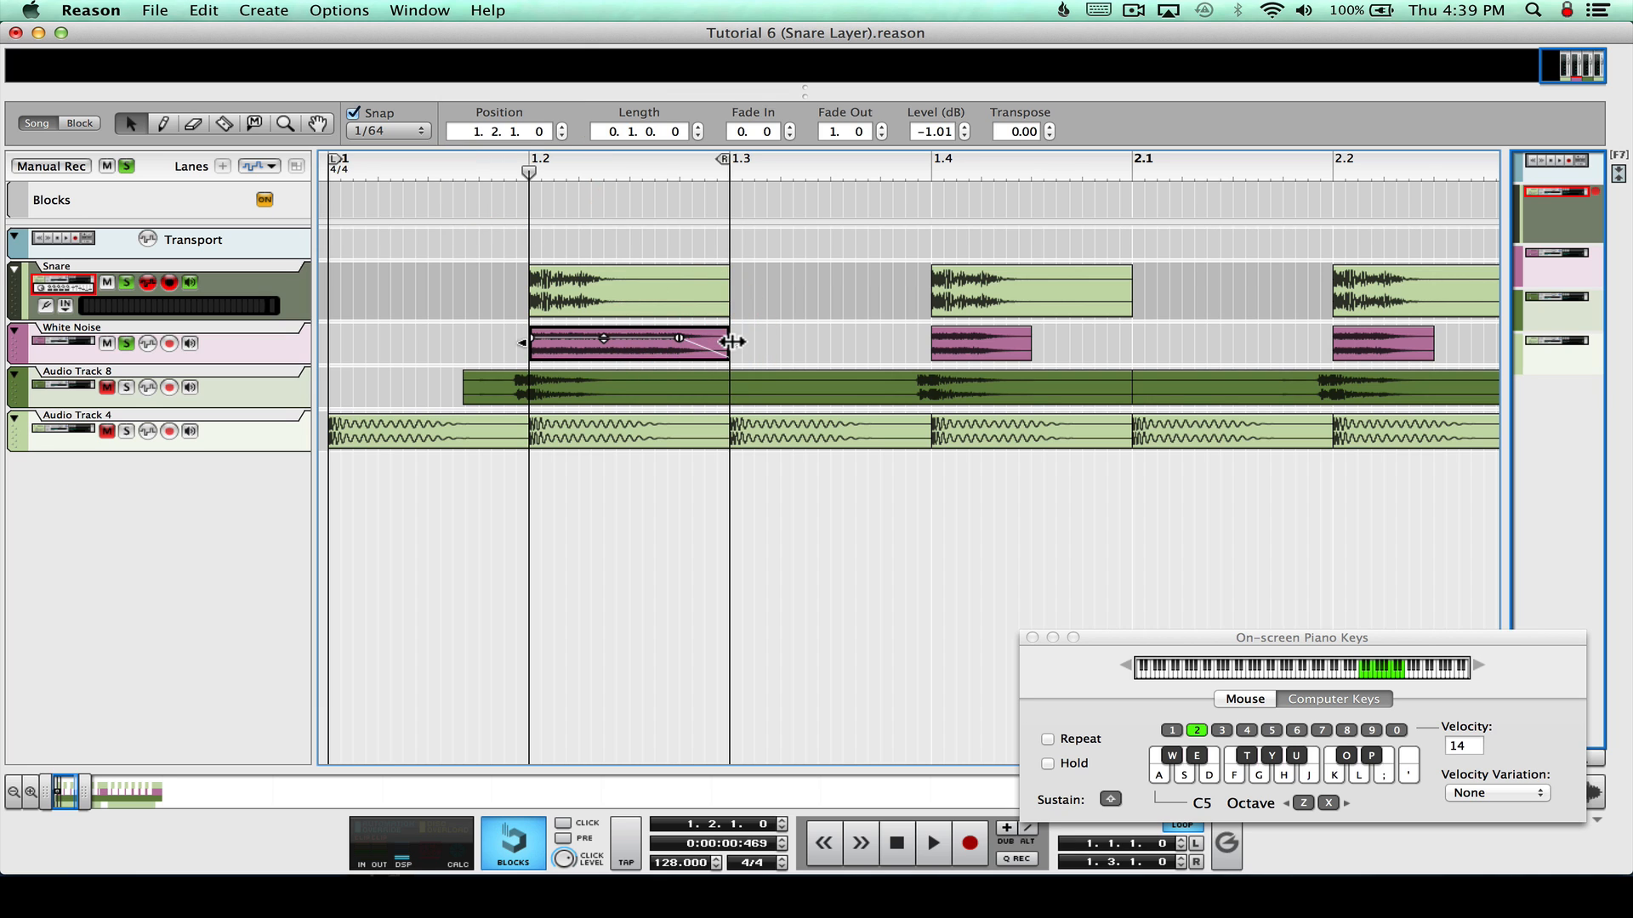
left_click_drag(732, 345, 582, 336)
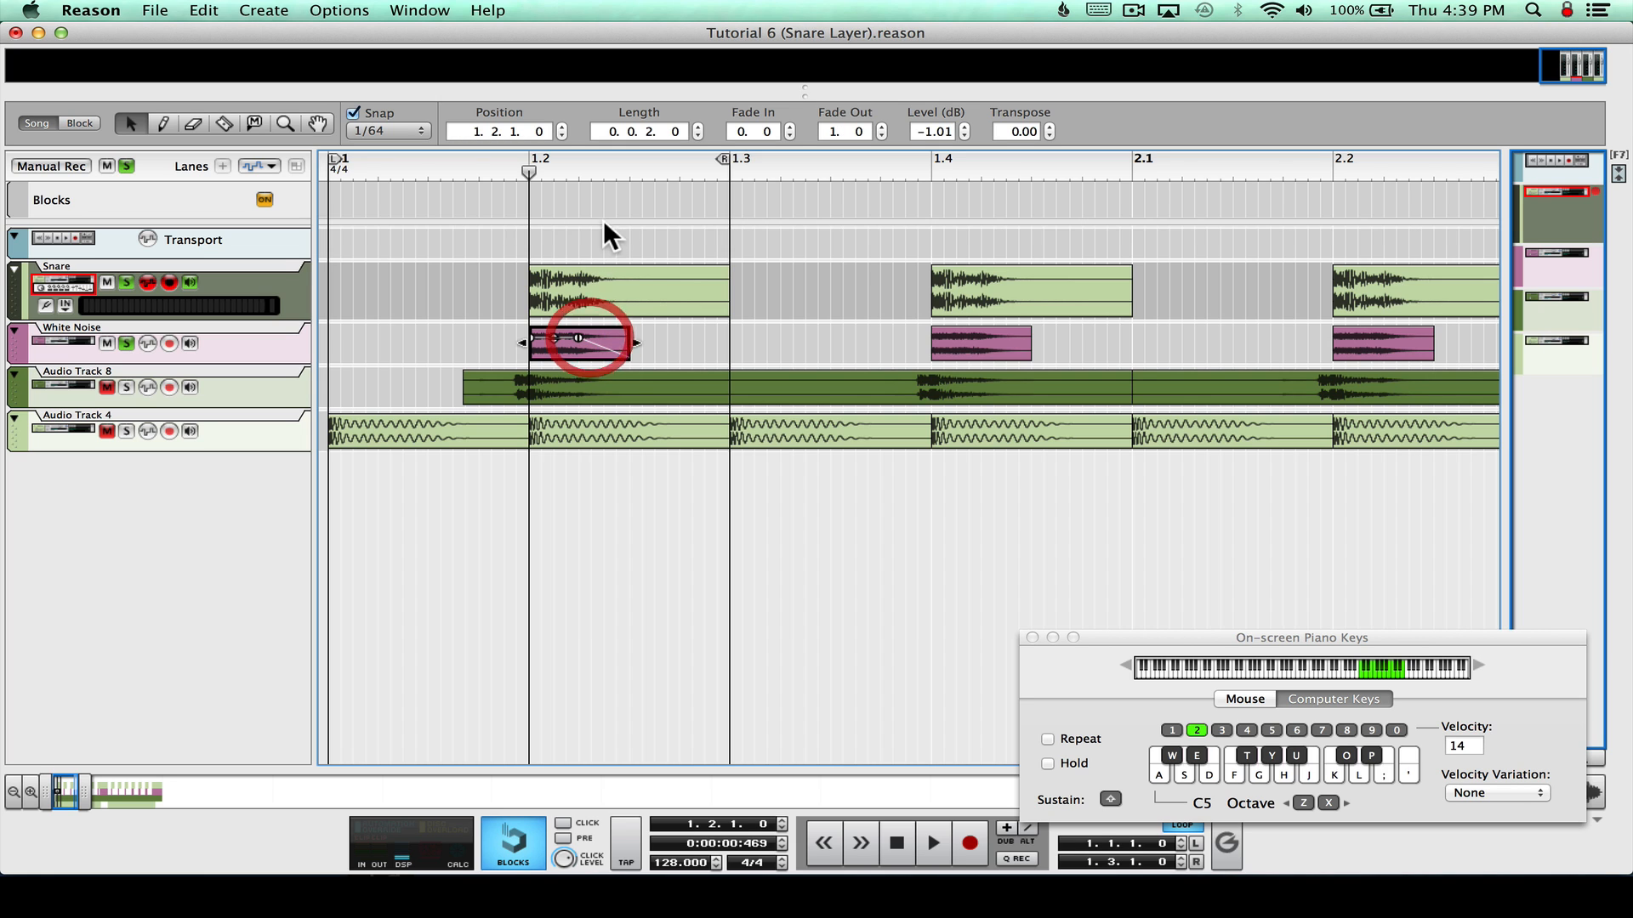
left_click(597, 300)
left_click(584, 342)
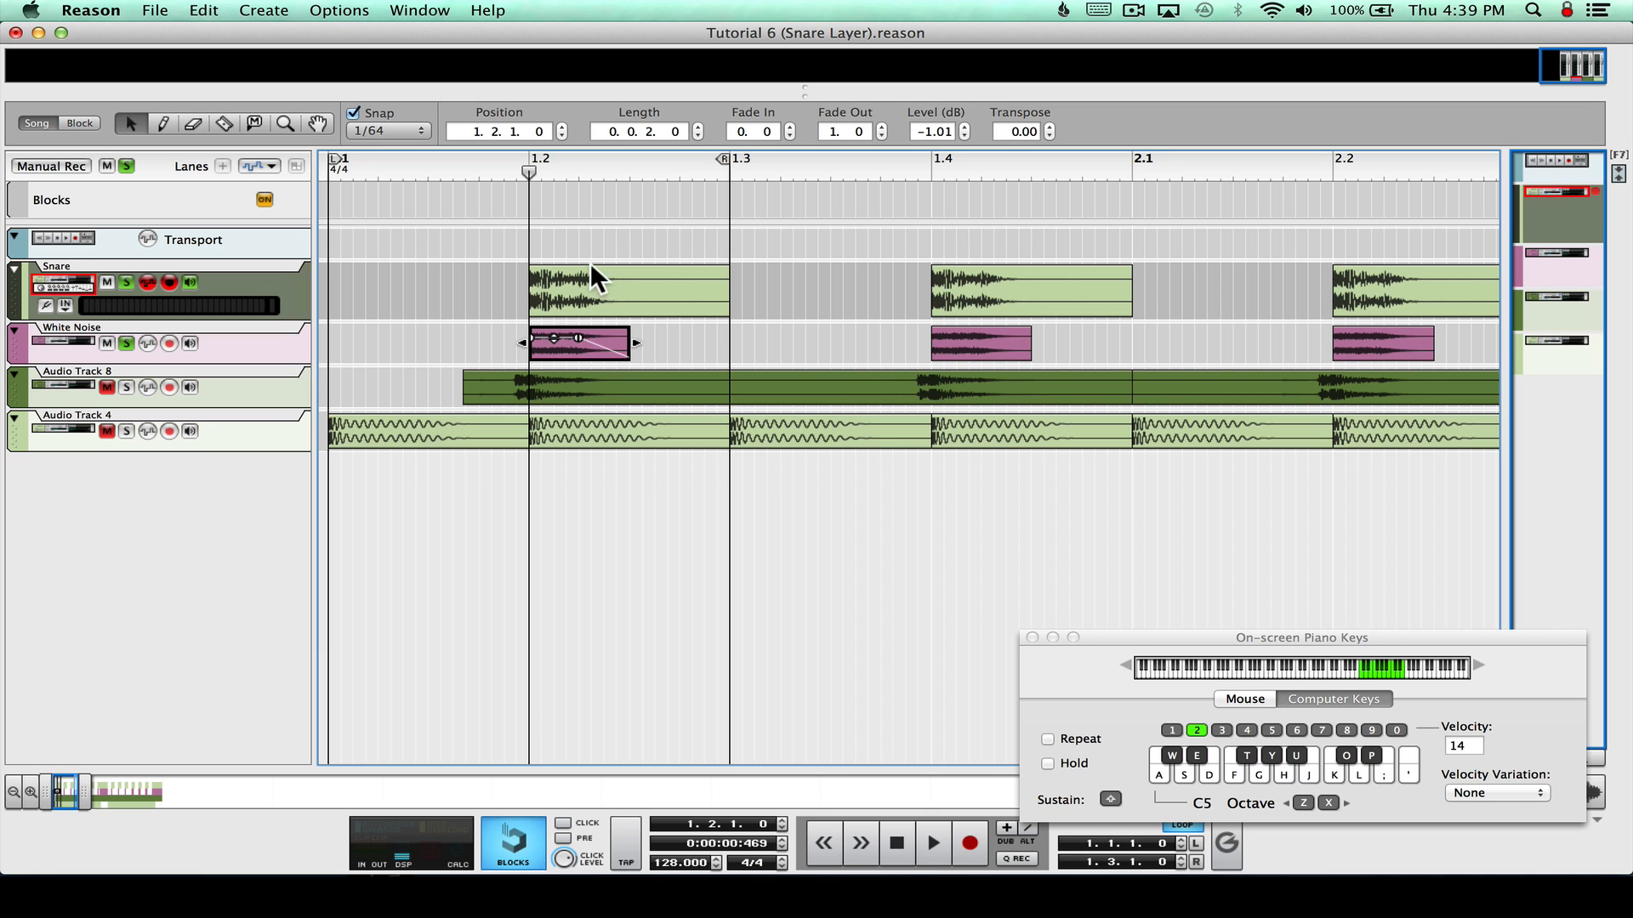
left_click(604, 231)
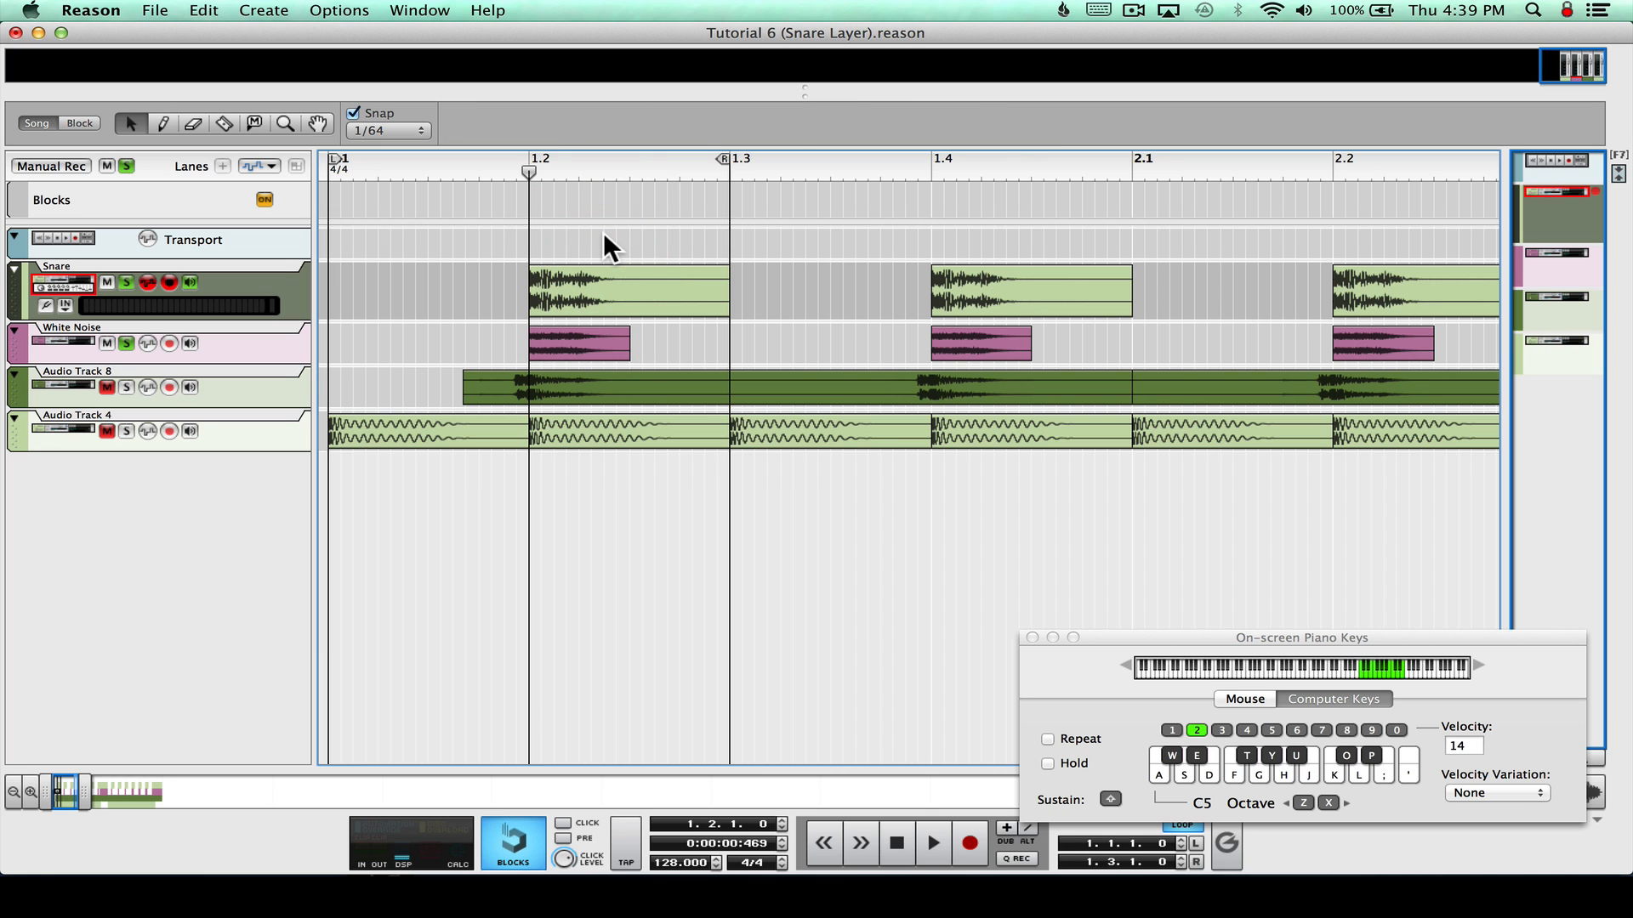
left_click(675, 328)
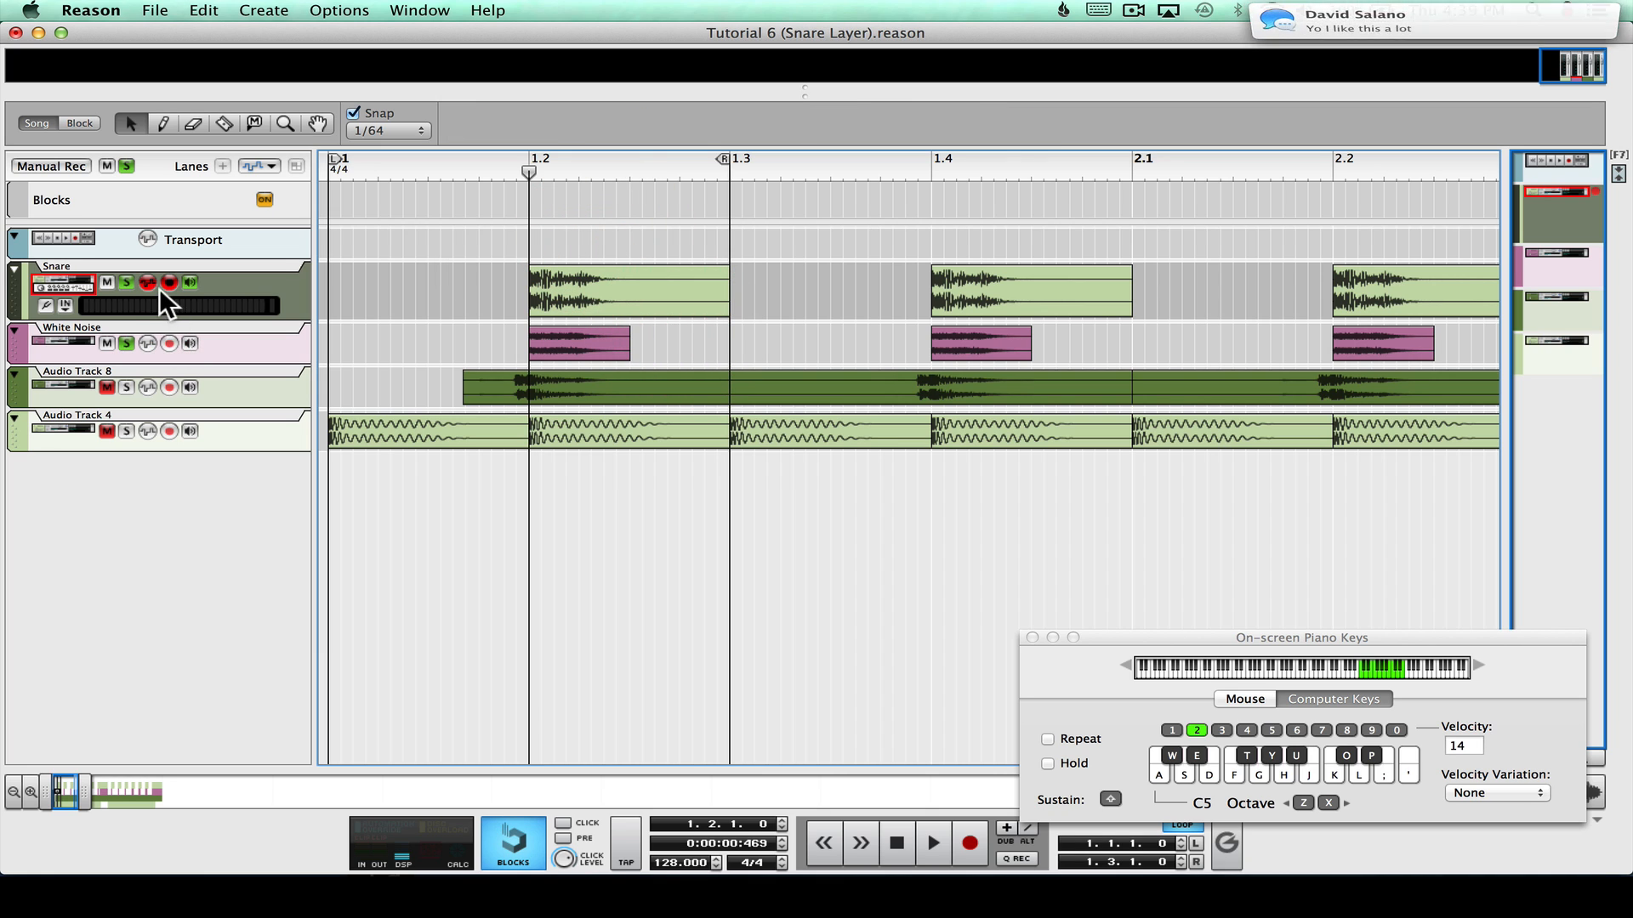
Turn off the Snare track's solo and play the loop to hear the white noise layer alone
left_click(126, 282)
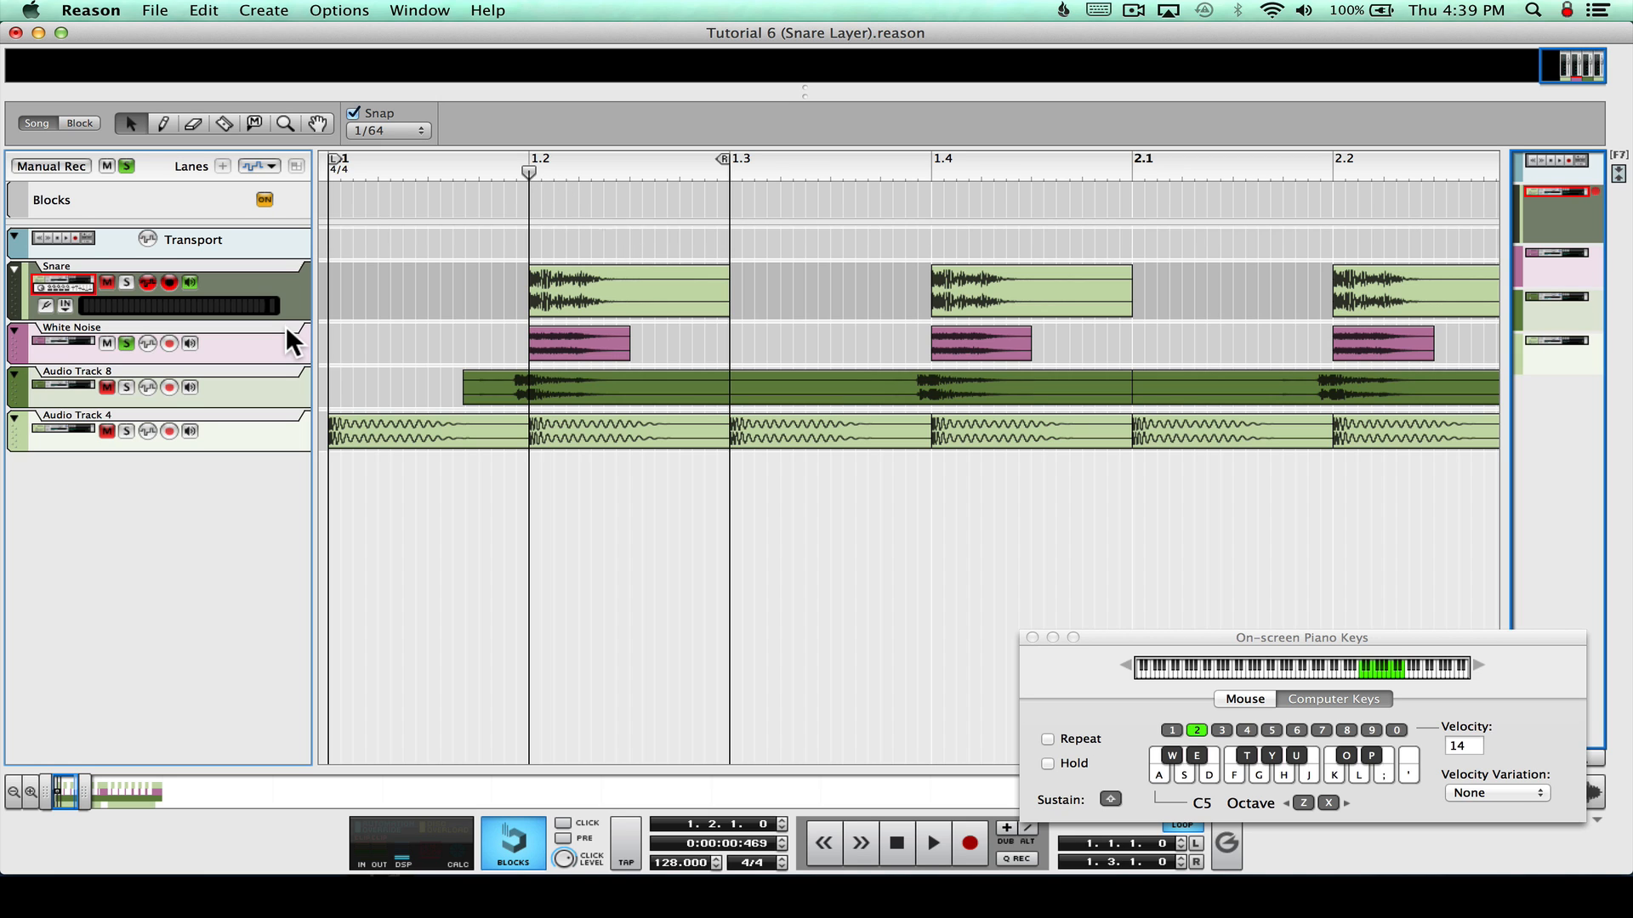
key("space")
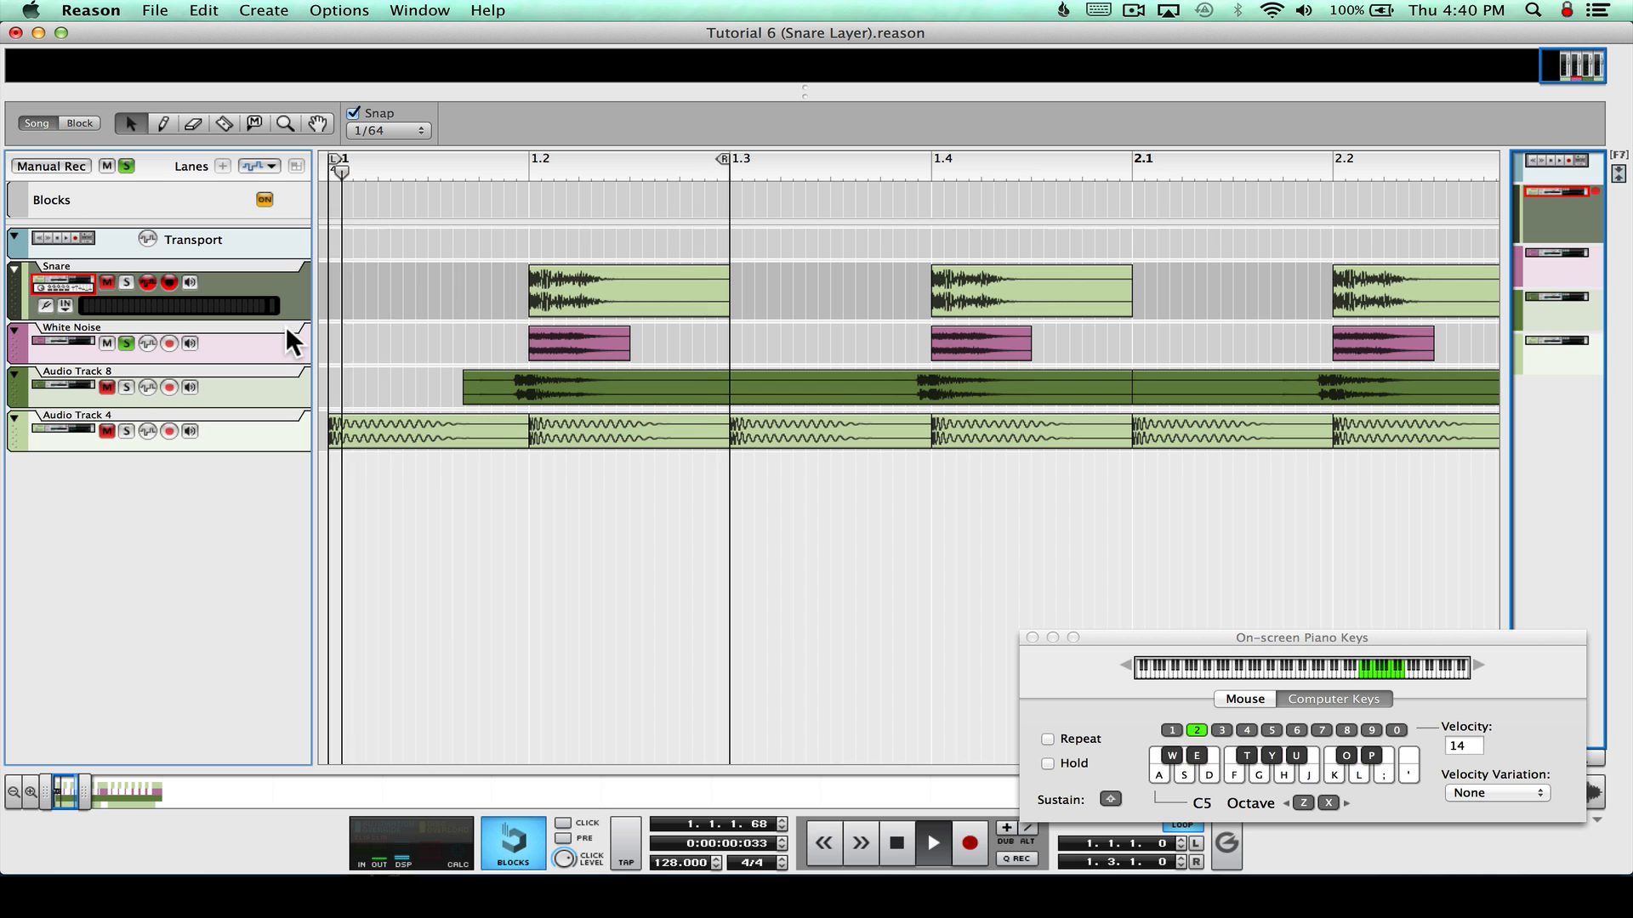
key("space")
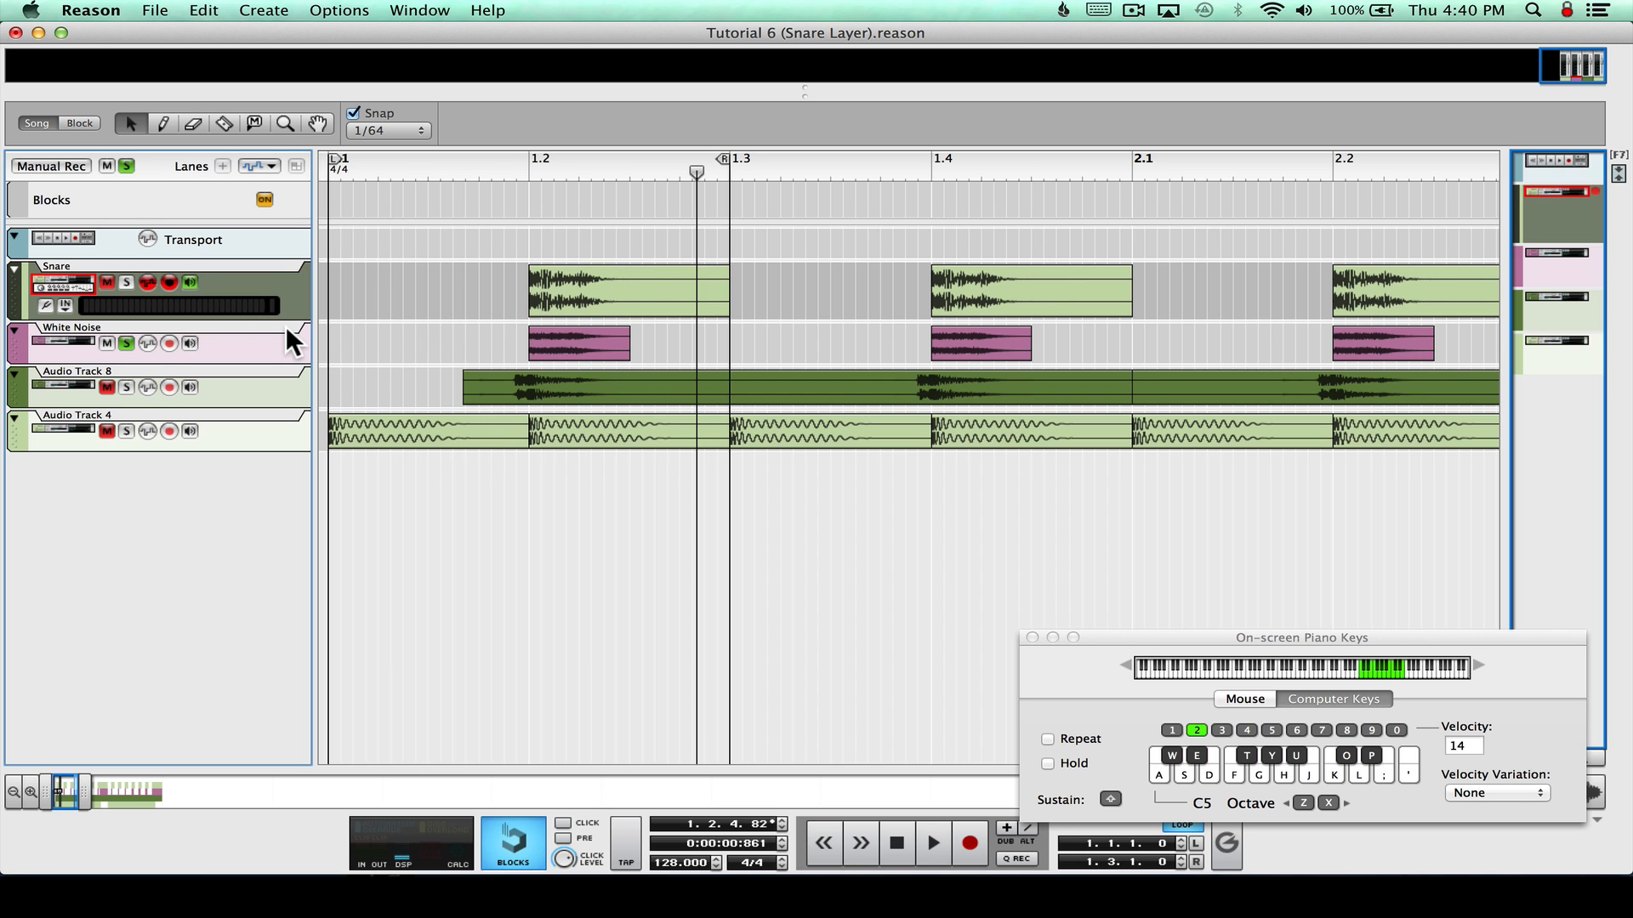
Play the soloed Snare with the White Noise track's solo switched on and off to compare, and clear both solos
left_click(126, 342)
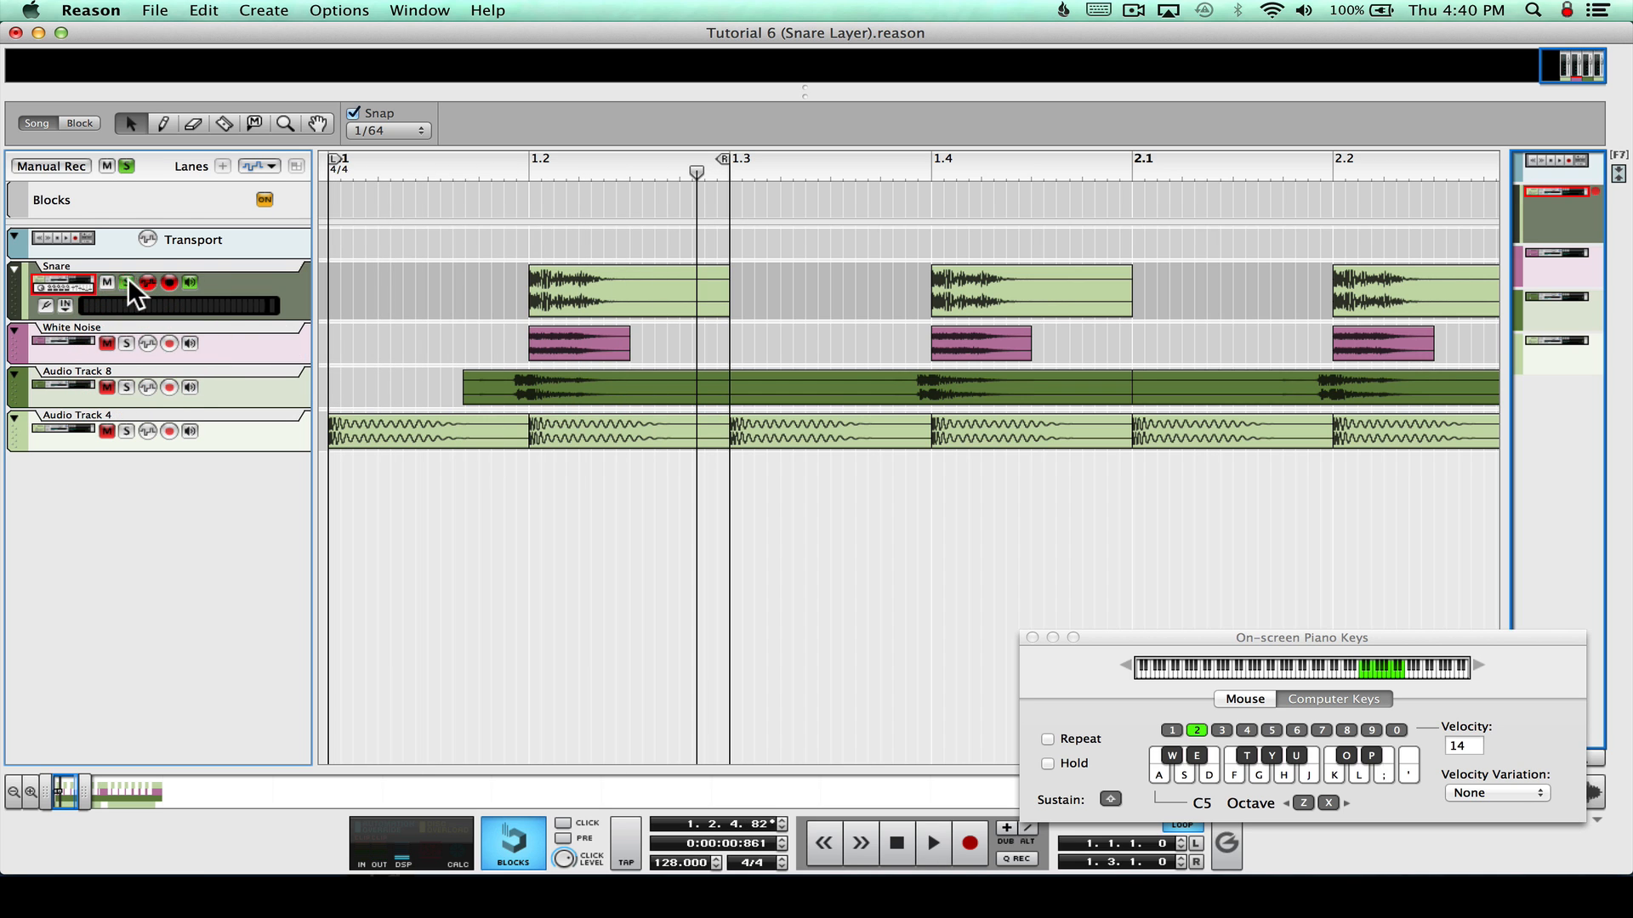
left_click(126, 343)
key("space")
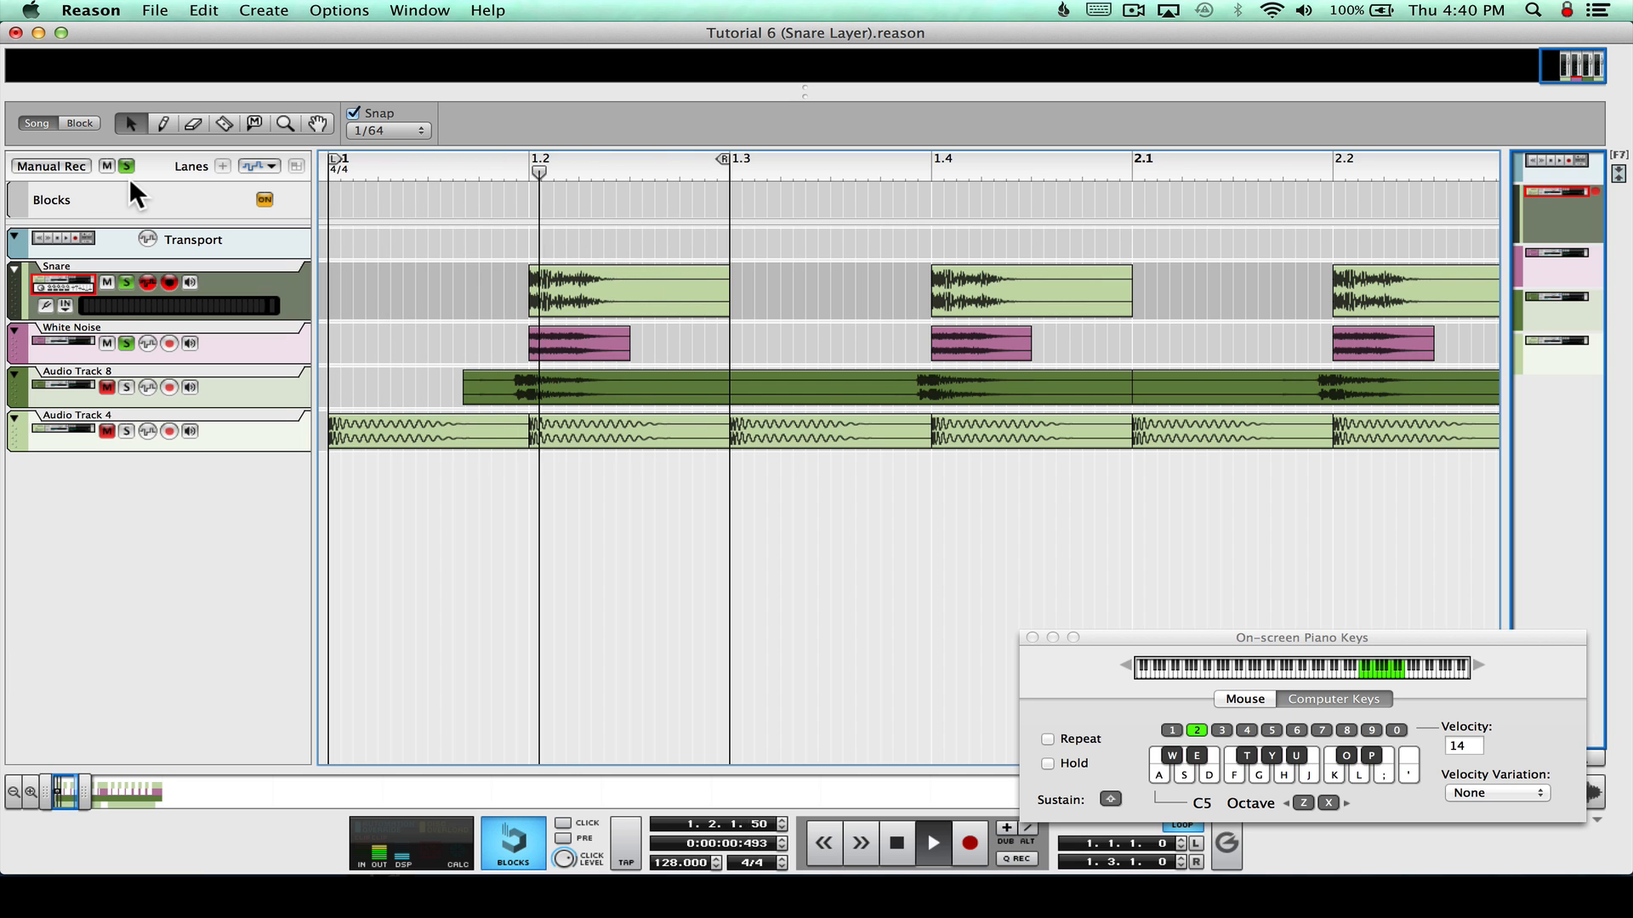
left_click(126, 343)
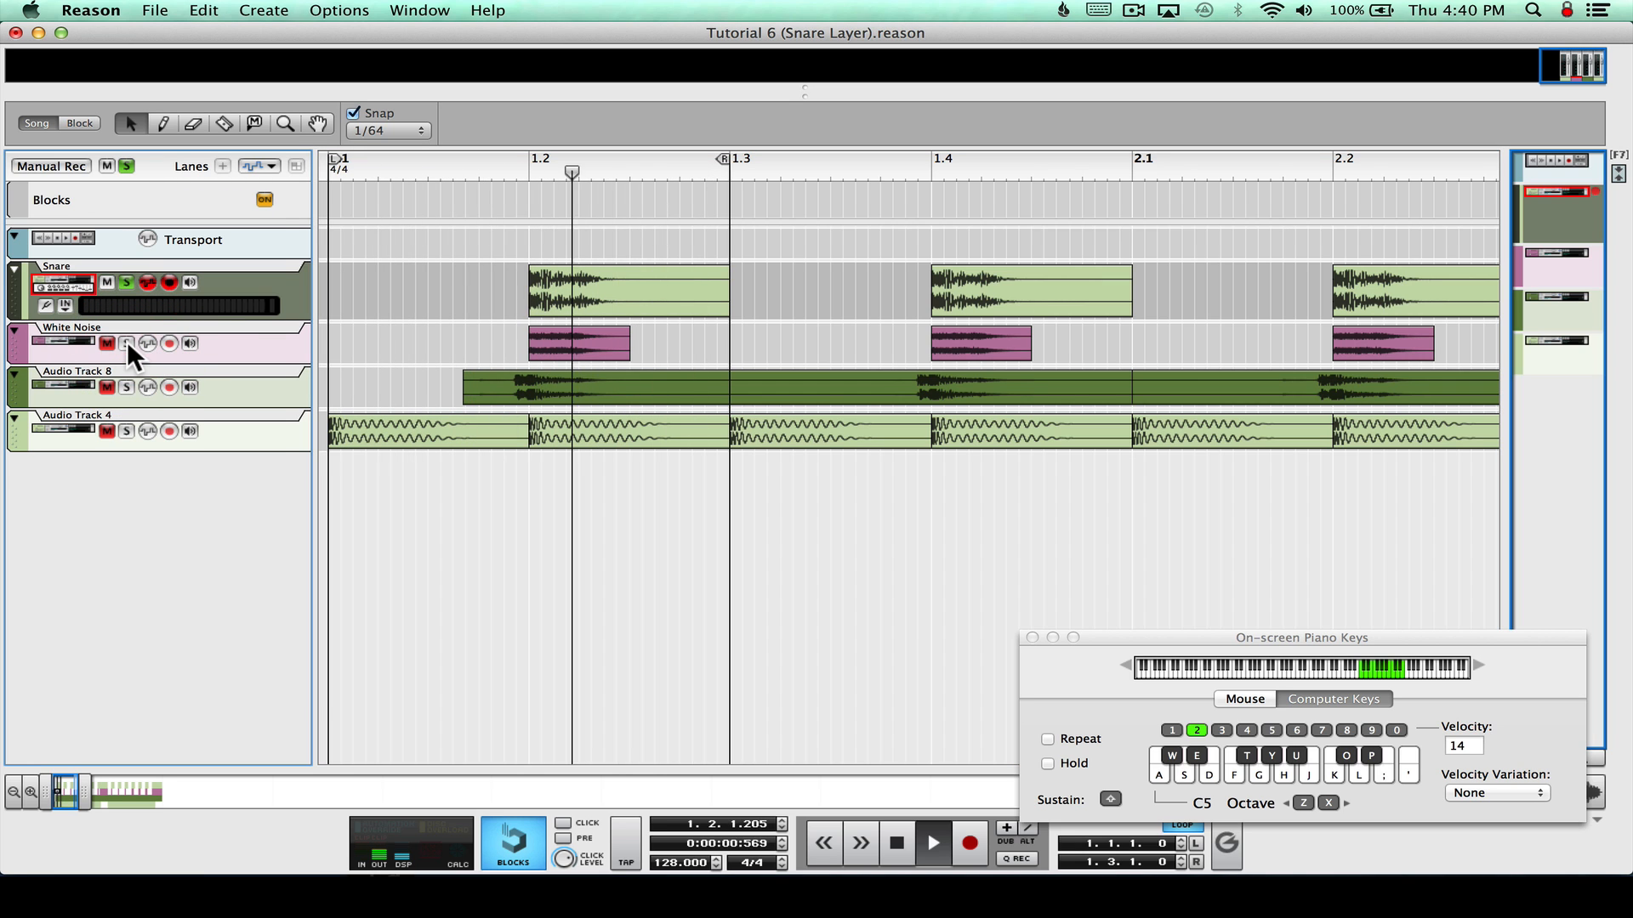
left_click(126, 342)
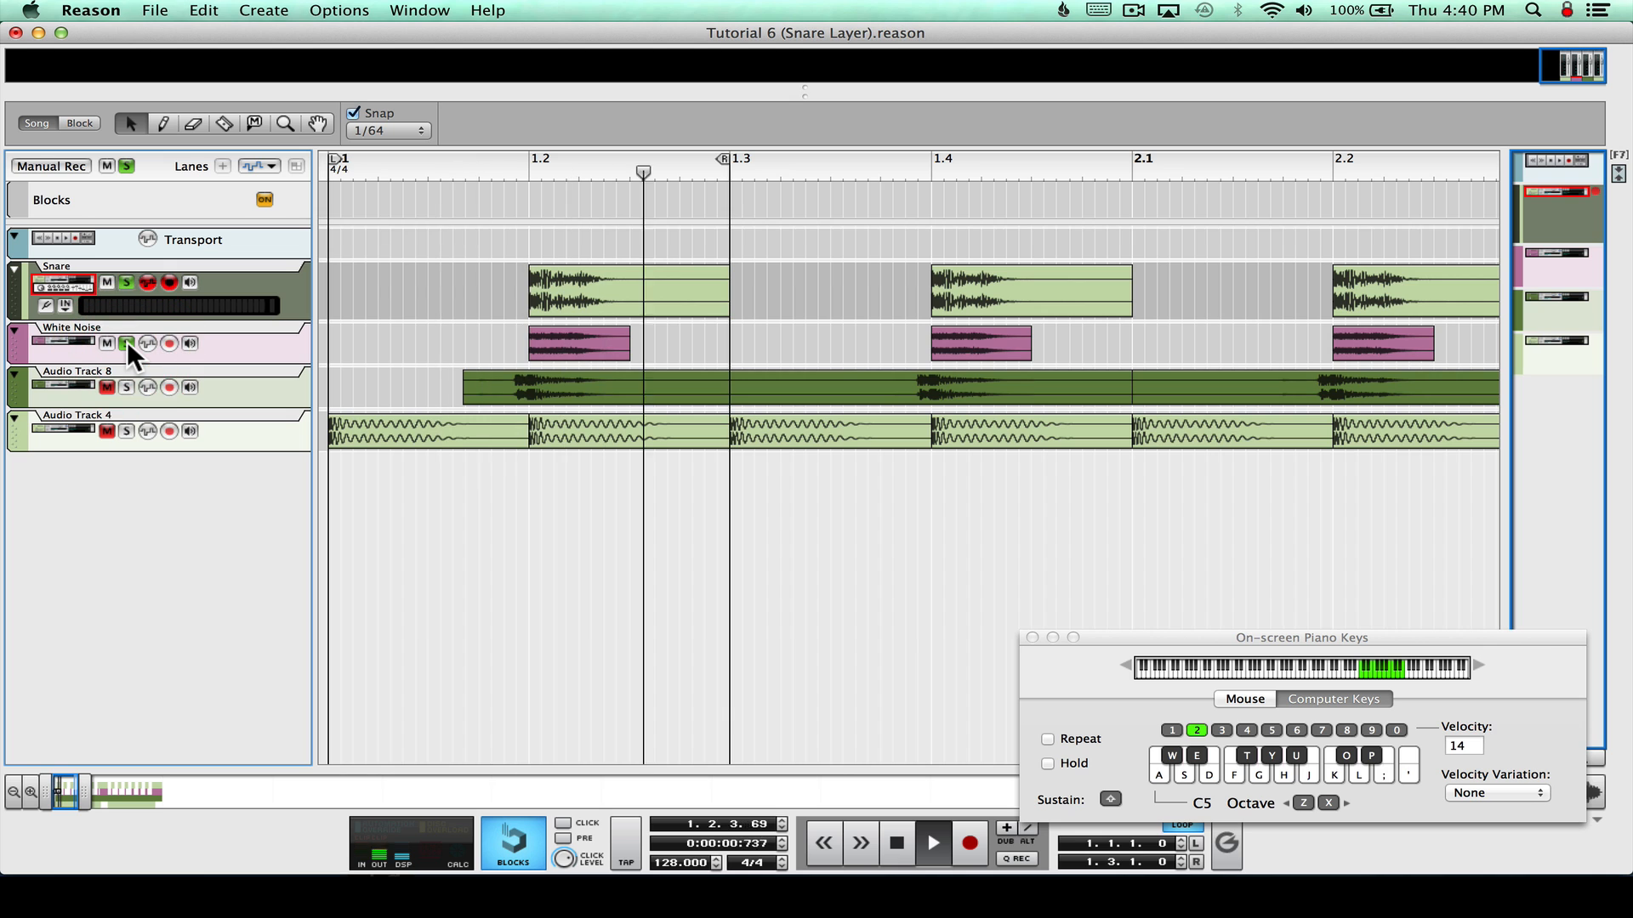
left_click(126, 342)
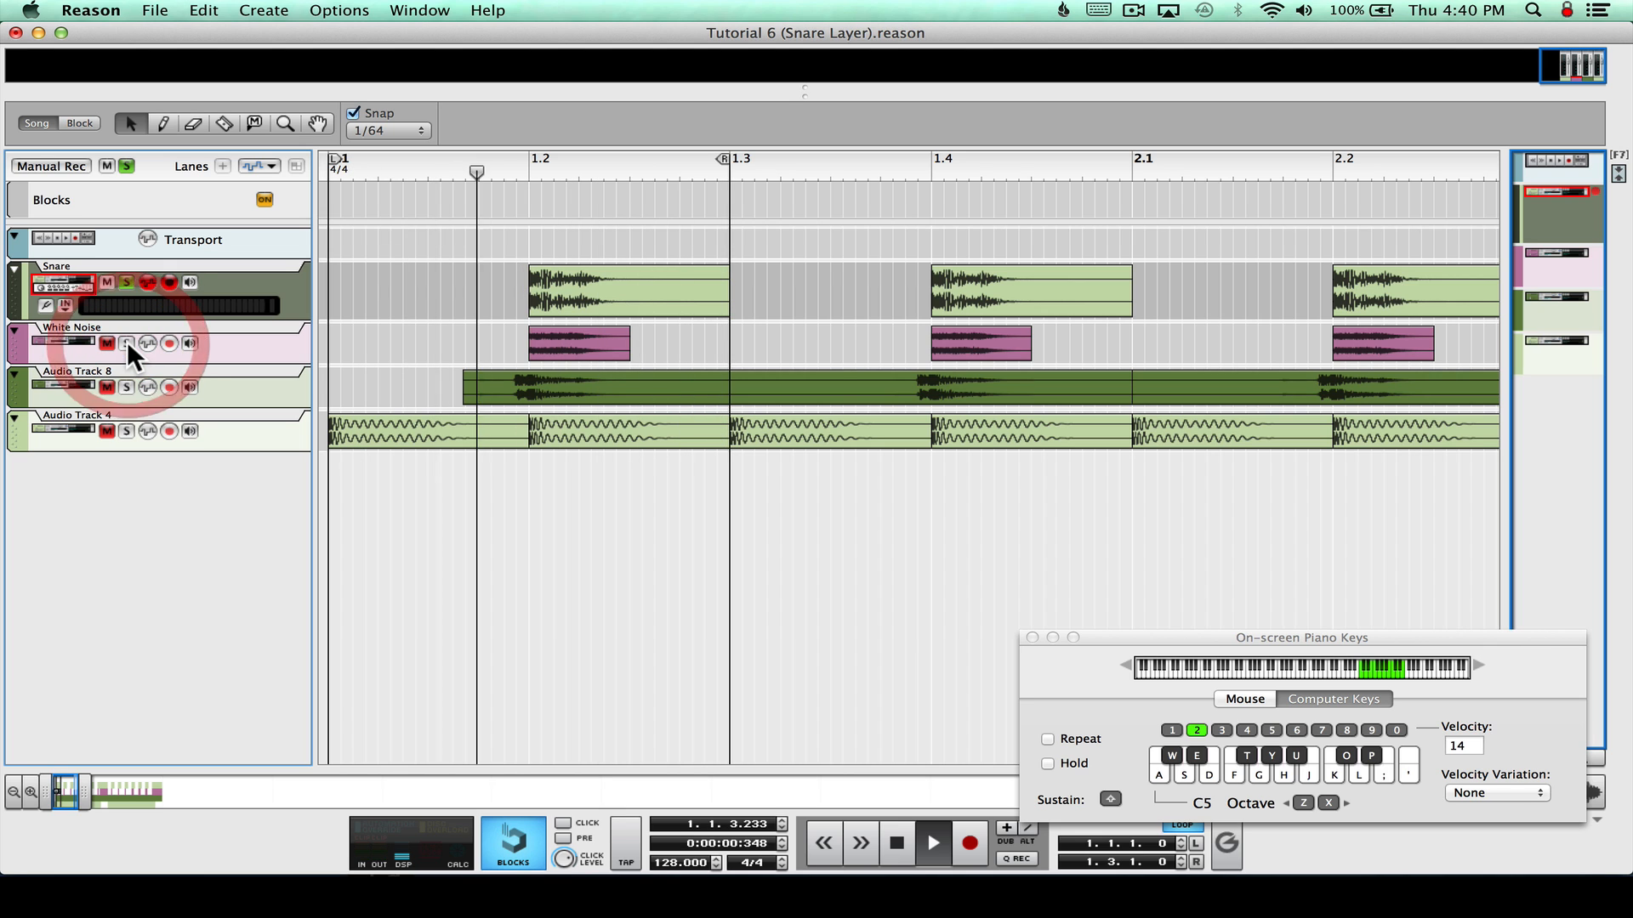
left_click(129, 284)
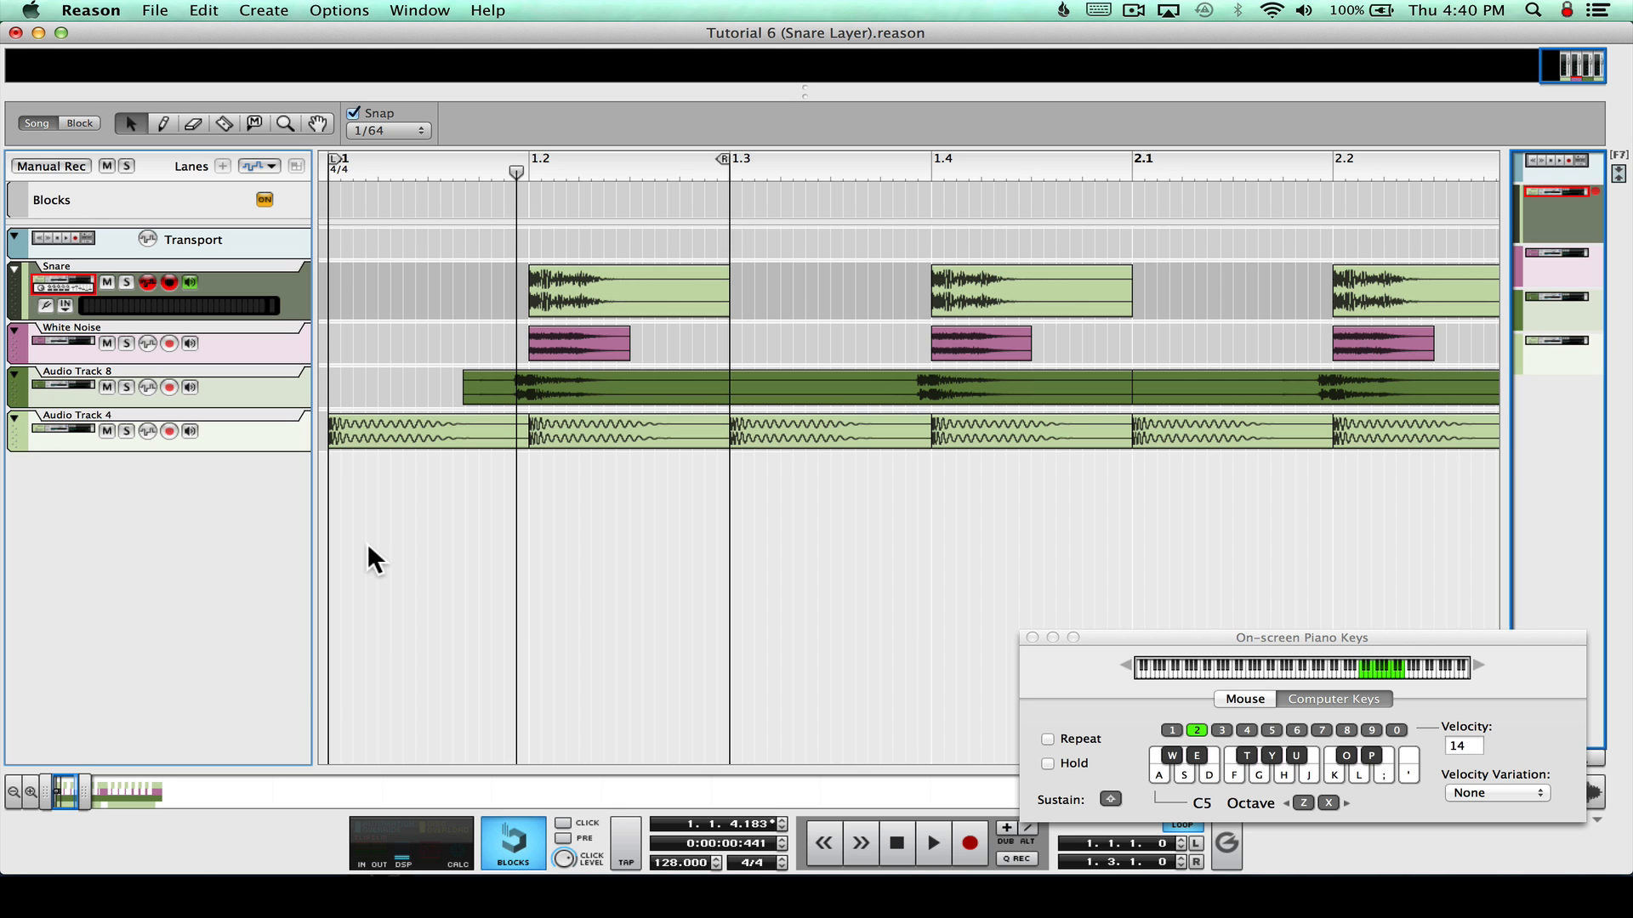
Split the first Audio Track 8 clip at beat 1.3 with the Razor tool, and select the part before the cut
left_click(393, 320)
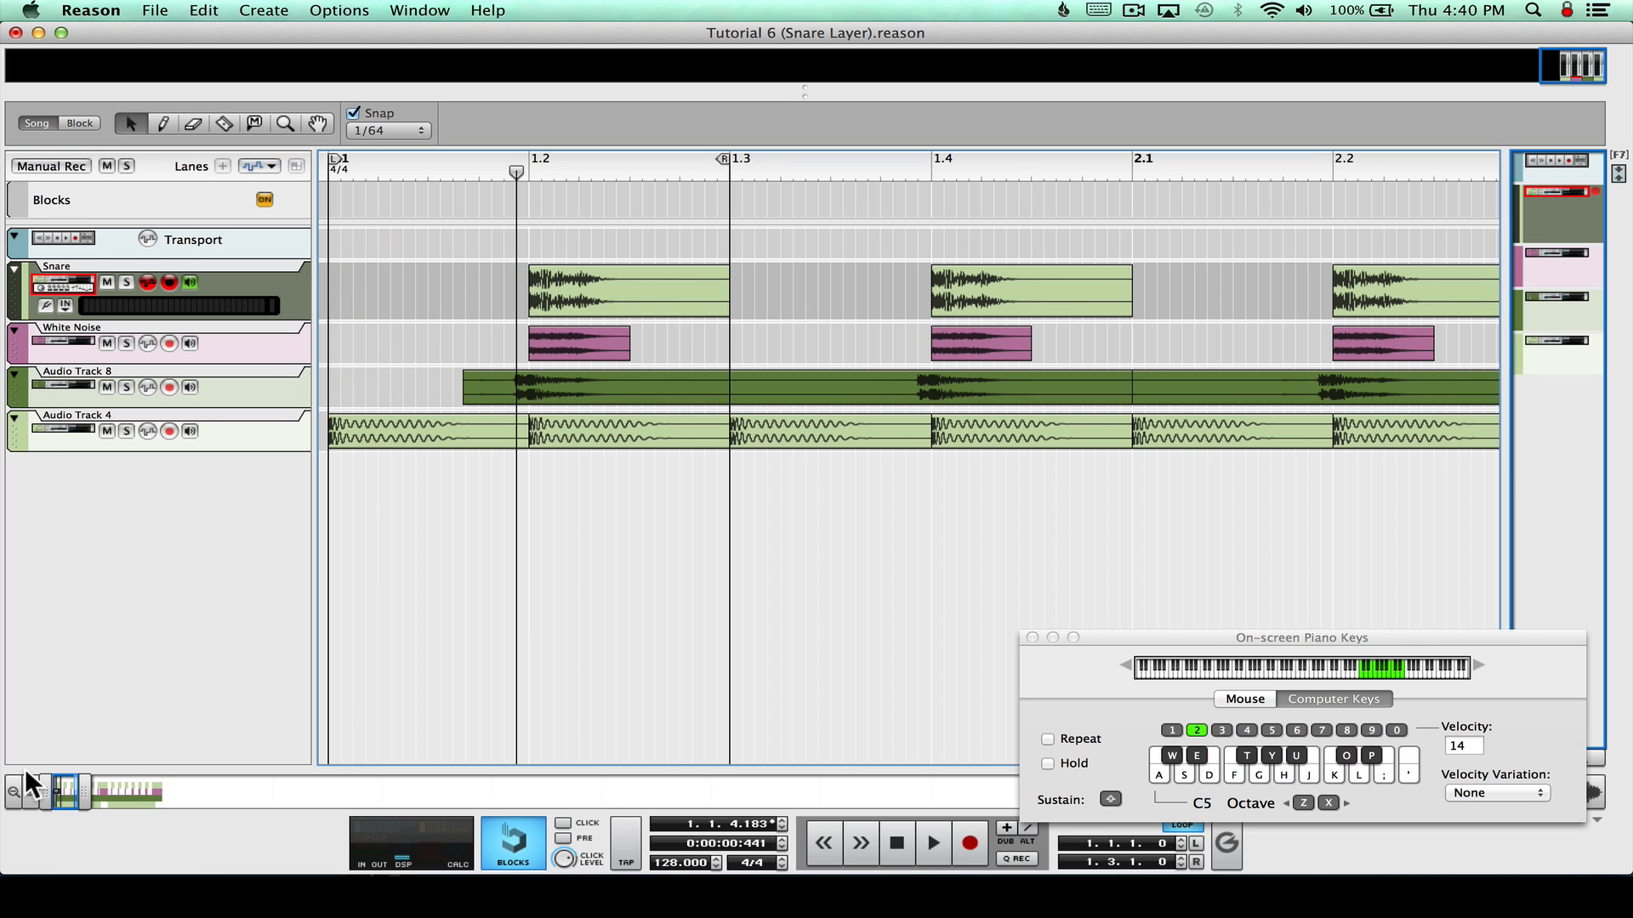
left_click(24, 791)
left_click(23, 791)
scroll(442, 517, "left", 2)
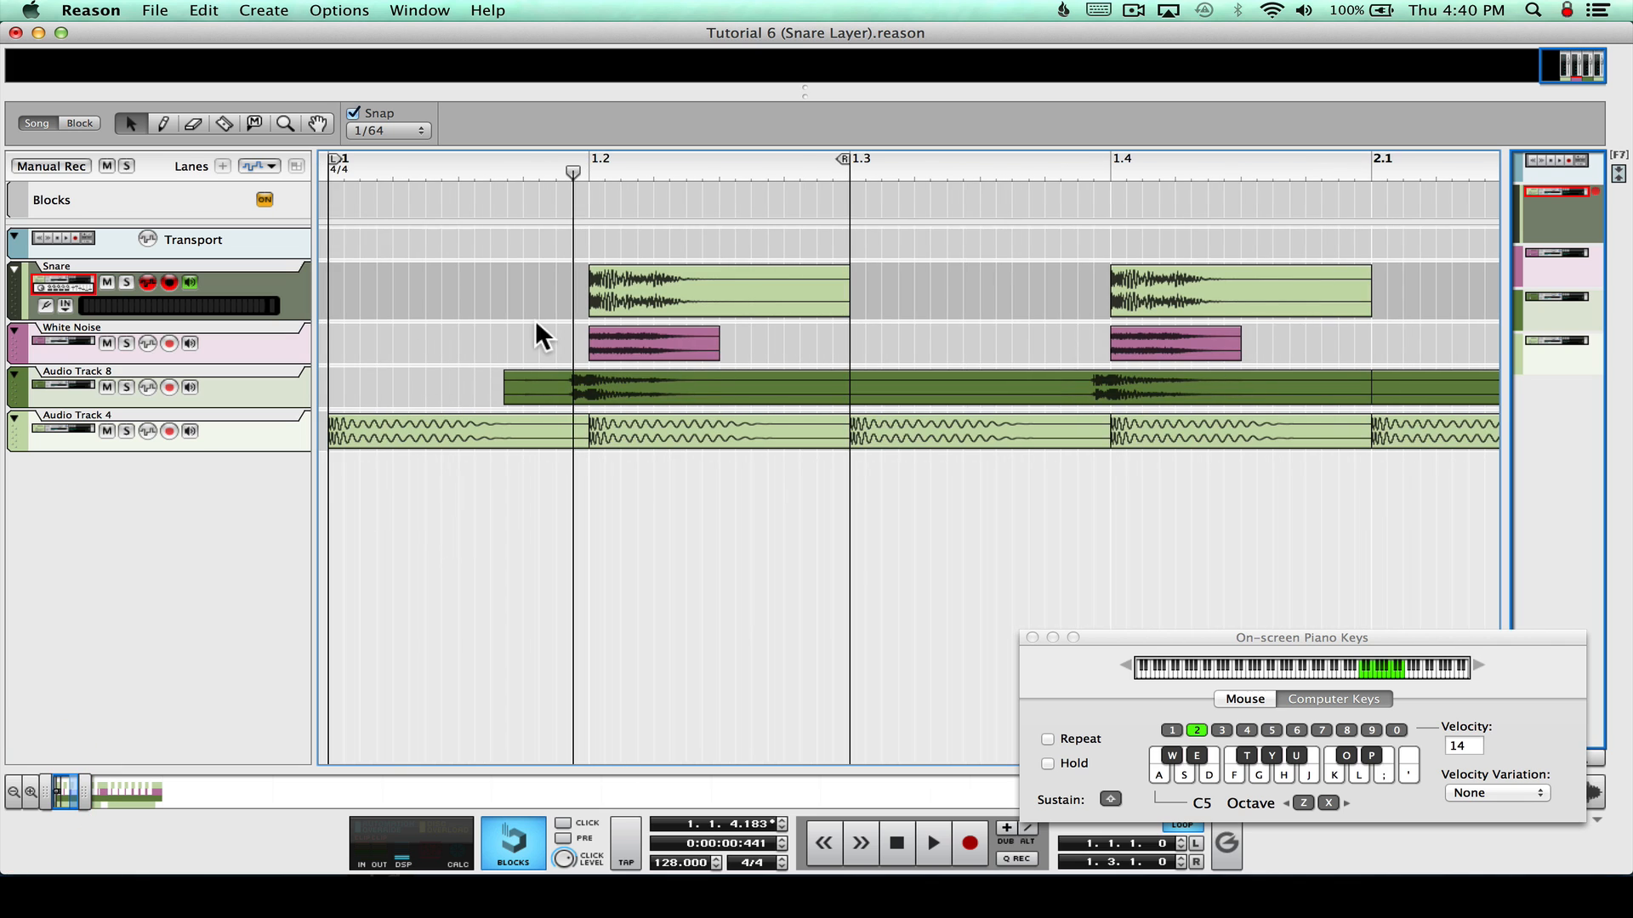
left_click_drag(488, 162, 279, 160)
left_click(628, 387)
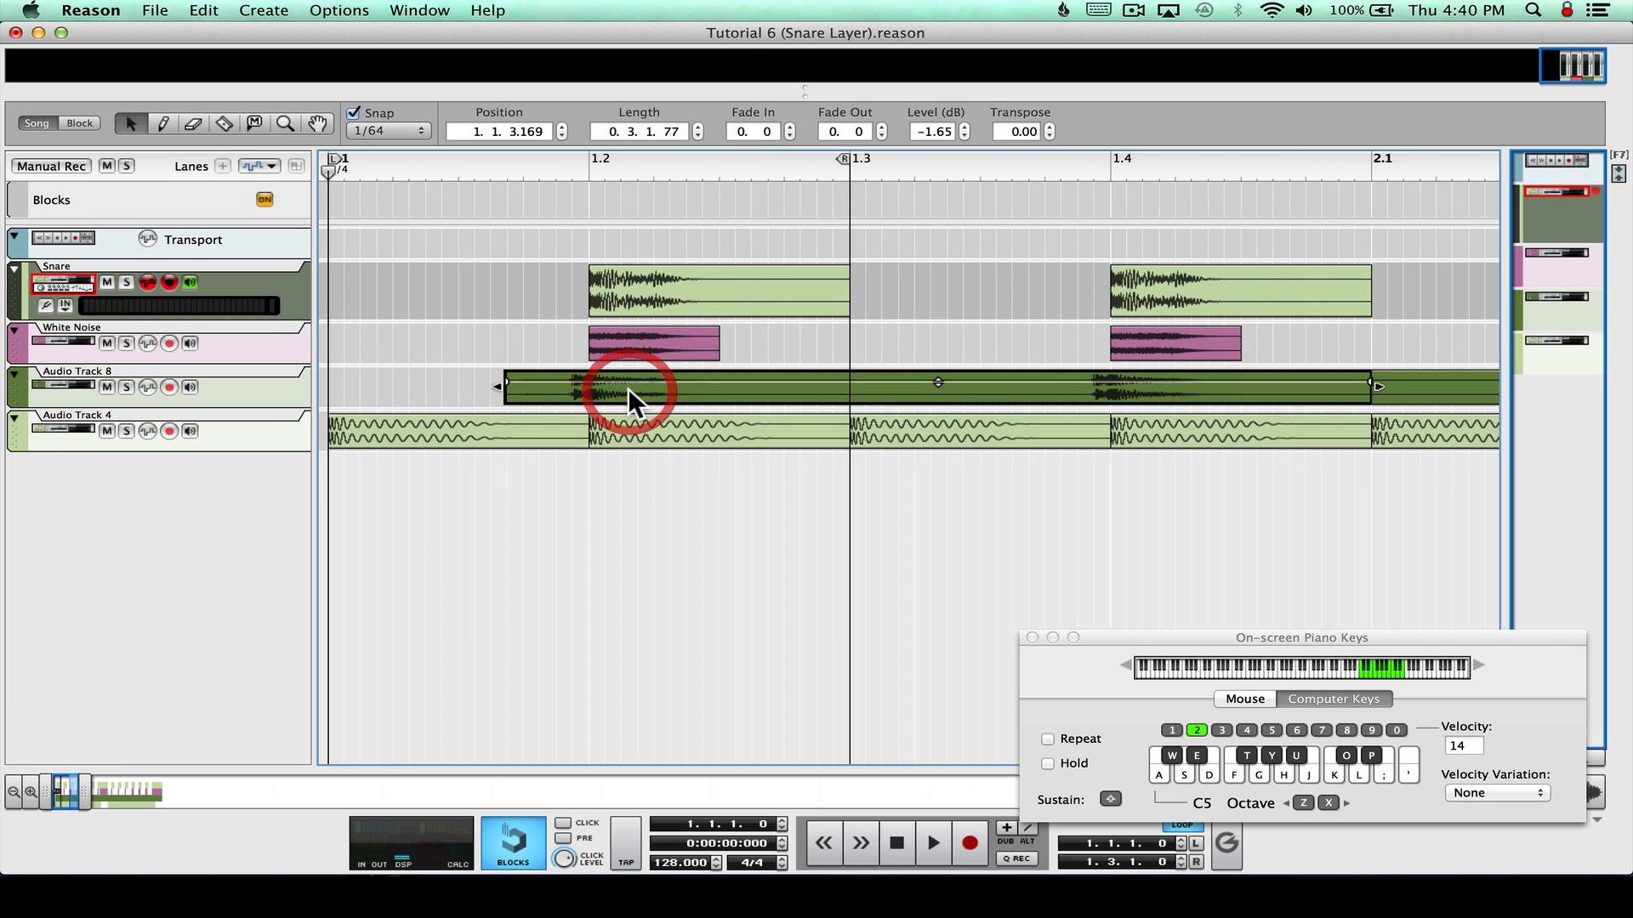
left_click(508, 337)
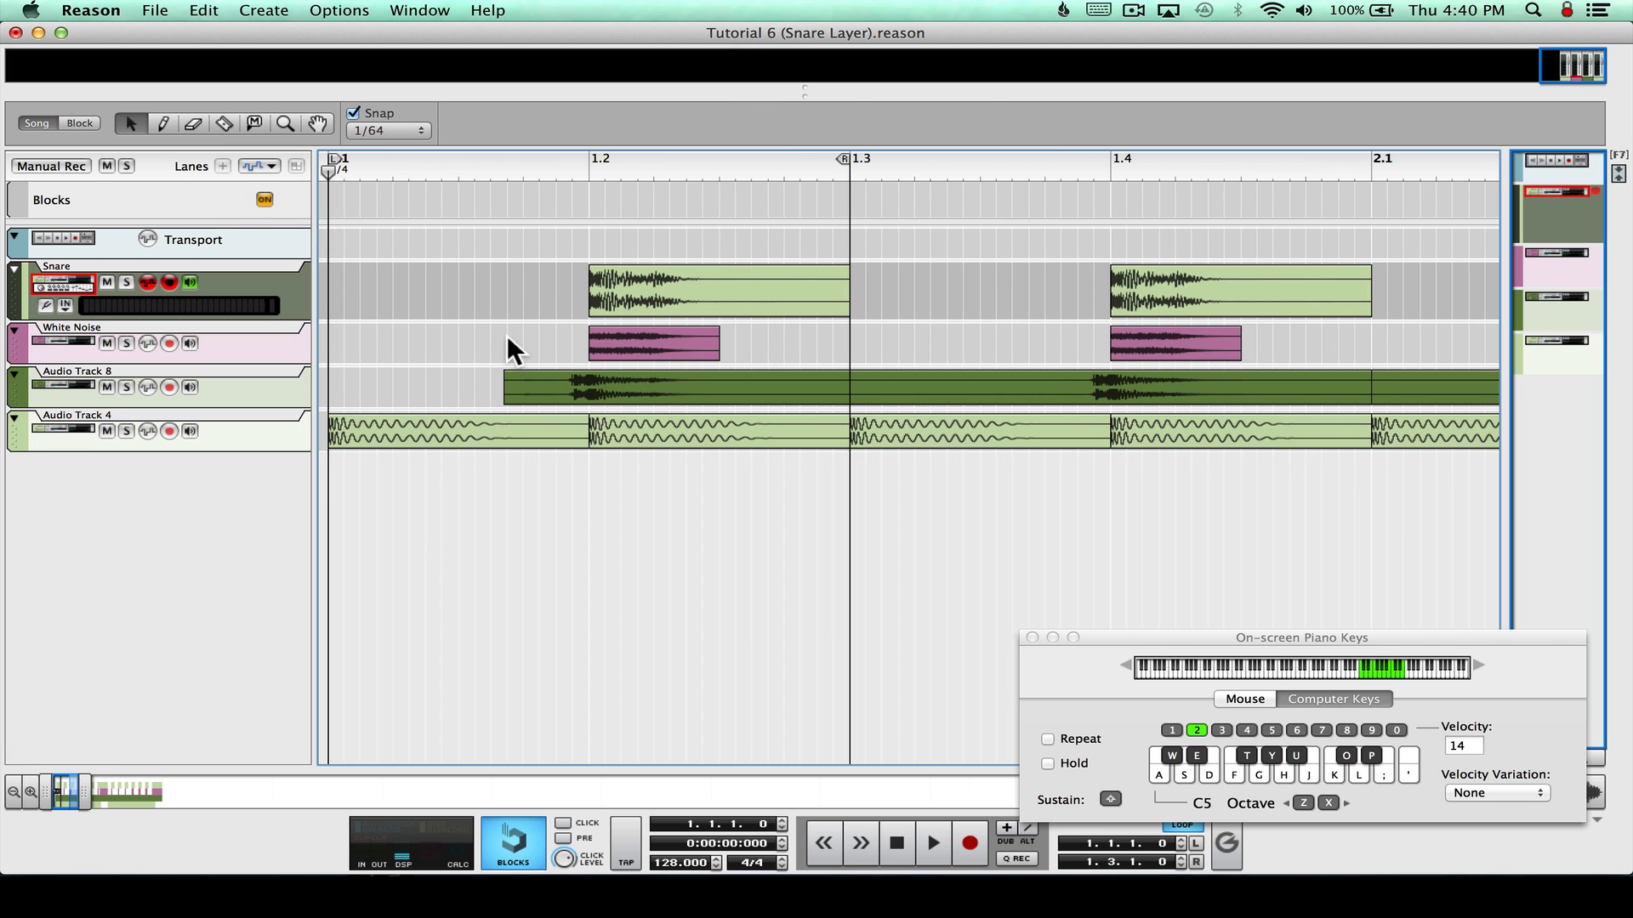
left_click(223, 123)
left_click(850, 383)
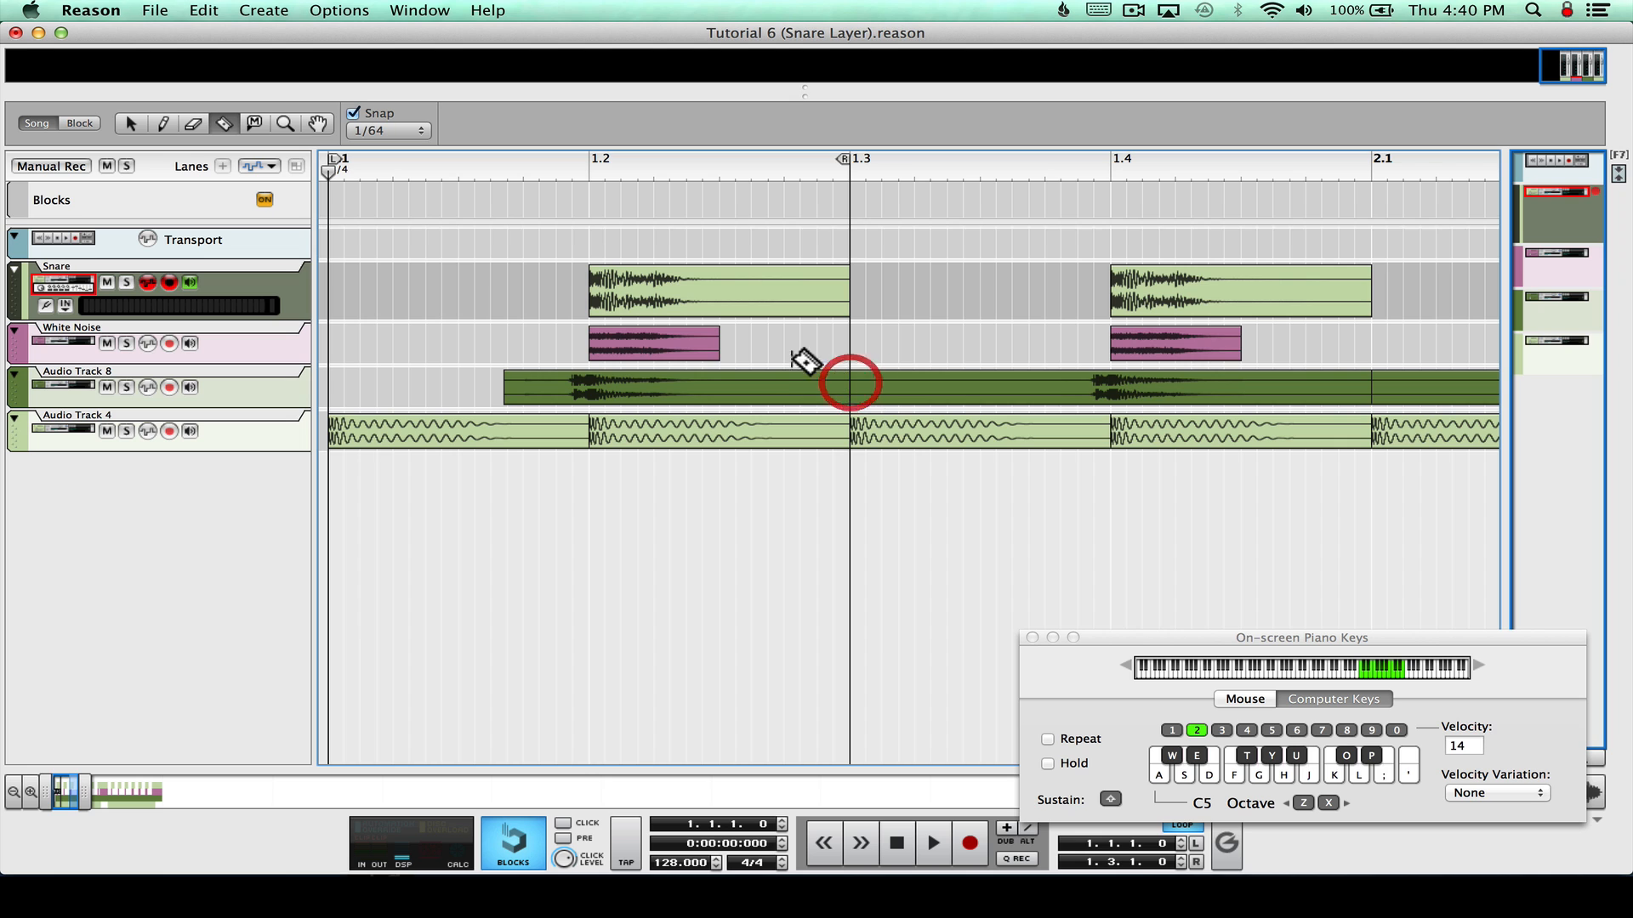
left_click(130, 124)
left_click(580, 387)
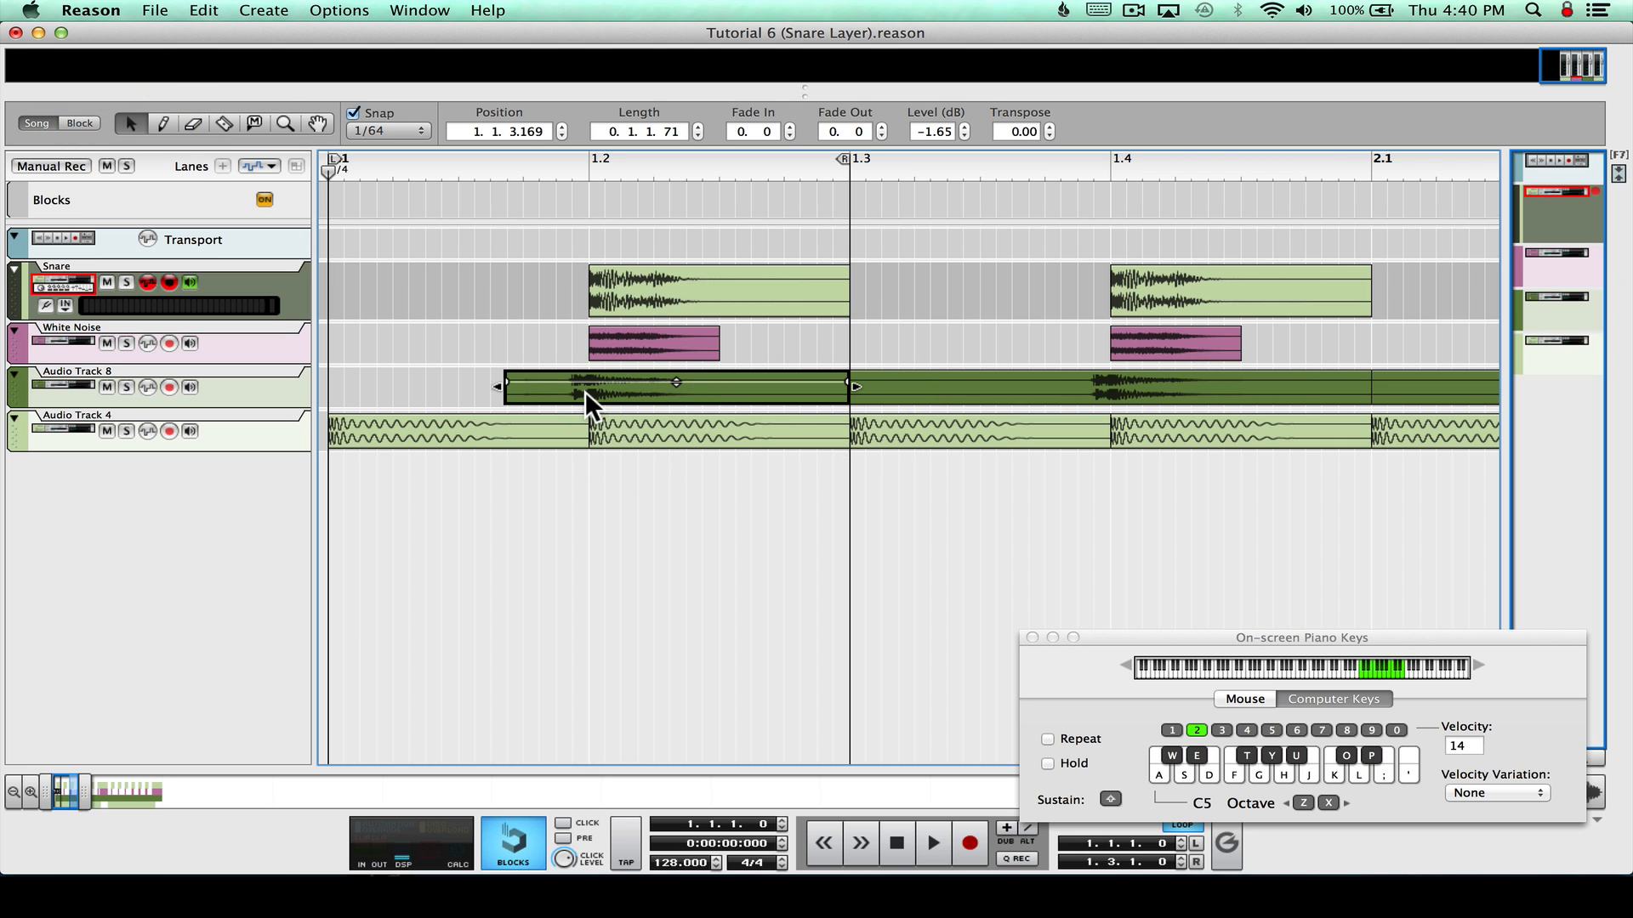
Place the playhead at the onset of the first hit in Audio Track 8, at 1.1.4.180, and examine its offset from beat 1.2 up close
left_click_drag(577, 158, 585, 158)
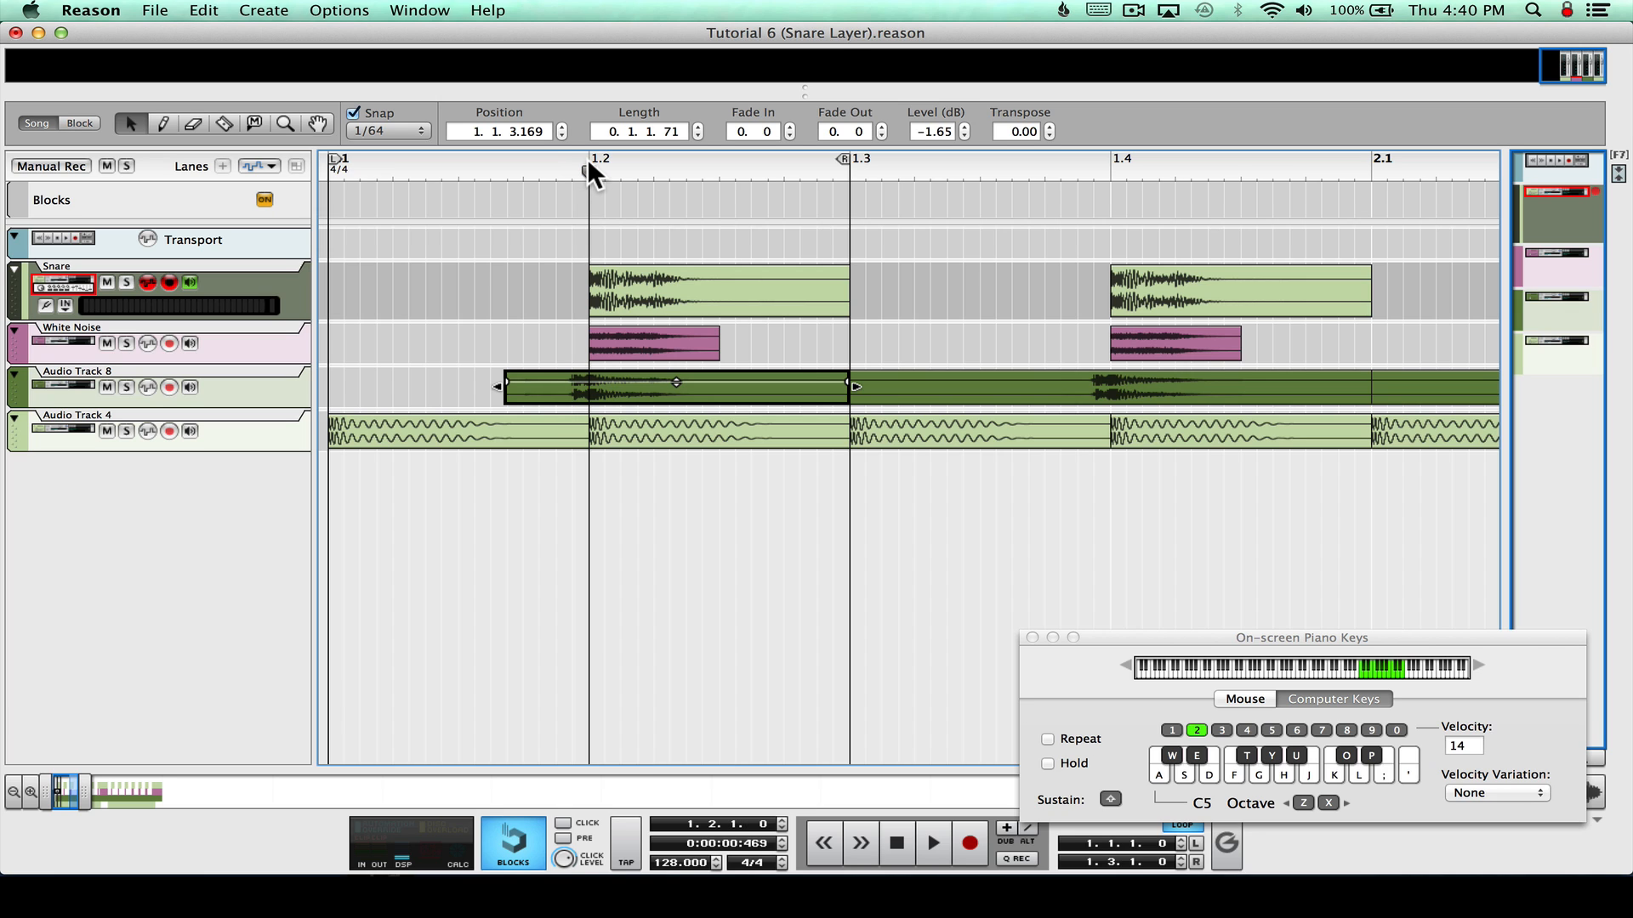
left_click_drag(588, 162, 565, 167)
left_click(29, 791)
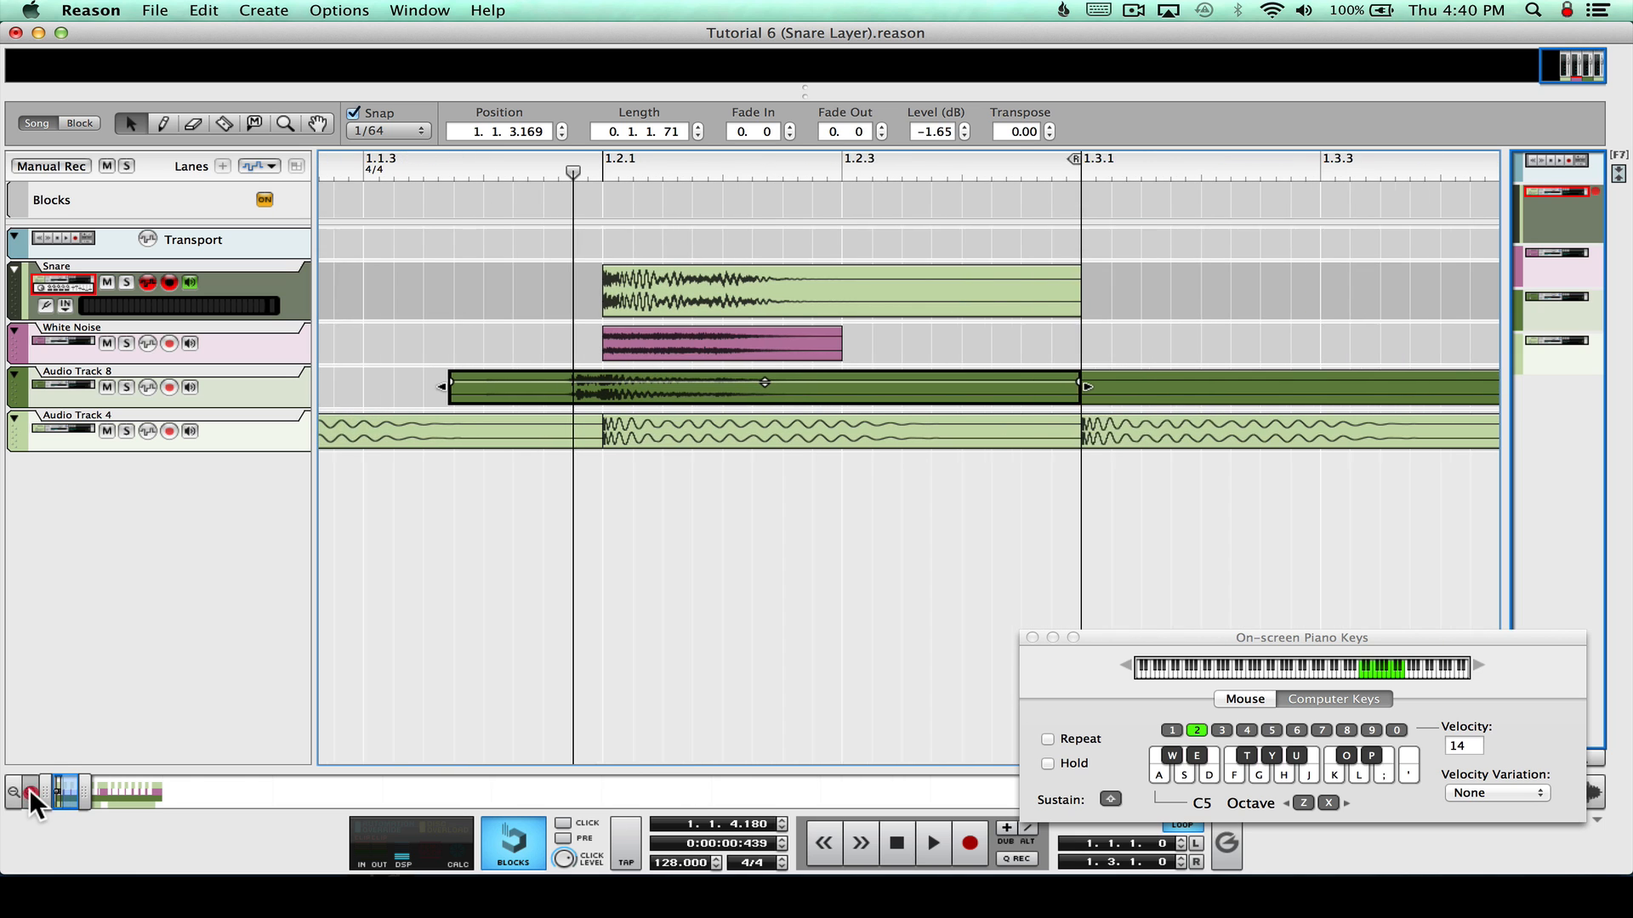
left_click(30, 790)
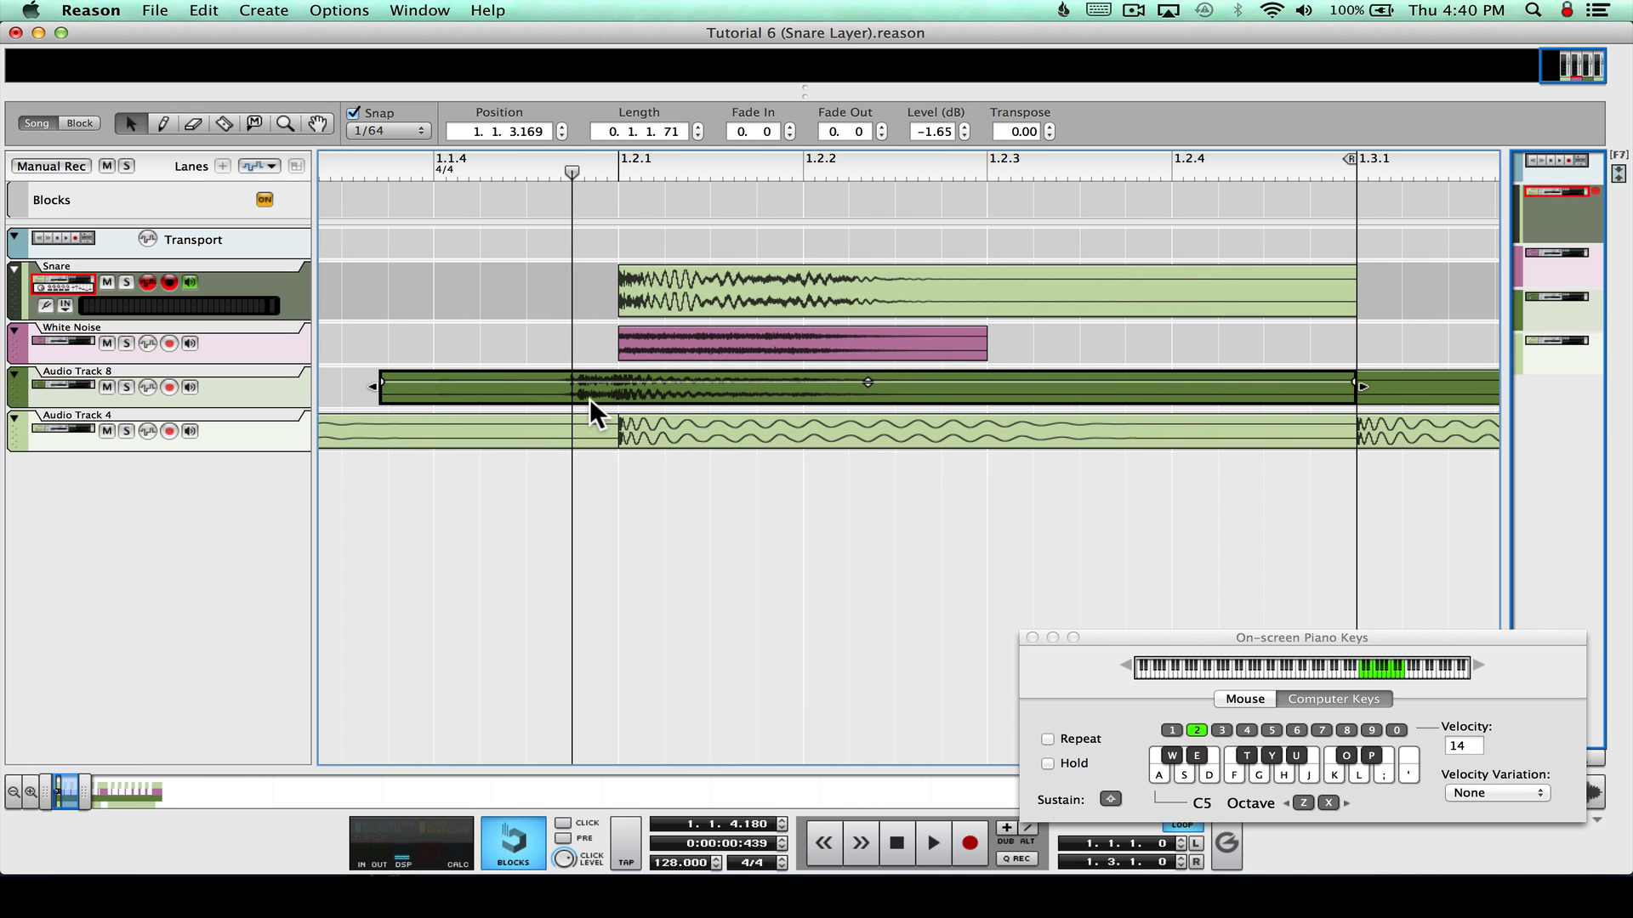
Trim the start of the first Audio Track 8 clip to 1.2.1, and place the playhead there
left_click(665, 537)
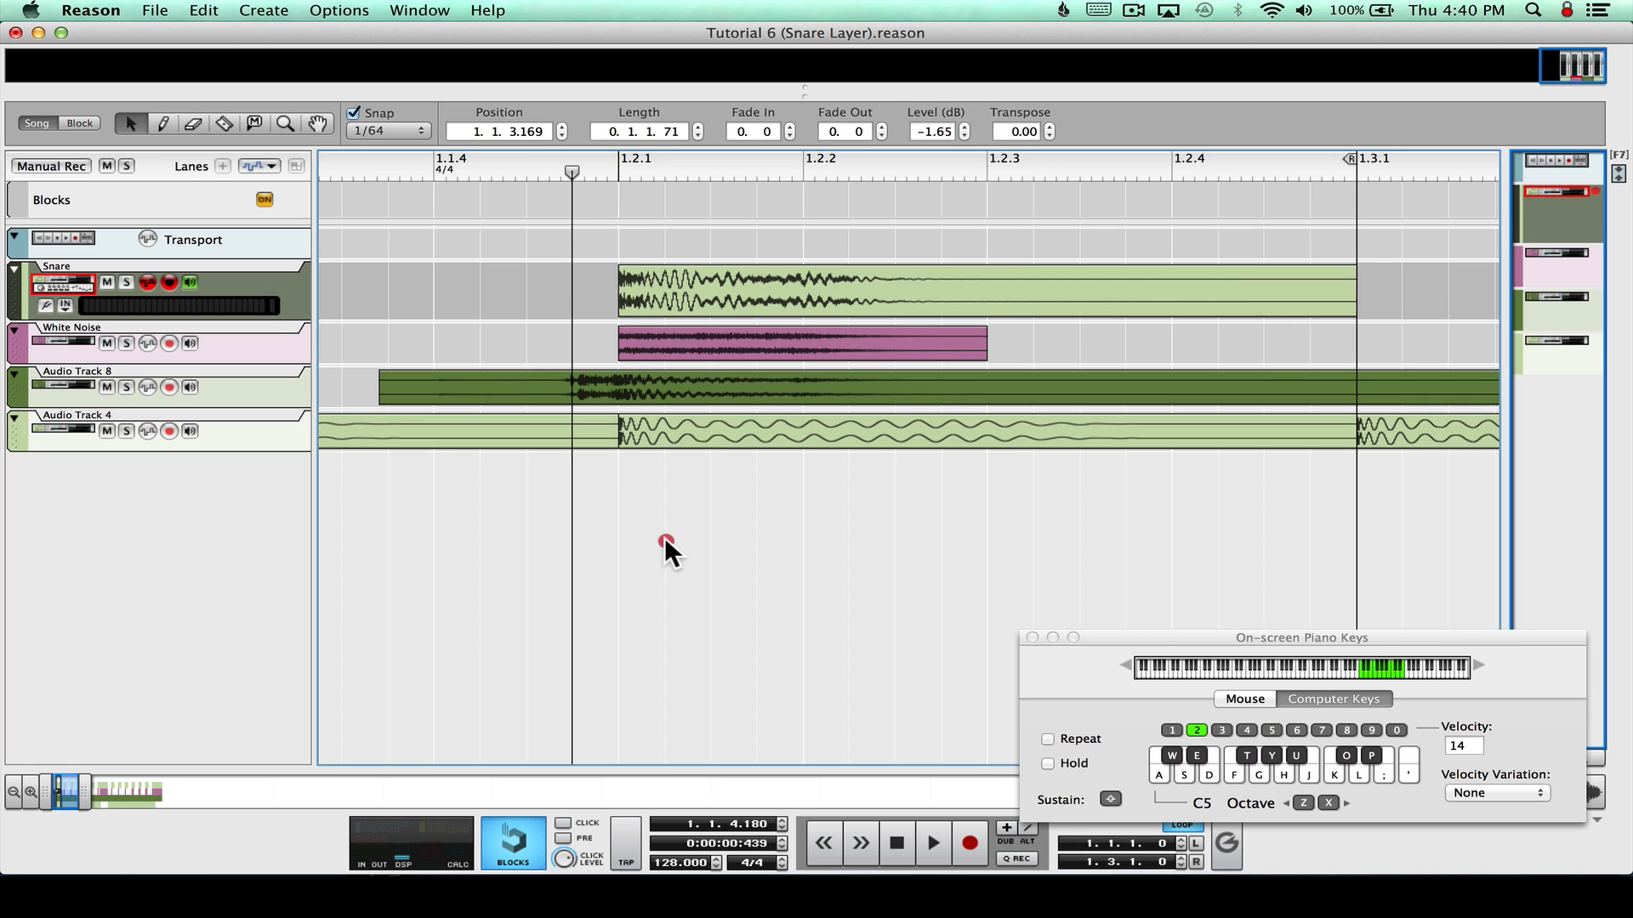
left_click(522, 397)
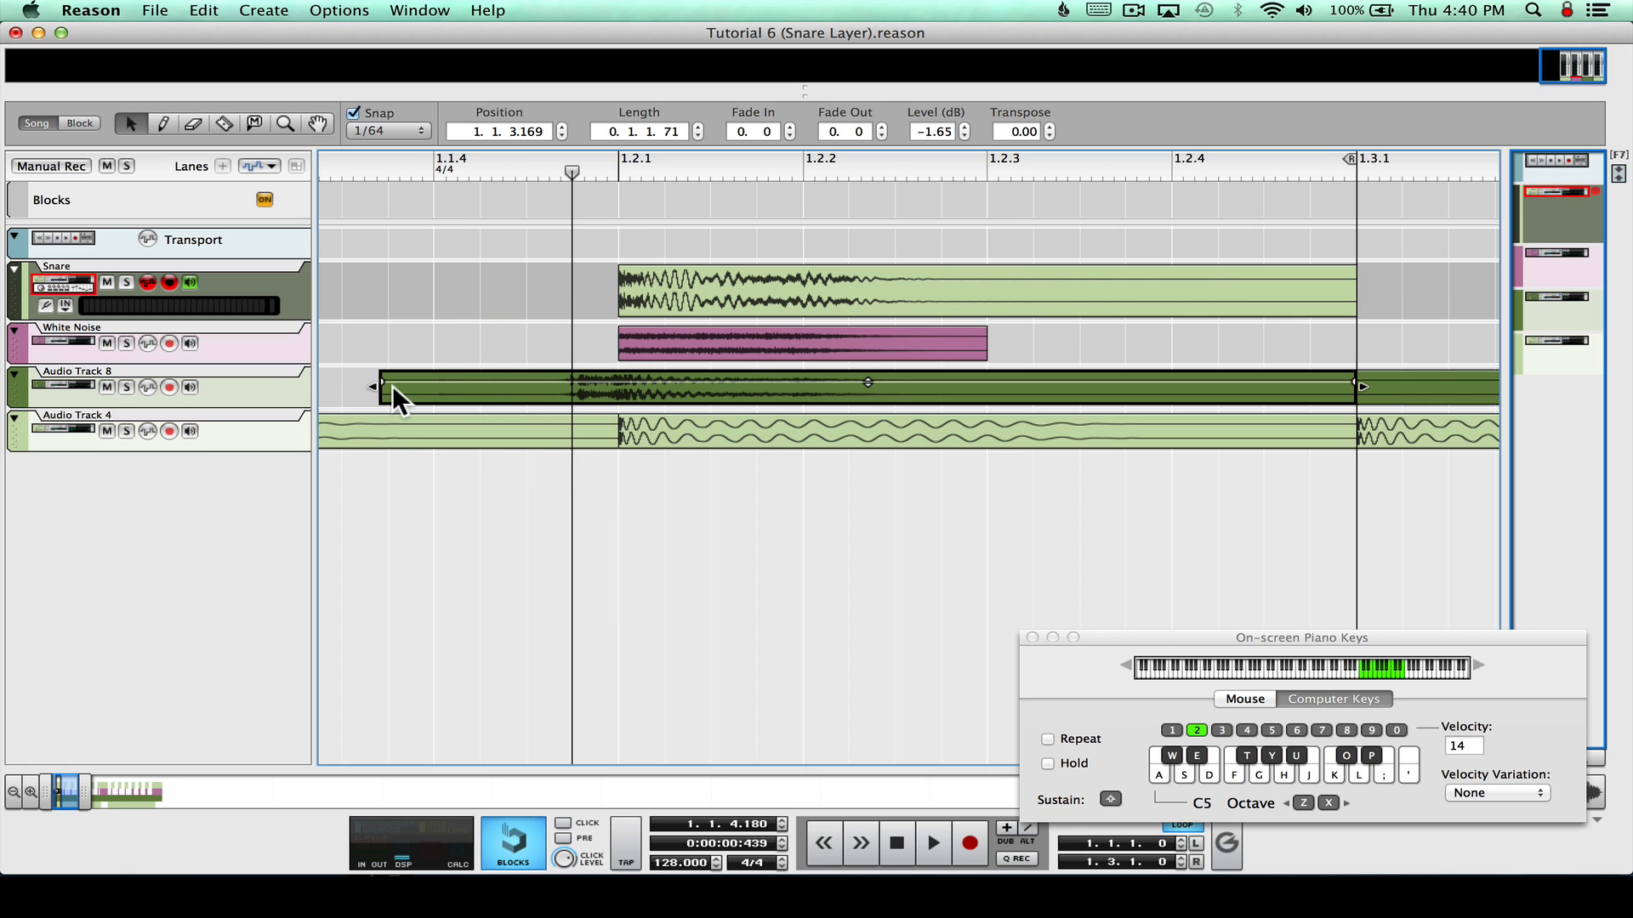
left_click_drag(371, 388, 623, 387)
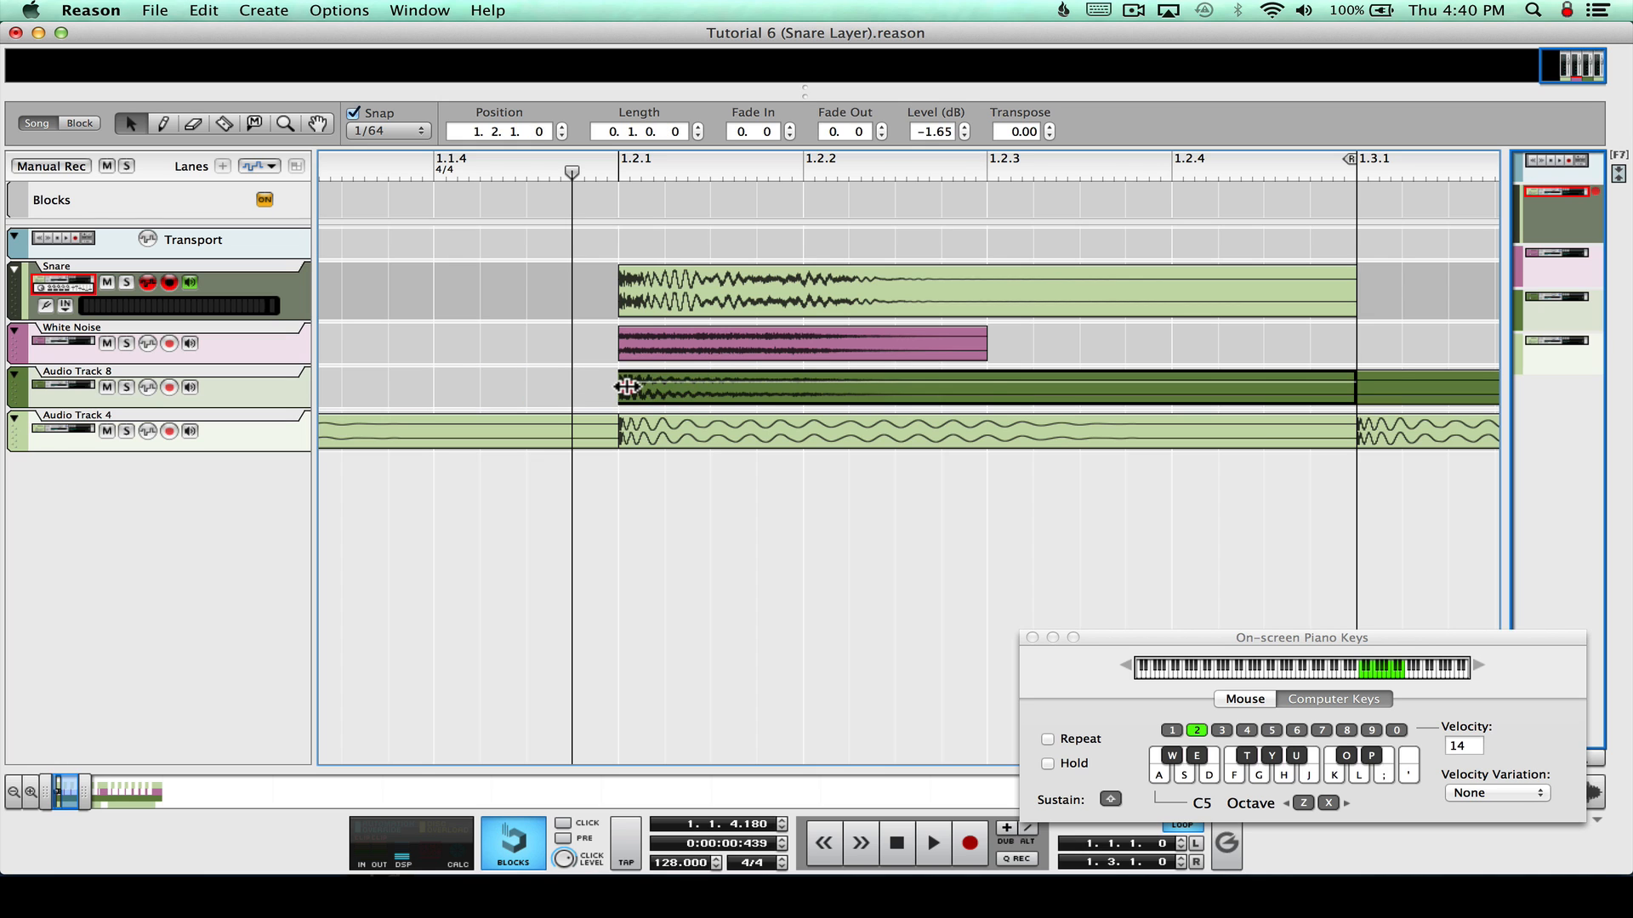
left_click(767, 561)
left_click(620, 158)
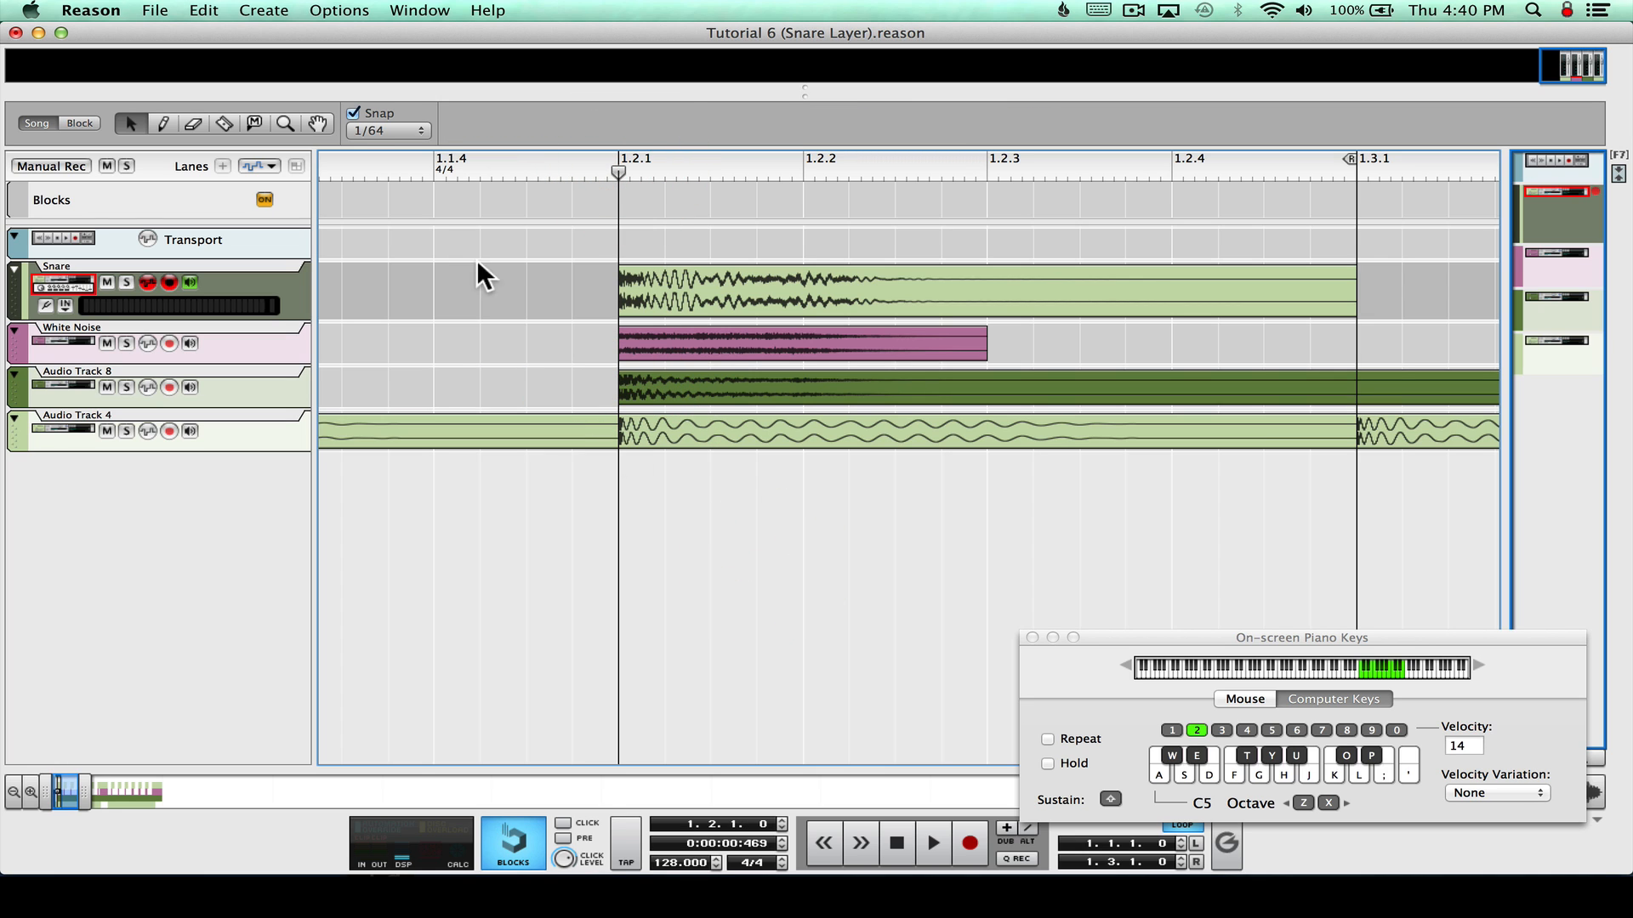
Turn off snap, move the trimmed Audio Track 8 clip slightly earlier to 1.1.4.213, and play the loop from the song start
left_click(353, 114)
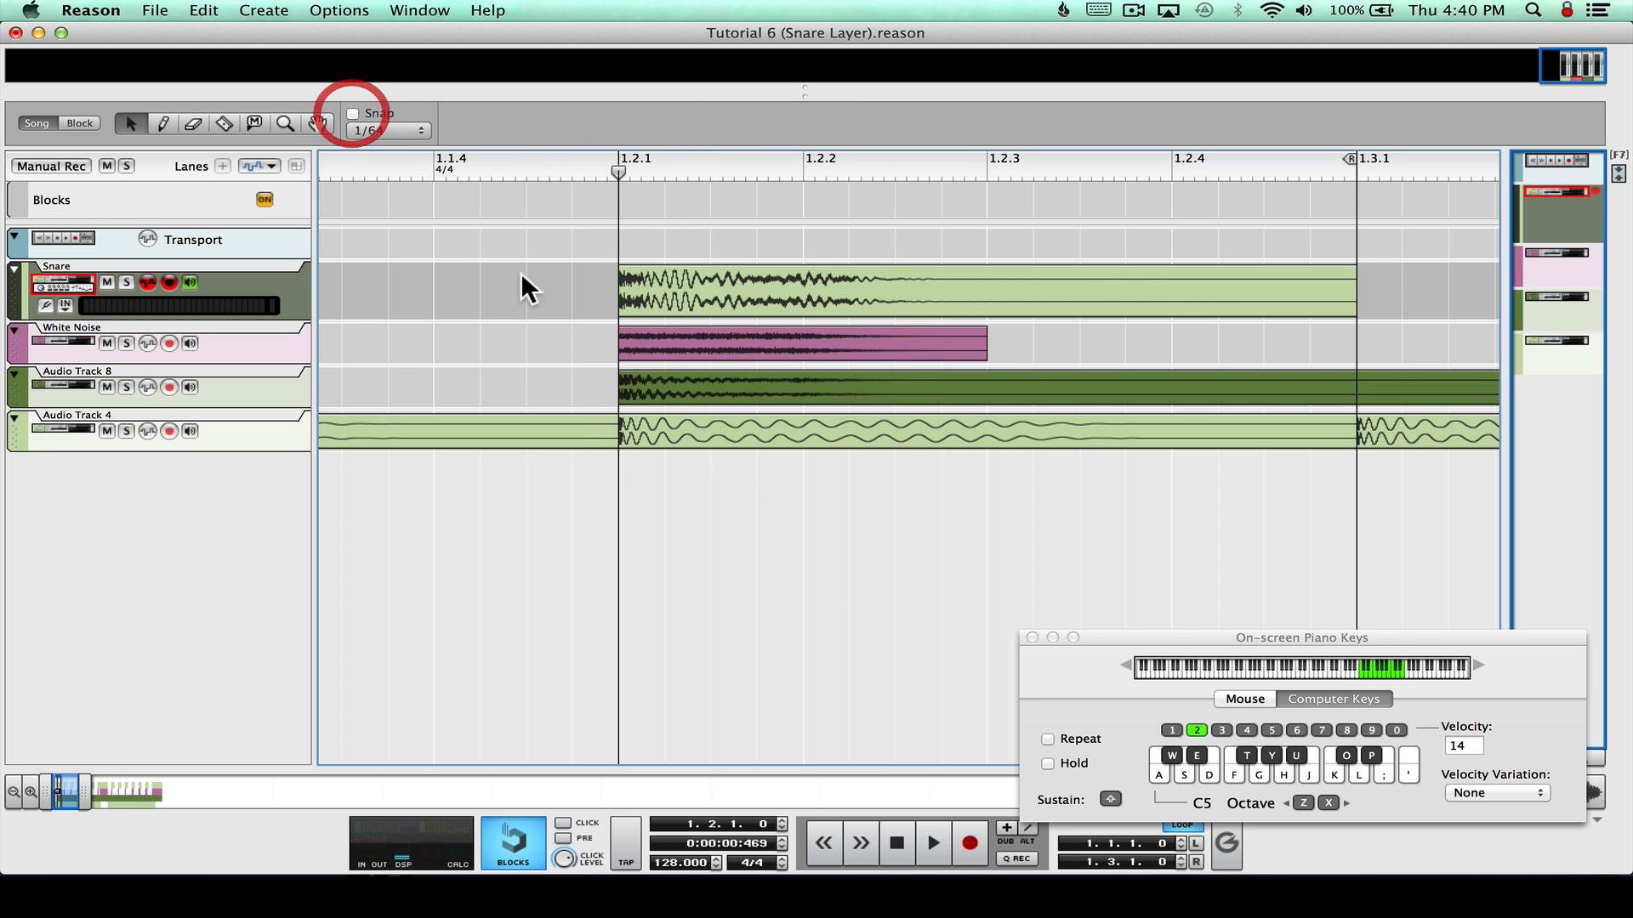
left_click(662, 394)
left_click_drag(657, 394, 643, 394)
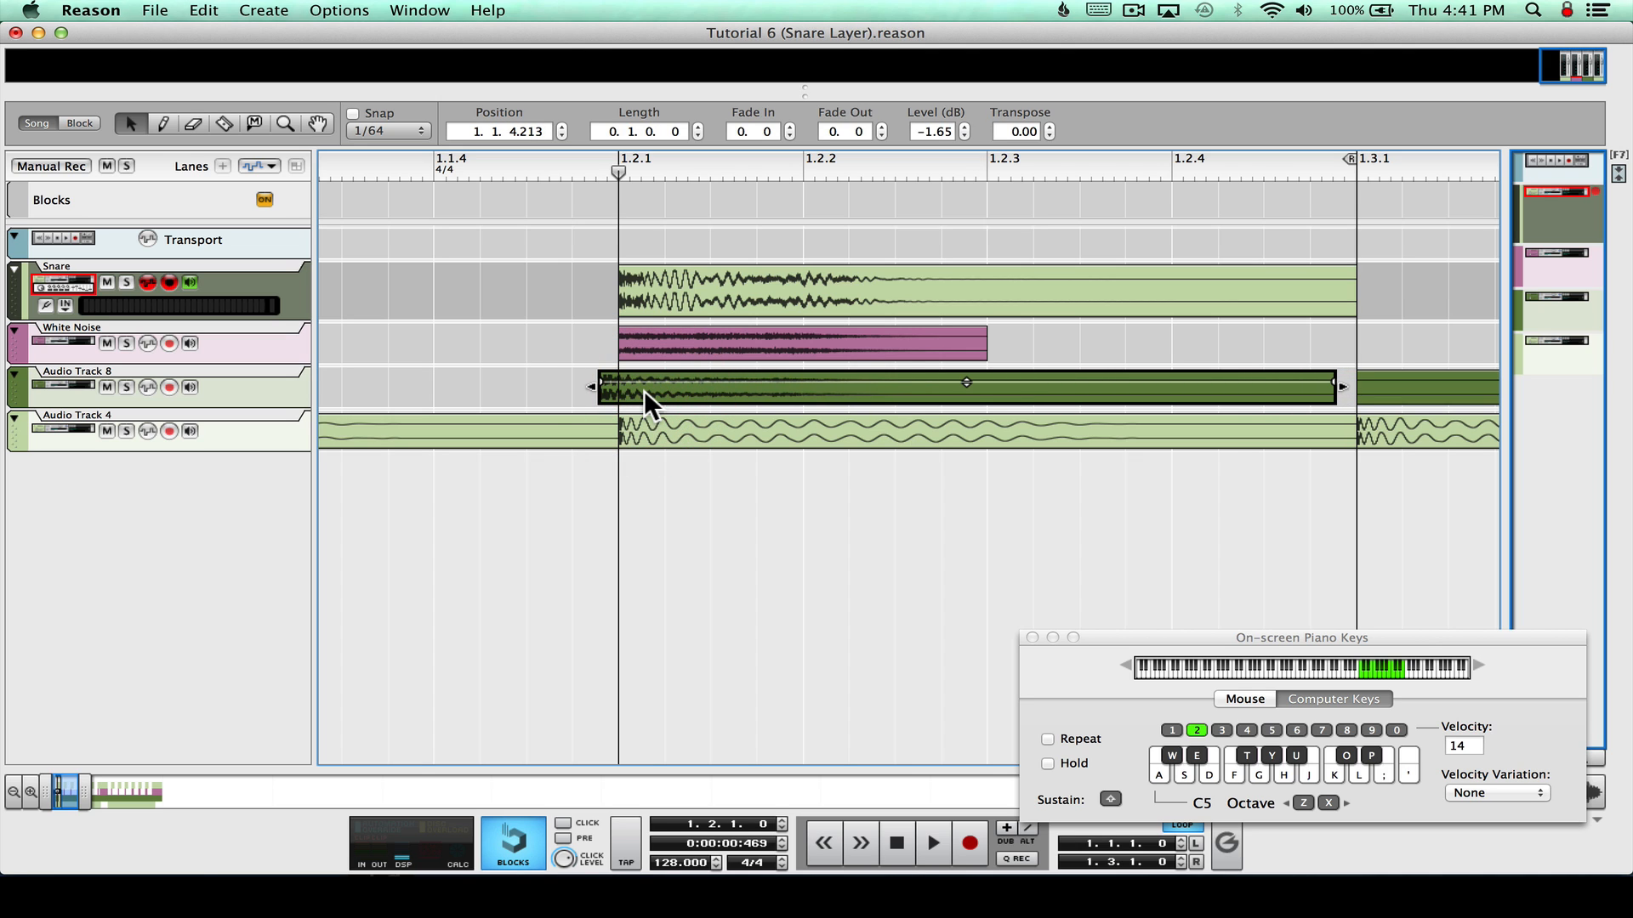
left_click_drag(567, 157, 7, 162)
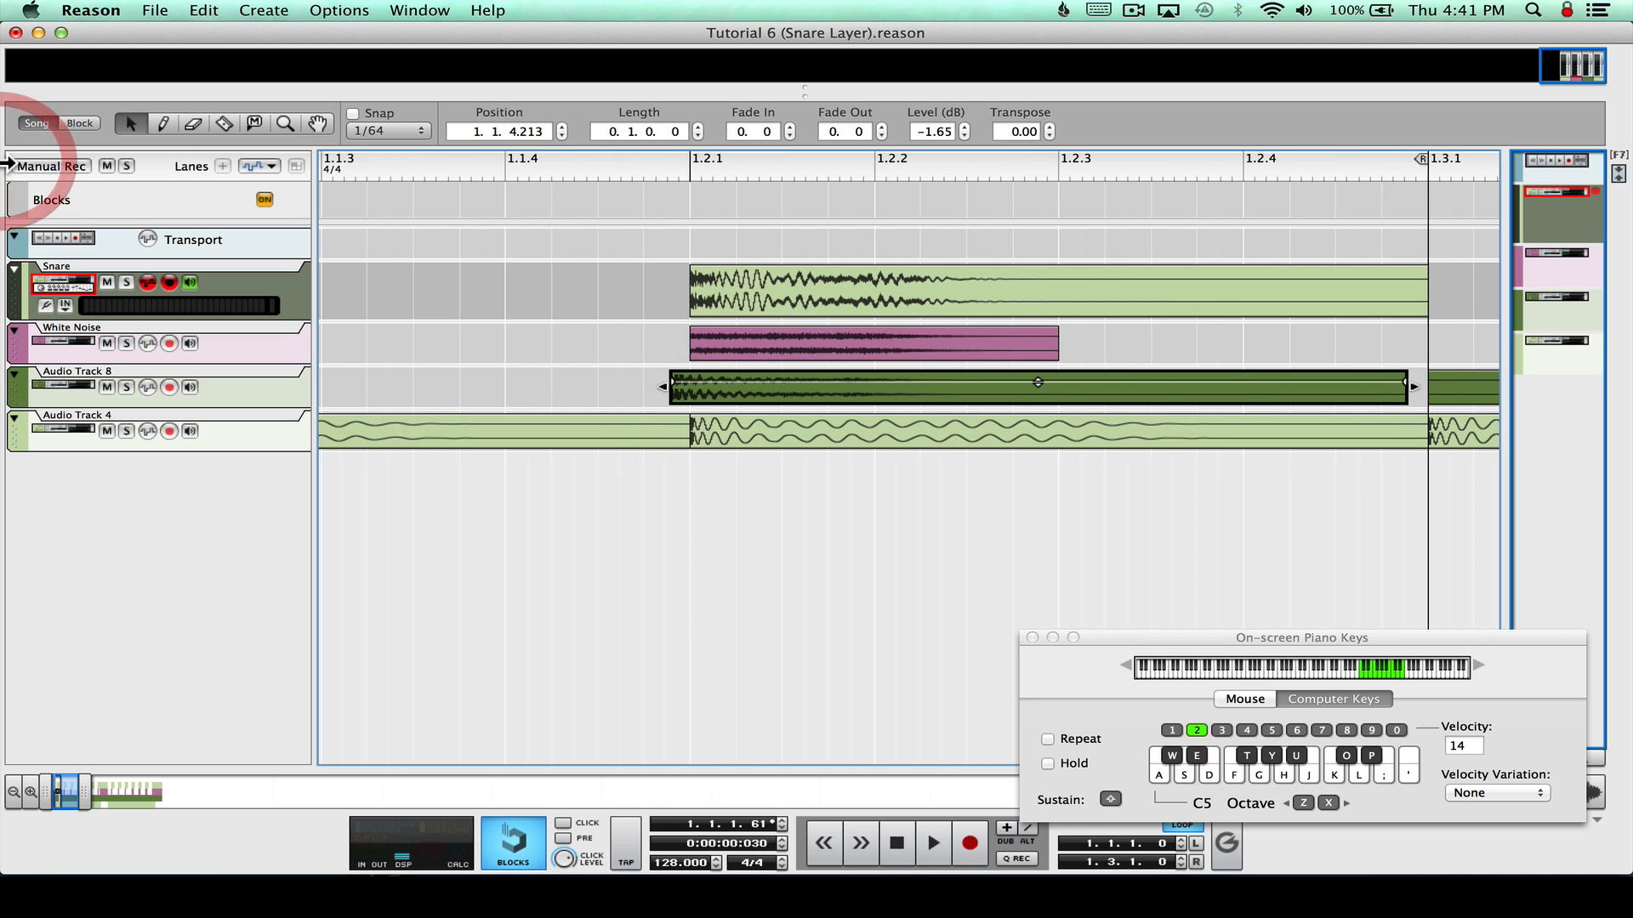
key("space")
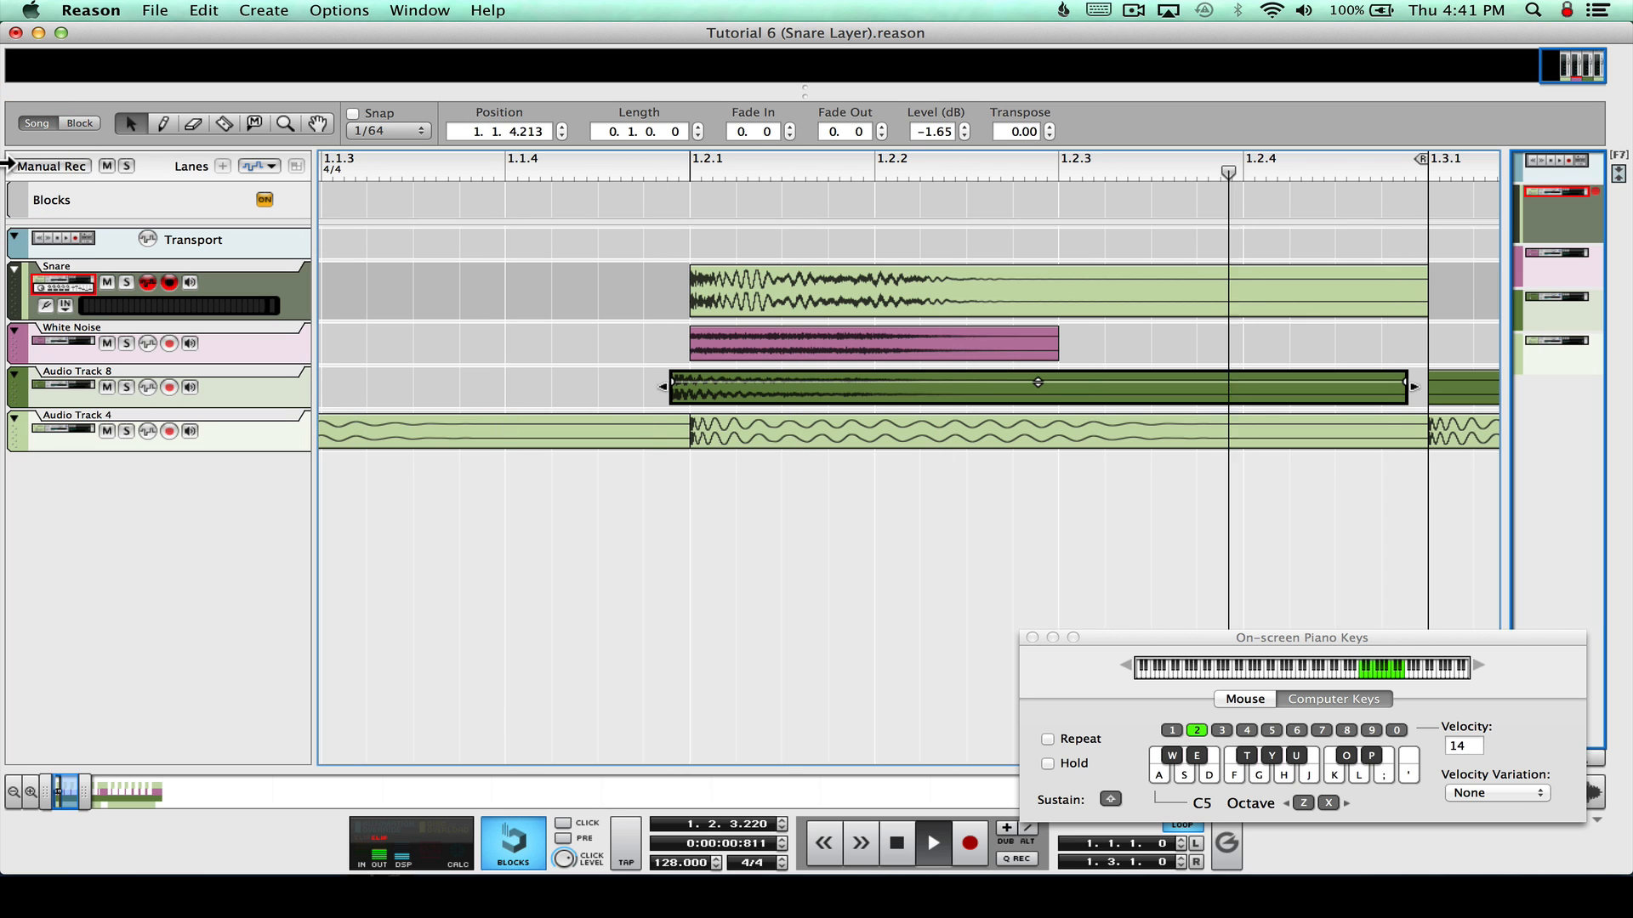
Stop playback and undo the move and the start trim of the first Audio Track 8 clip
key("space")
key("super+z")
key("super+z")
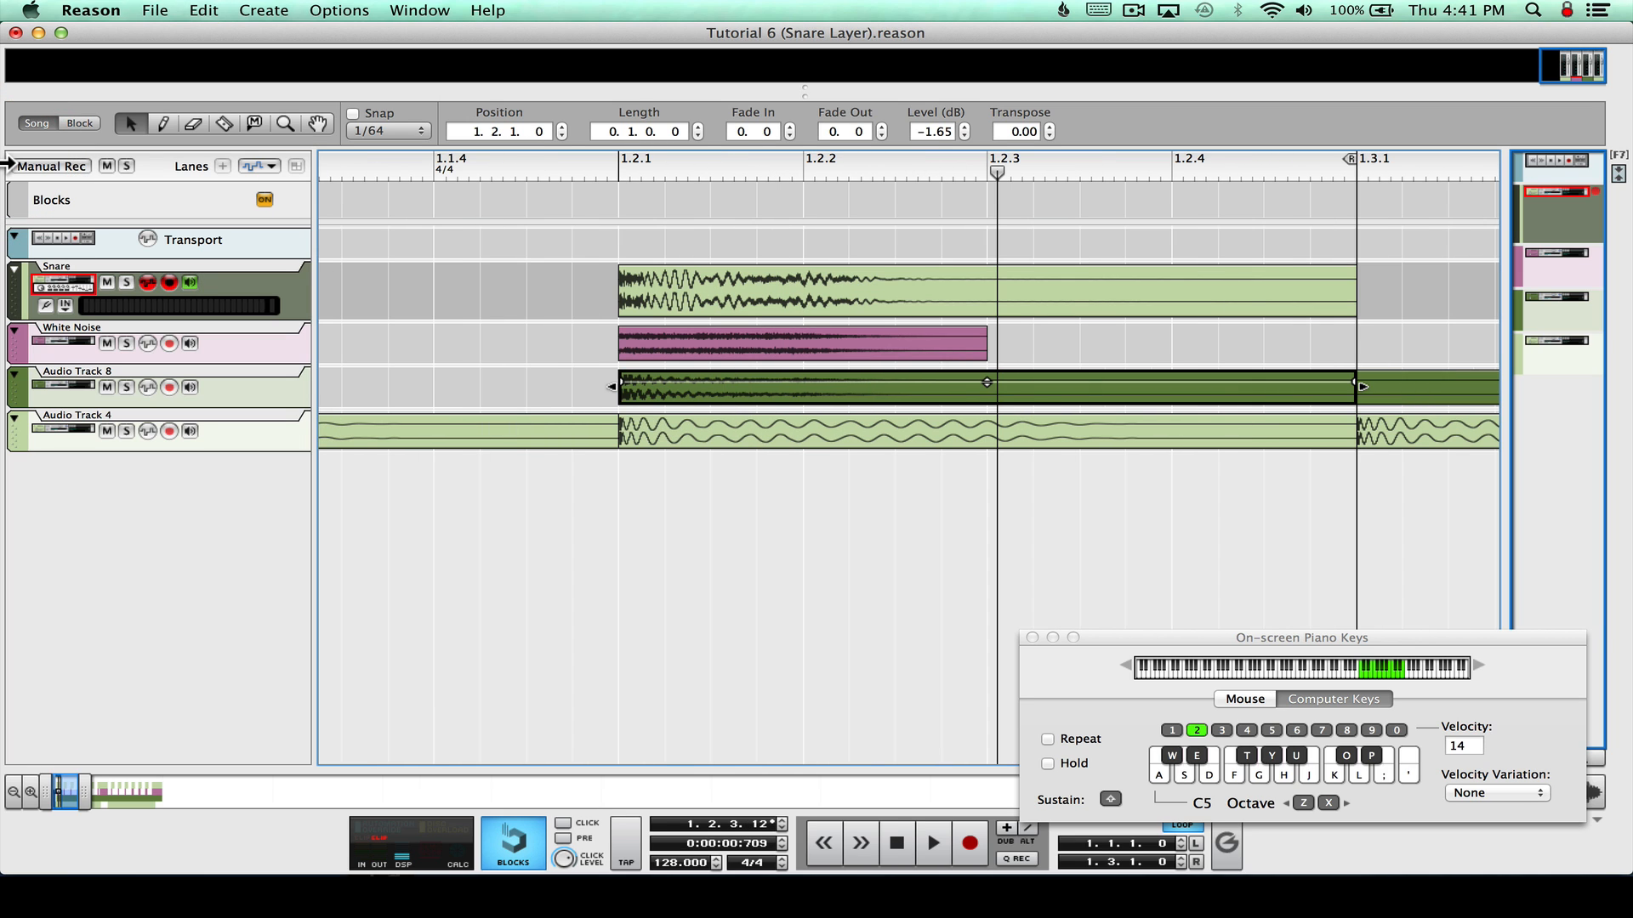
Solo Audio Track 8 and play the loop from the song start
left_click_drag(514, 157, 10, 162)
left_click(126, 387)
key("space")
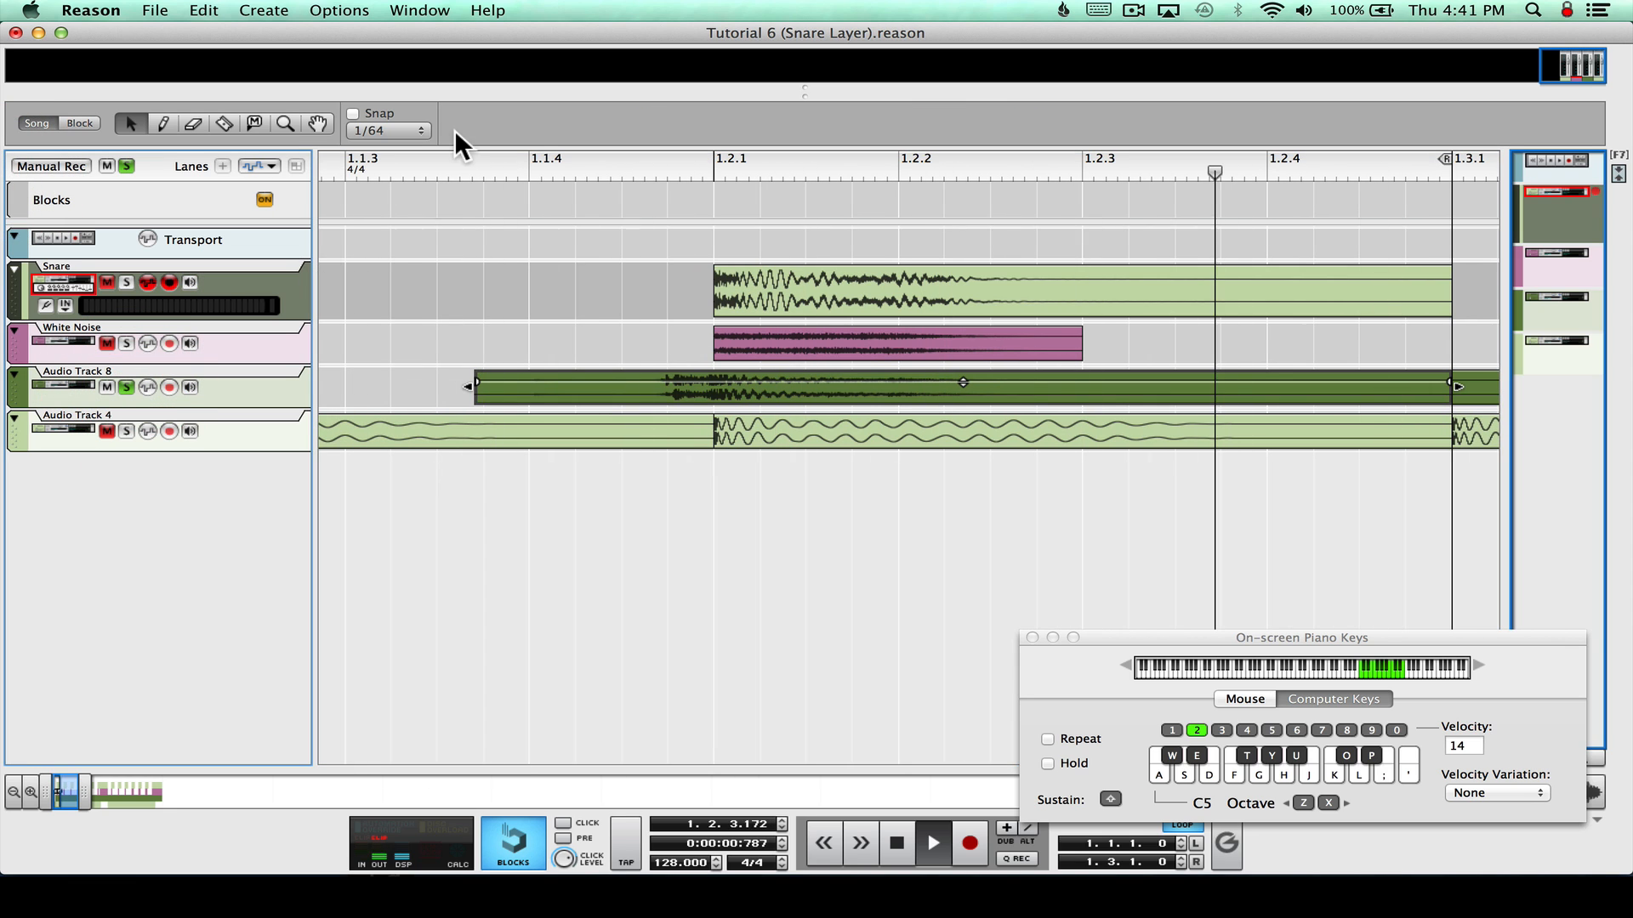
Stop playback, show the rack and examine the Attack and Sustain settings of the EnvShaper on Audio Track 8
key("space")
left_click(420, 10)
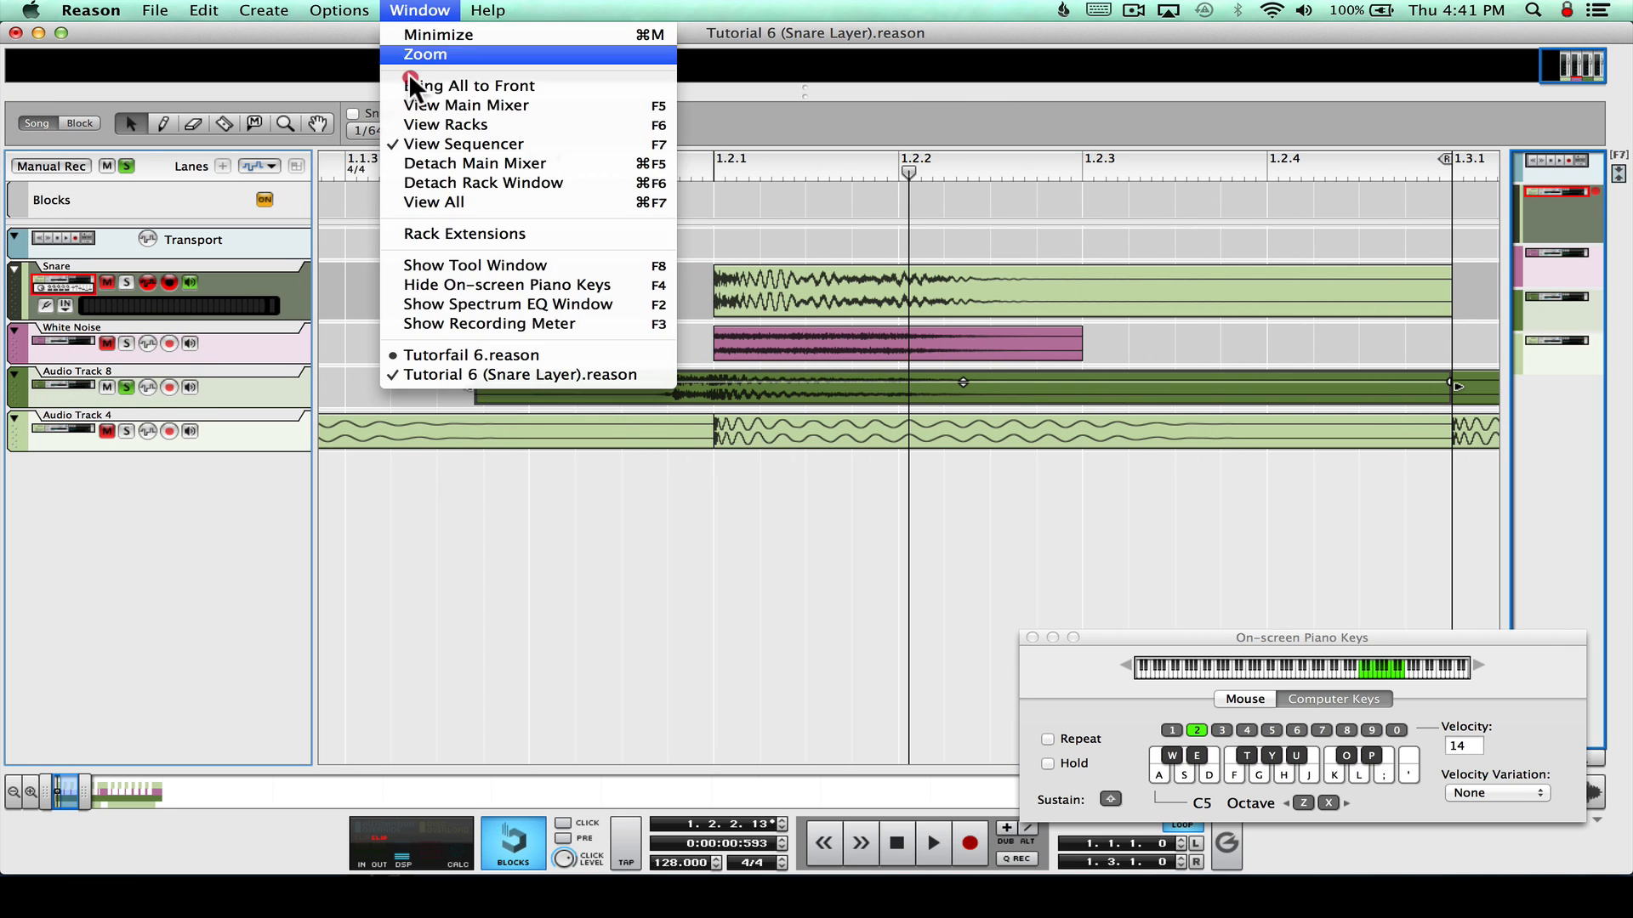
left_click(420, 121)
scroll(505, 444, "down", 3)
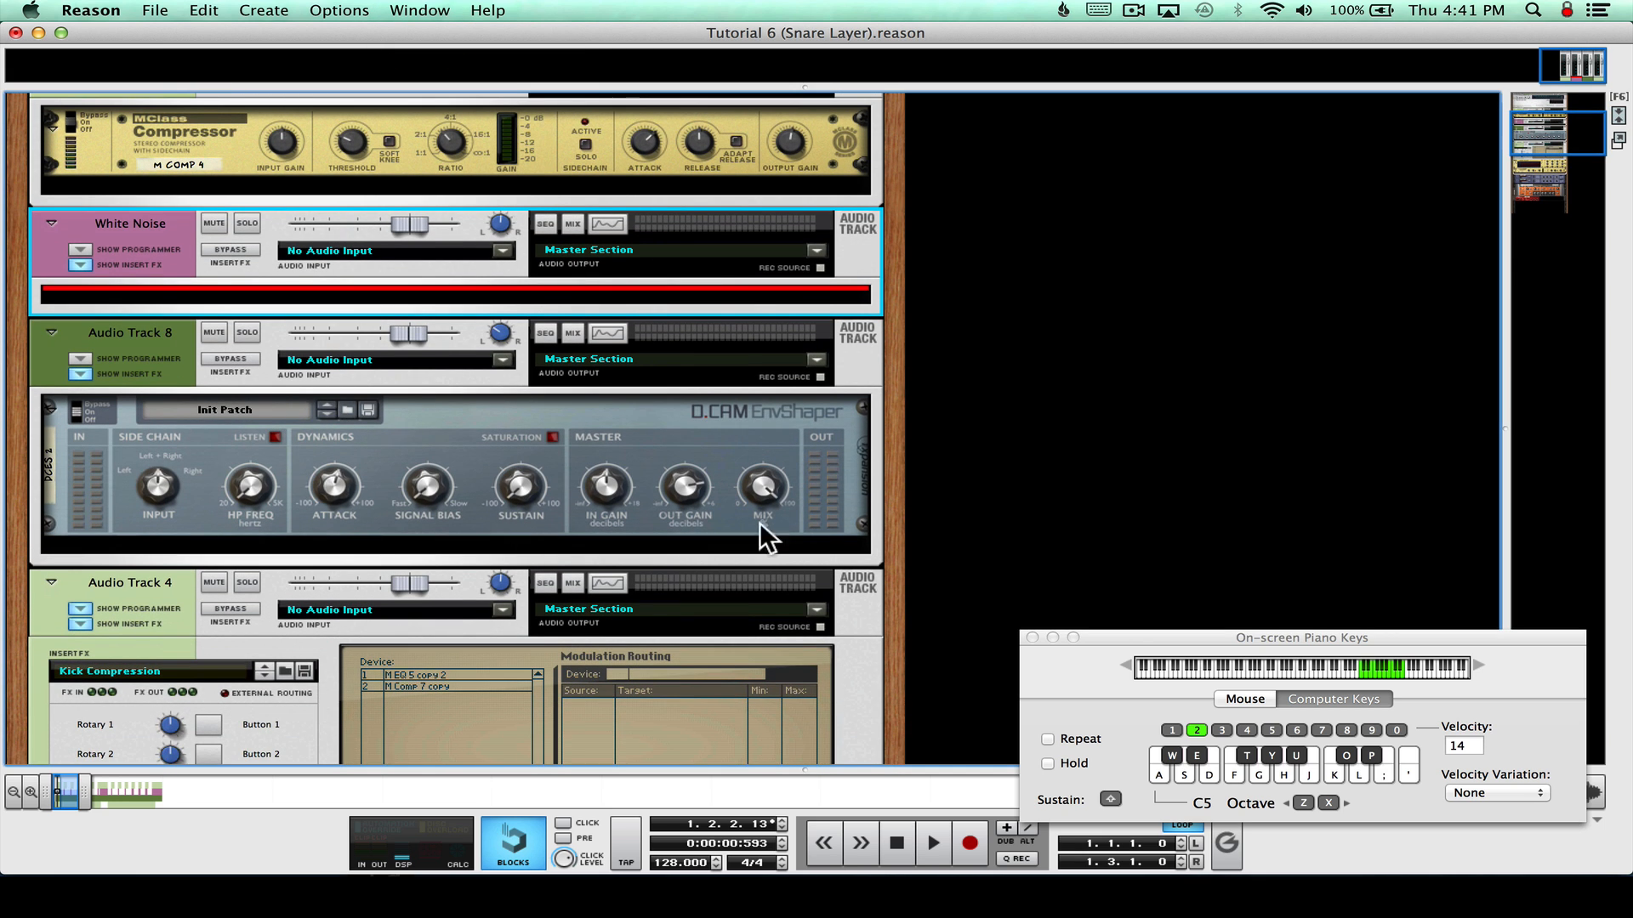
left_click(801, 472)
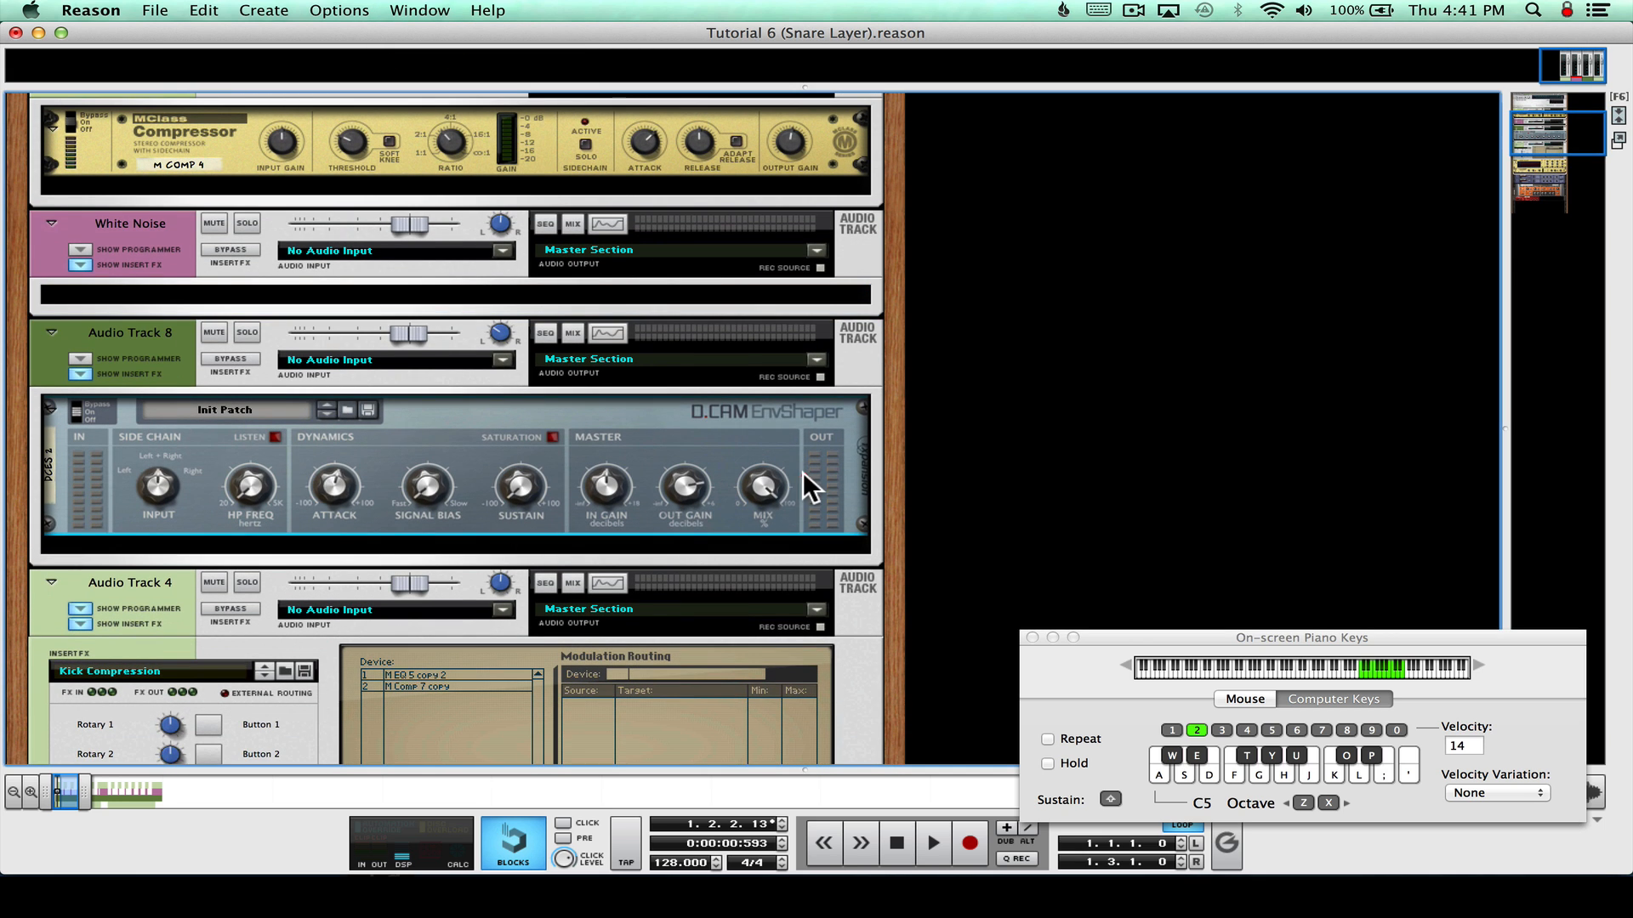
left_click(768, 426)
left_click(520, 483)
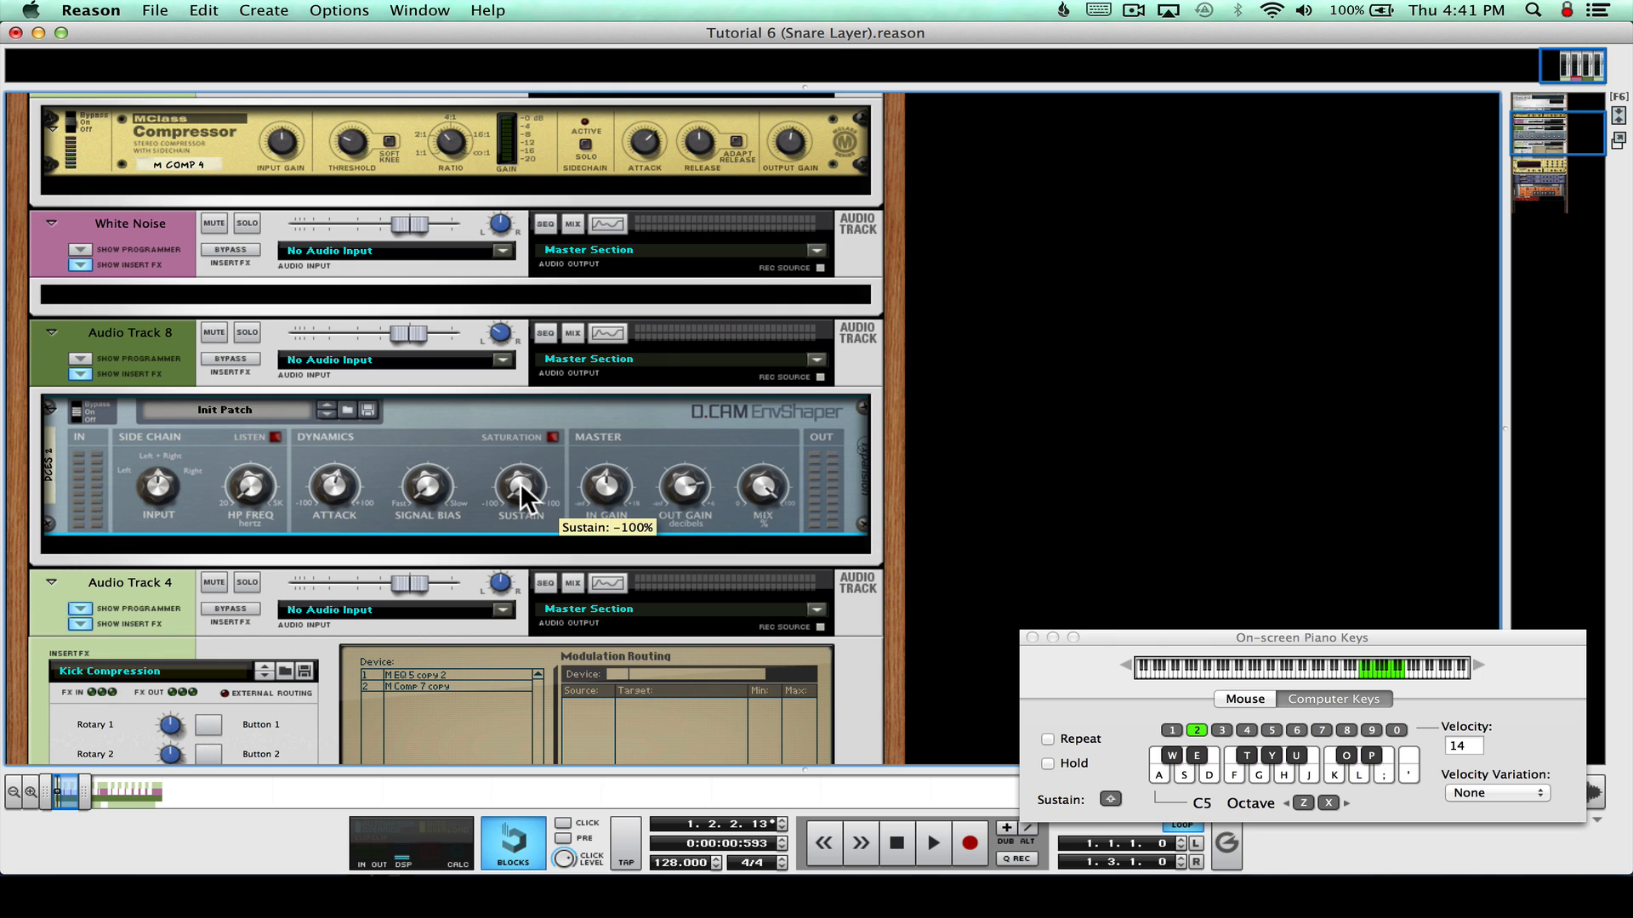
left_click(337, 481)
left_click(519, 493)
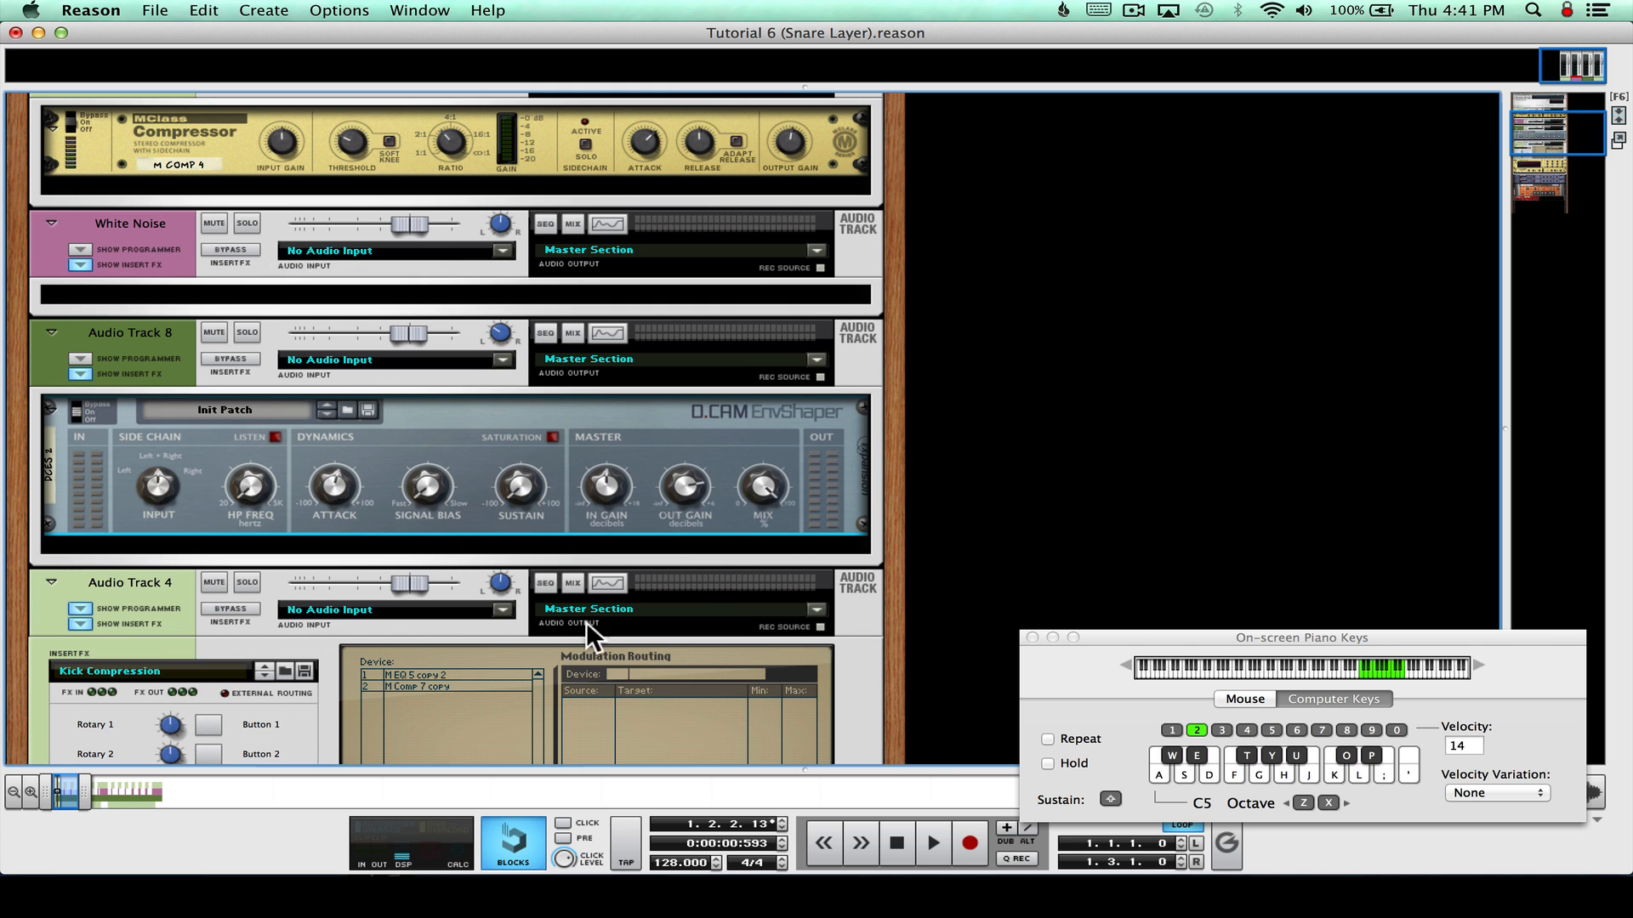
Play Audio Track 8 soloed from the song start, toggle its EnvShaper to compare the sound, and unsolo the track
left_click(896, 842)
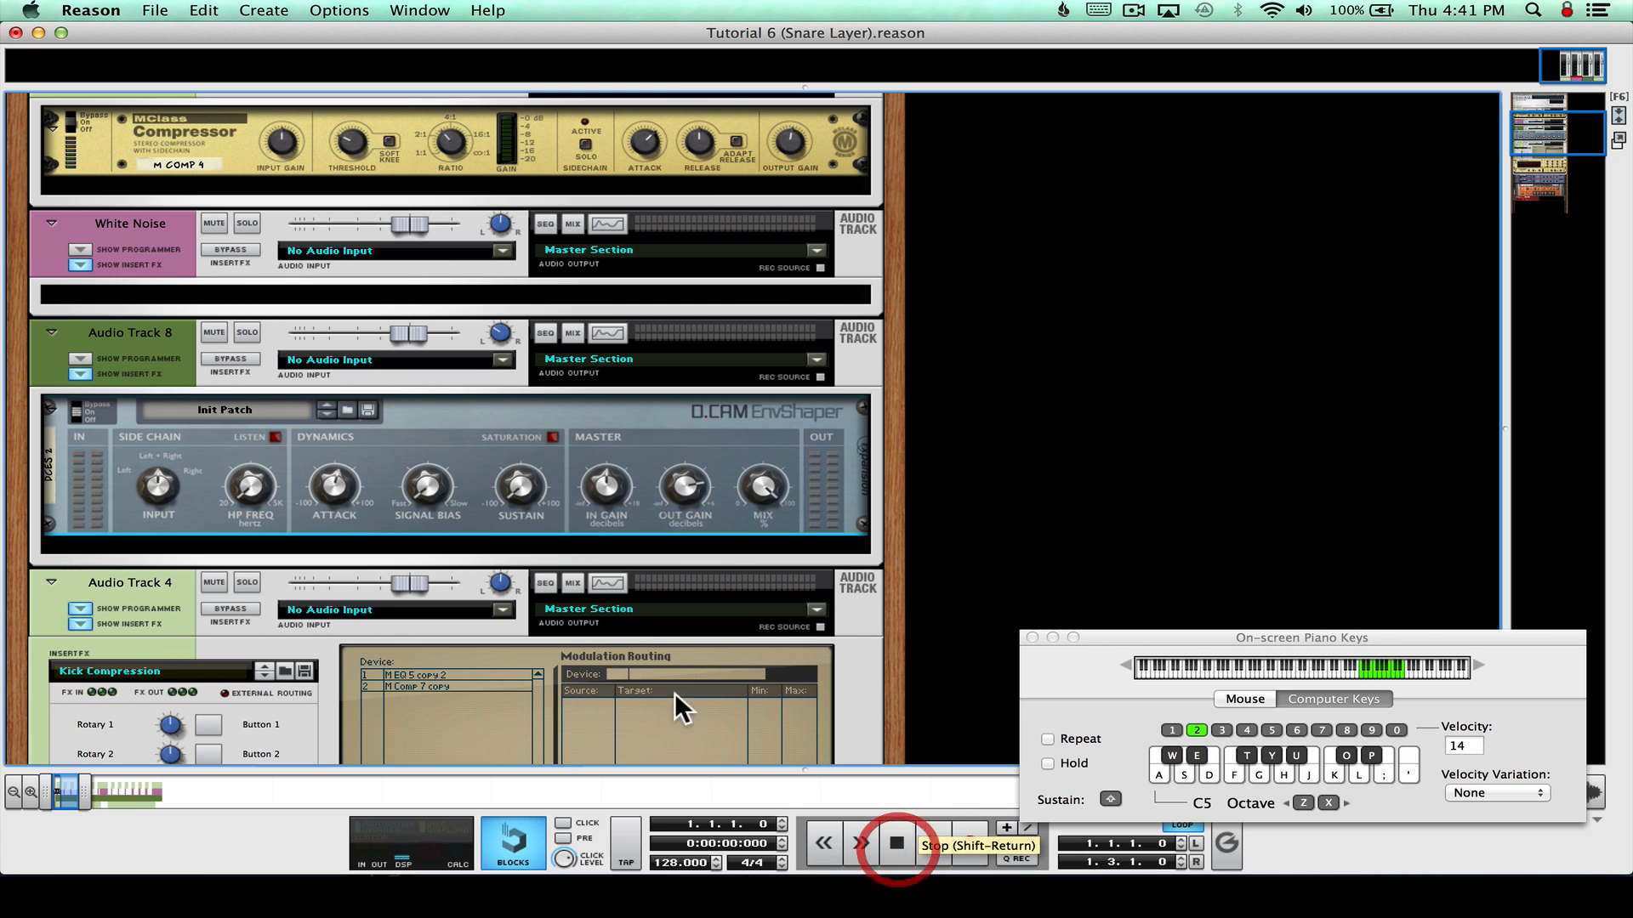
left_click(247, 331)
key("space")
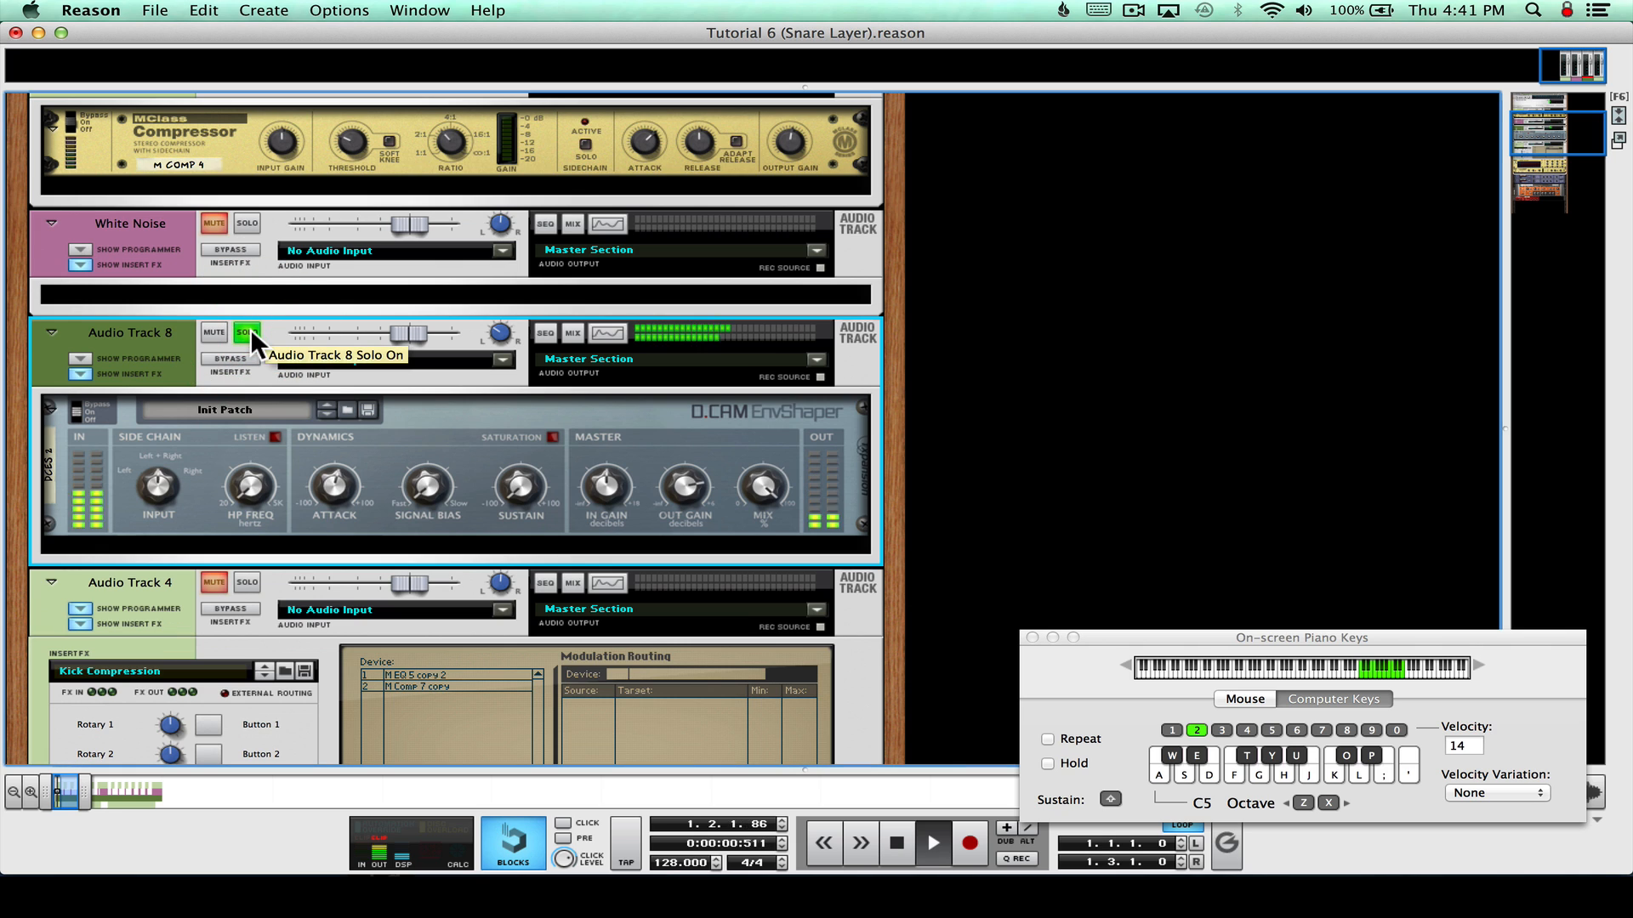
left_click(76, 408)
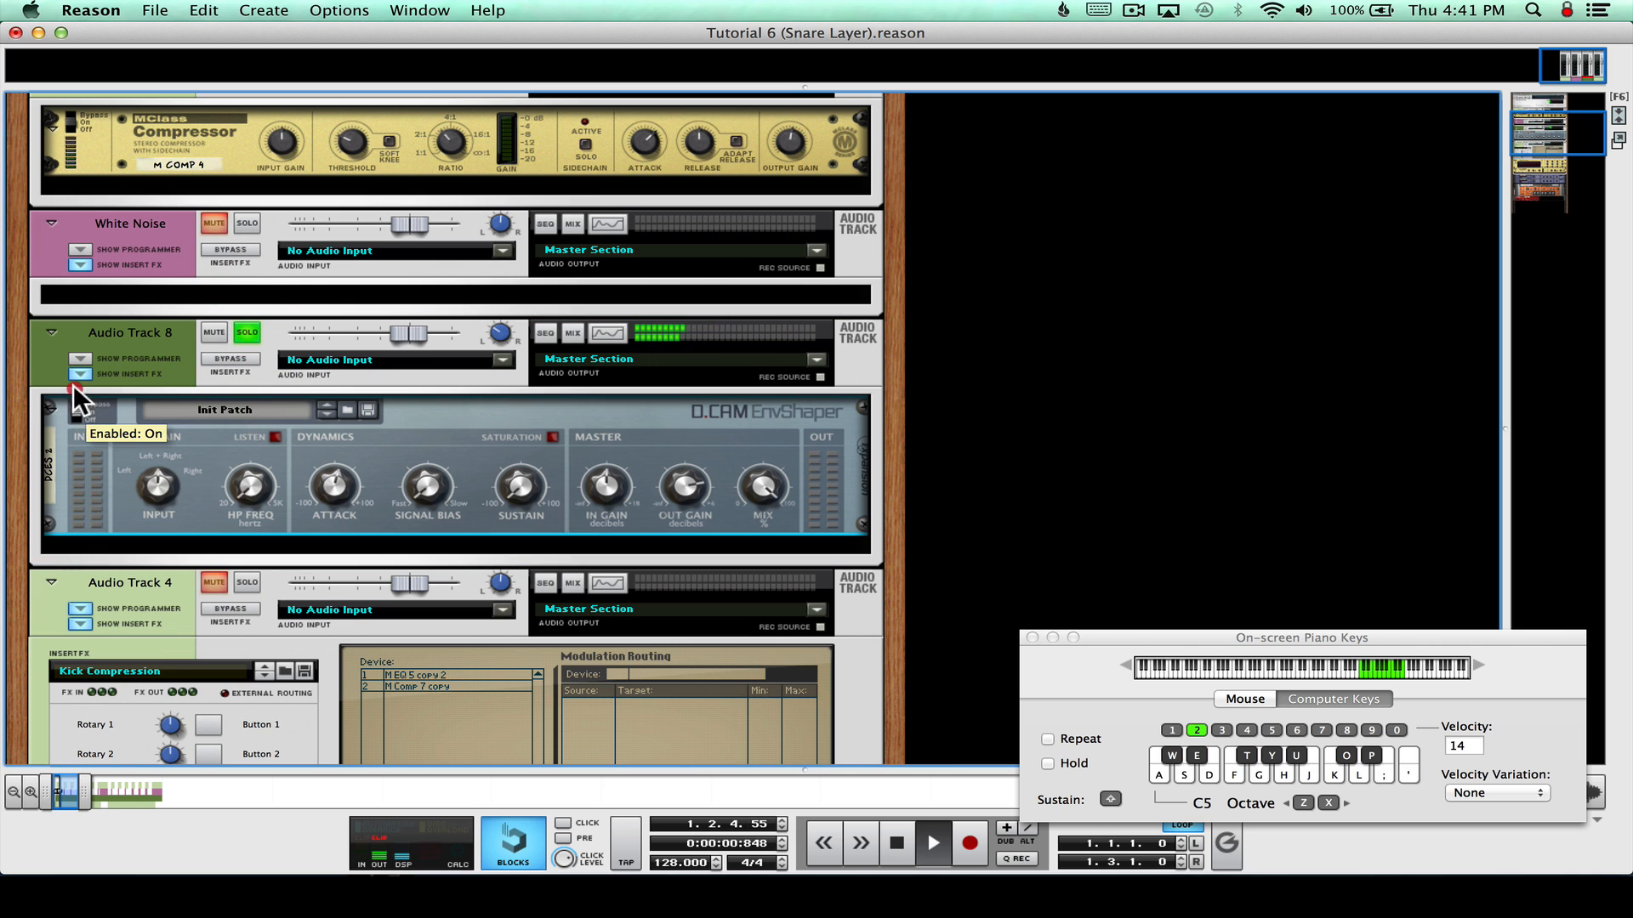
left_click(77, 408)
key("space")
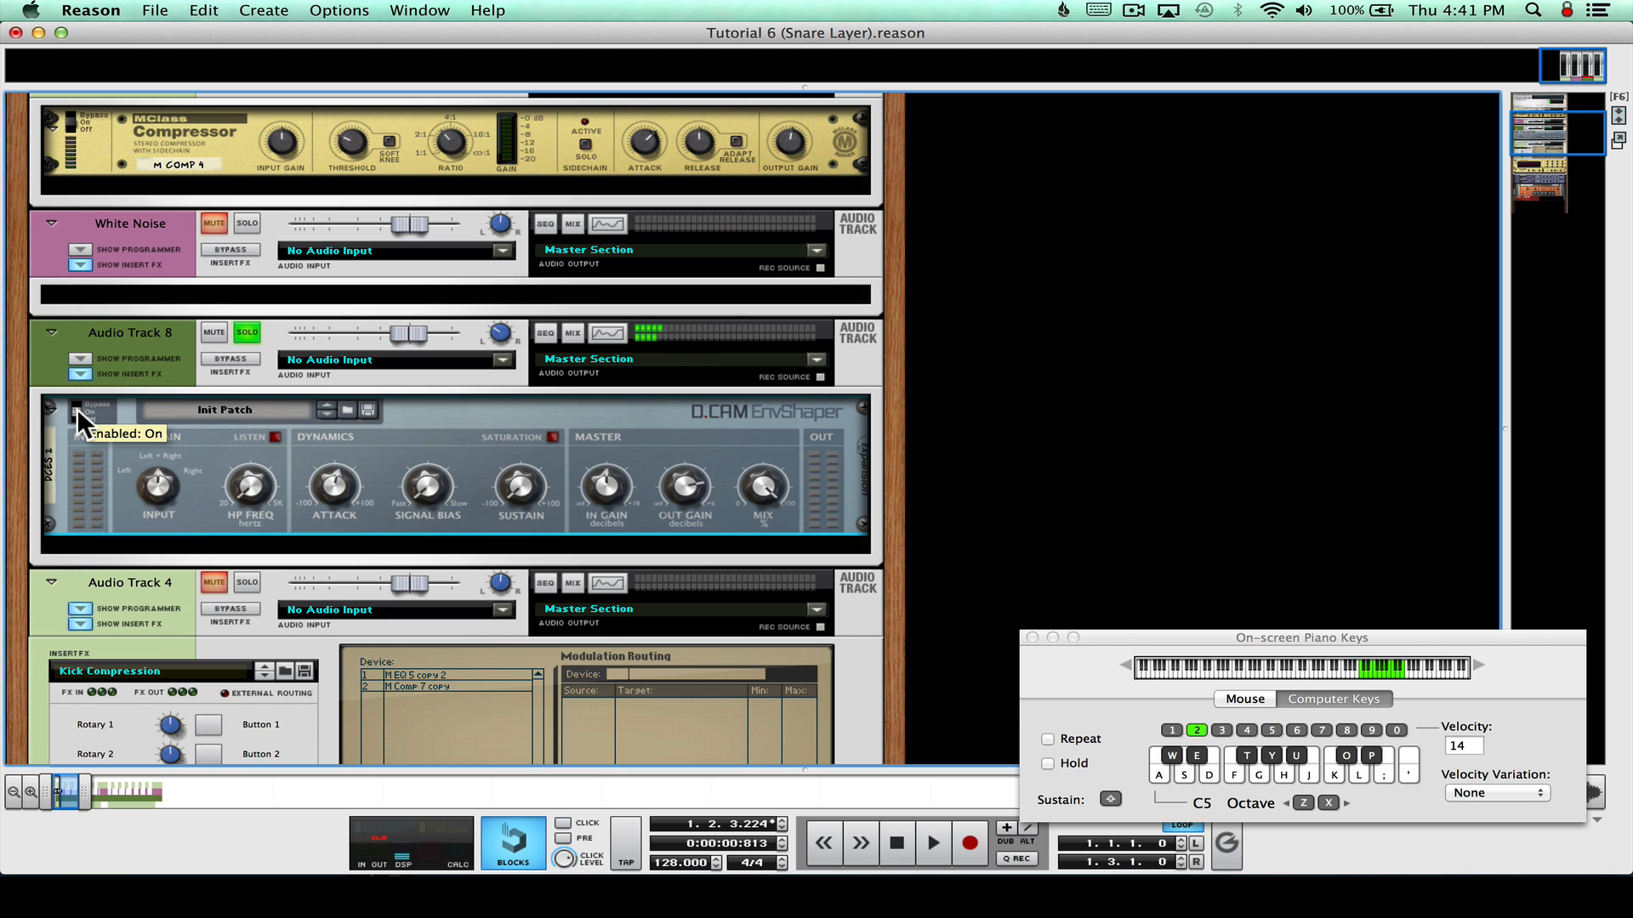
left_click(247, 332)
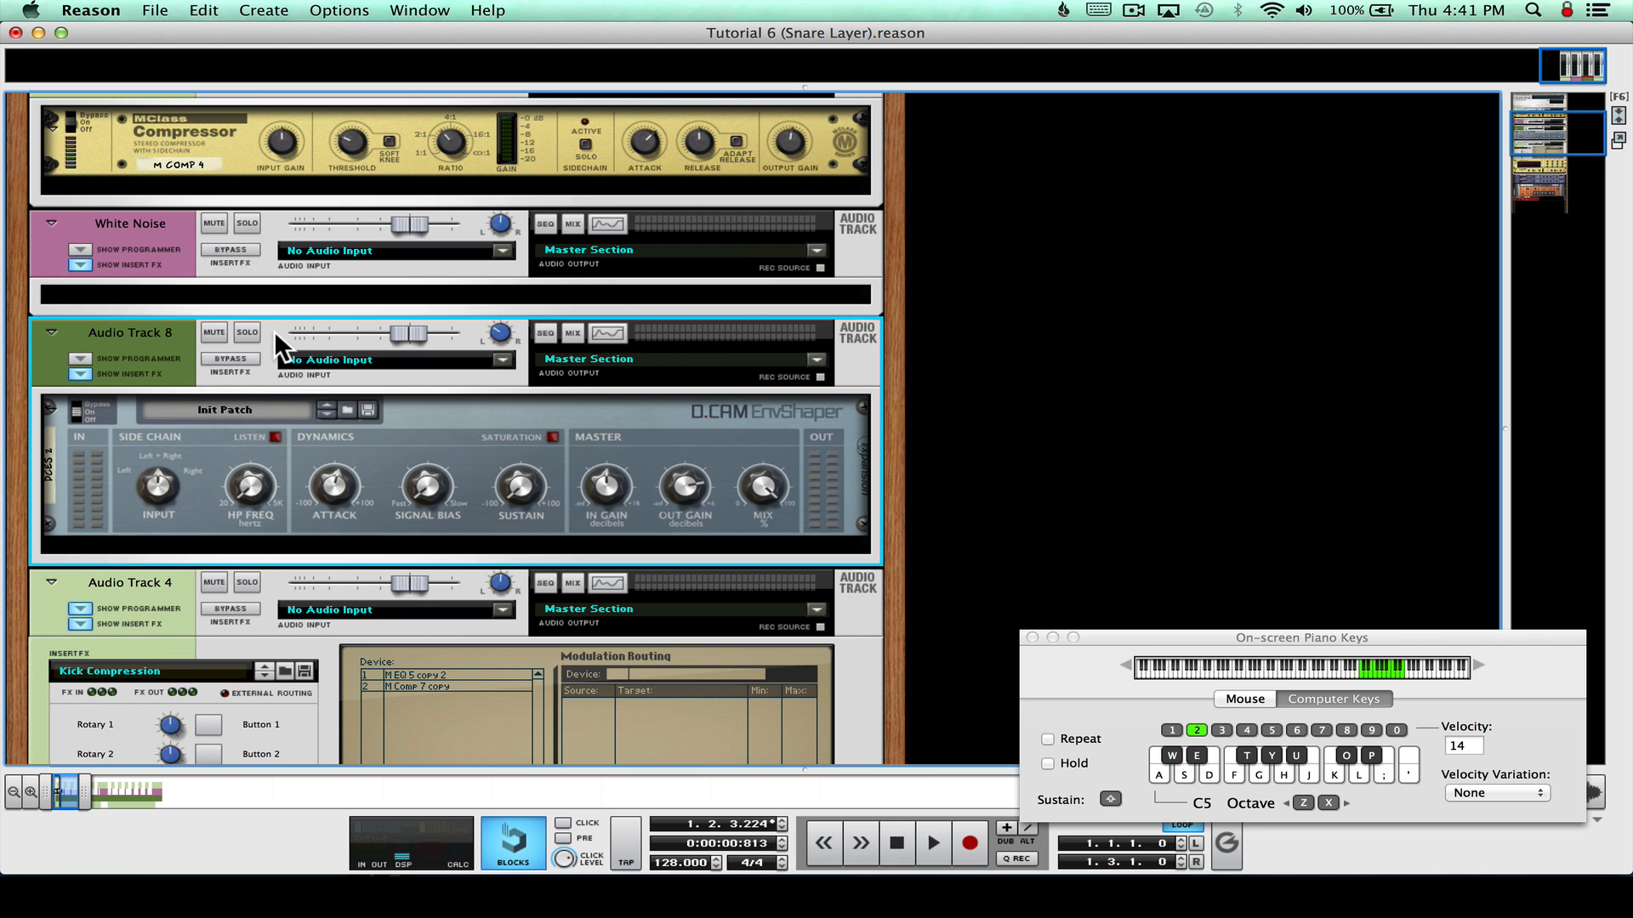
Play all the layers together from the song start, return to the sequencer view and stop playback
scroll(191, 350, "up", 3)
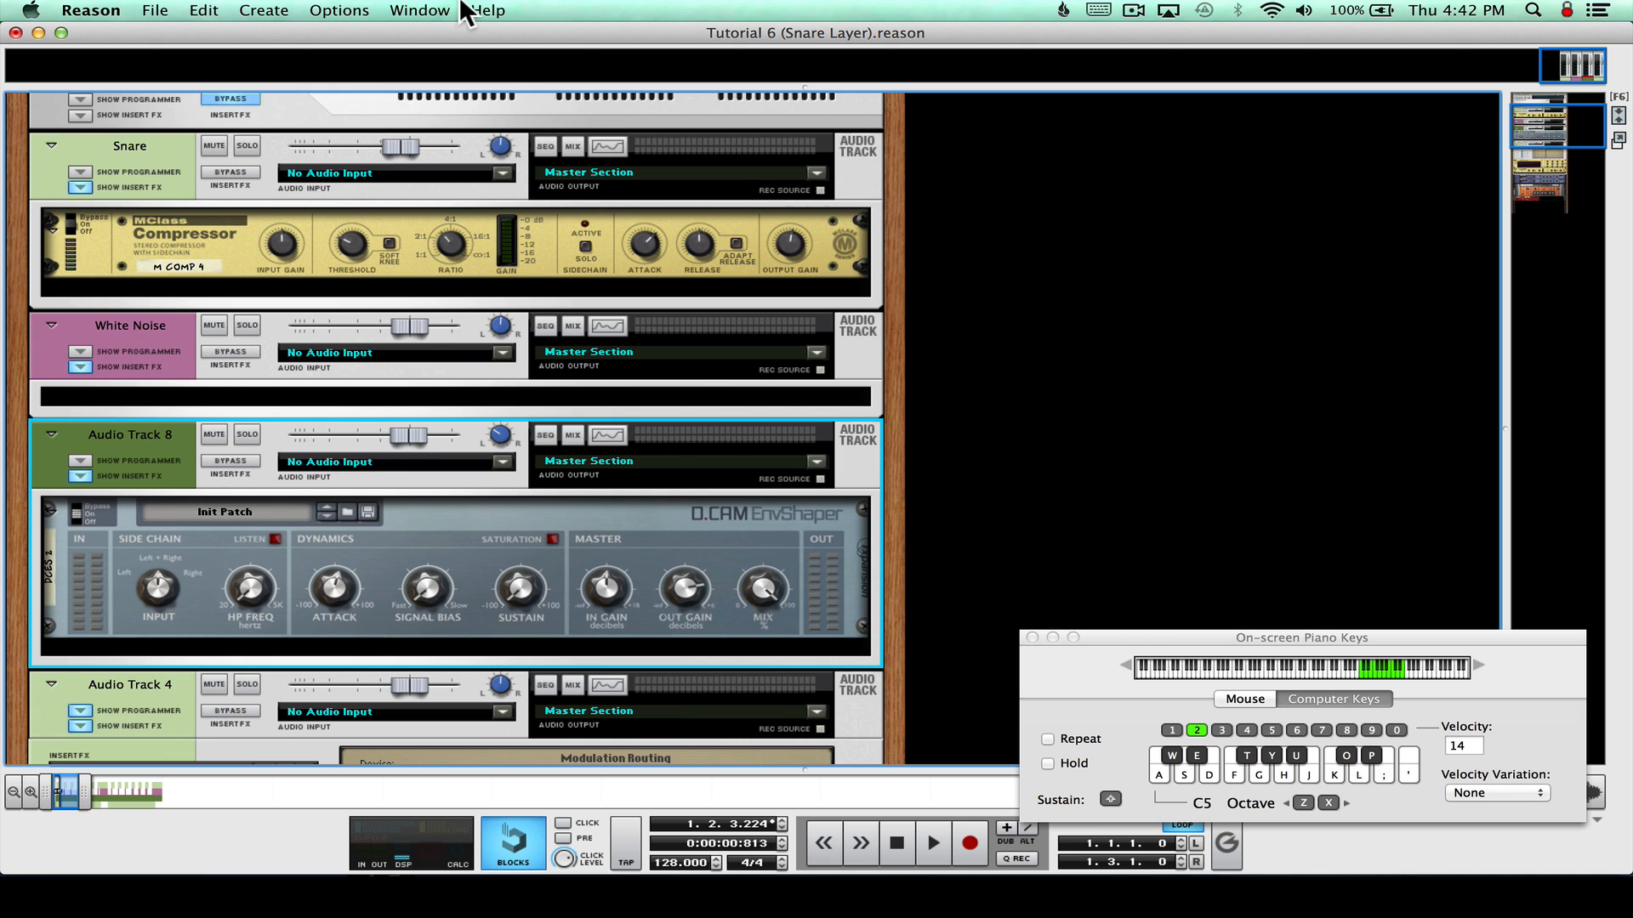
left_click(897, 840)
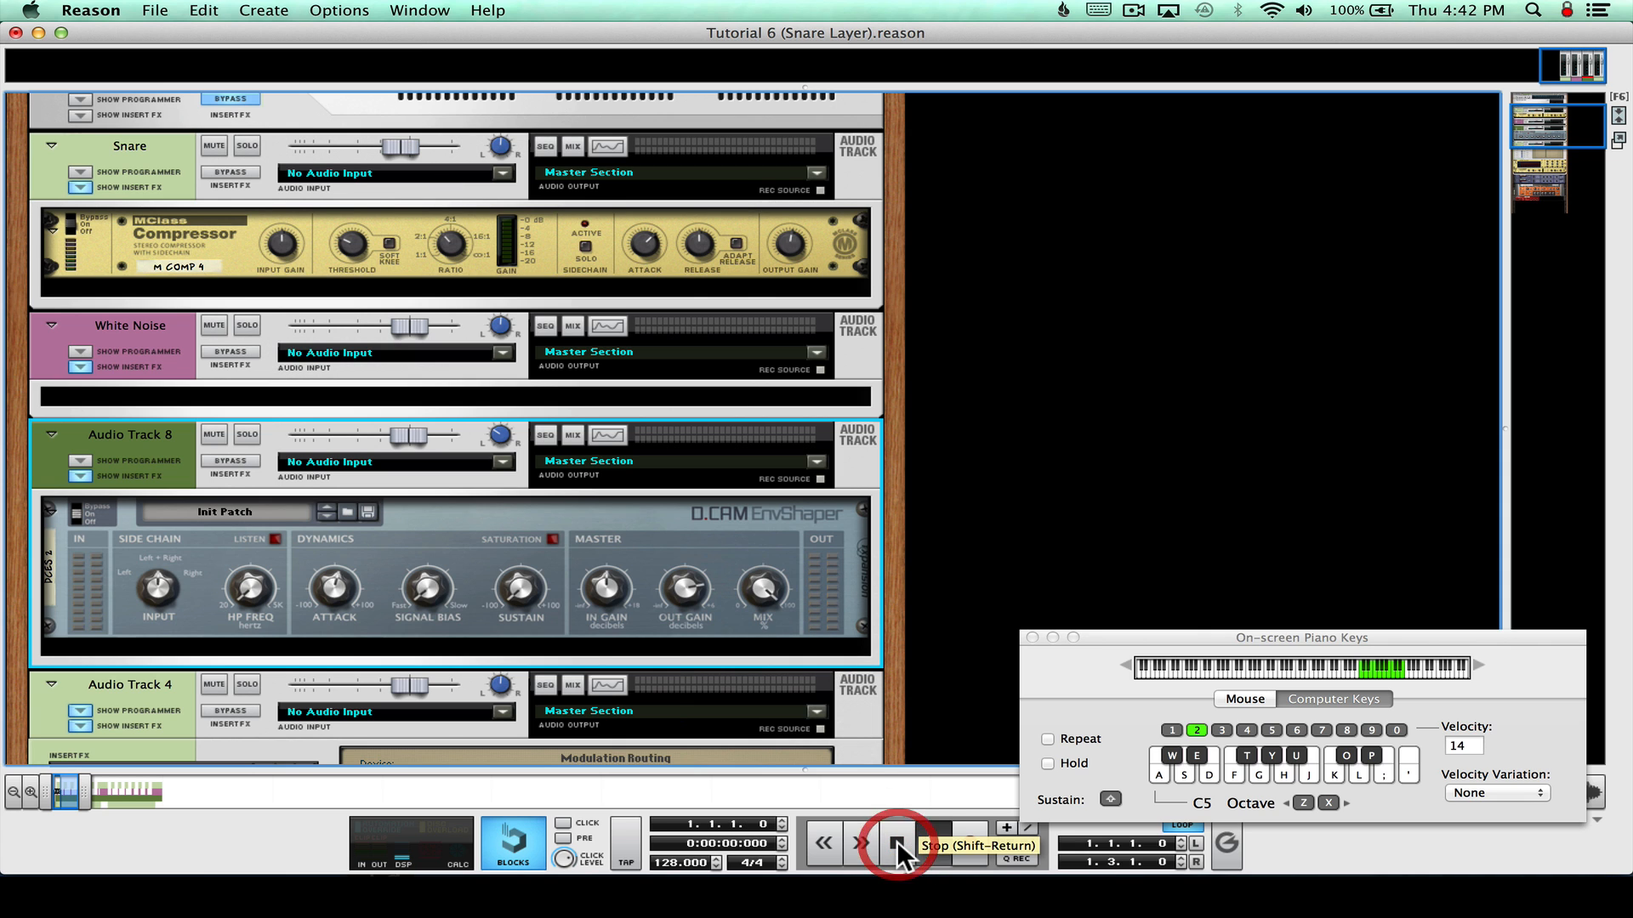
key("space")
left_click(420, 10)
left_click(426, 145)
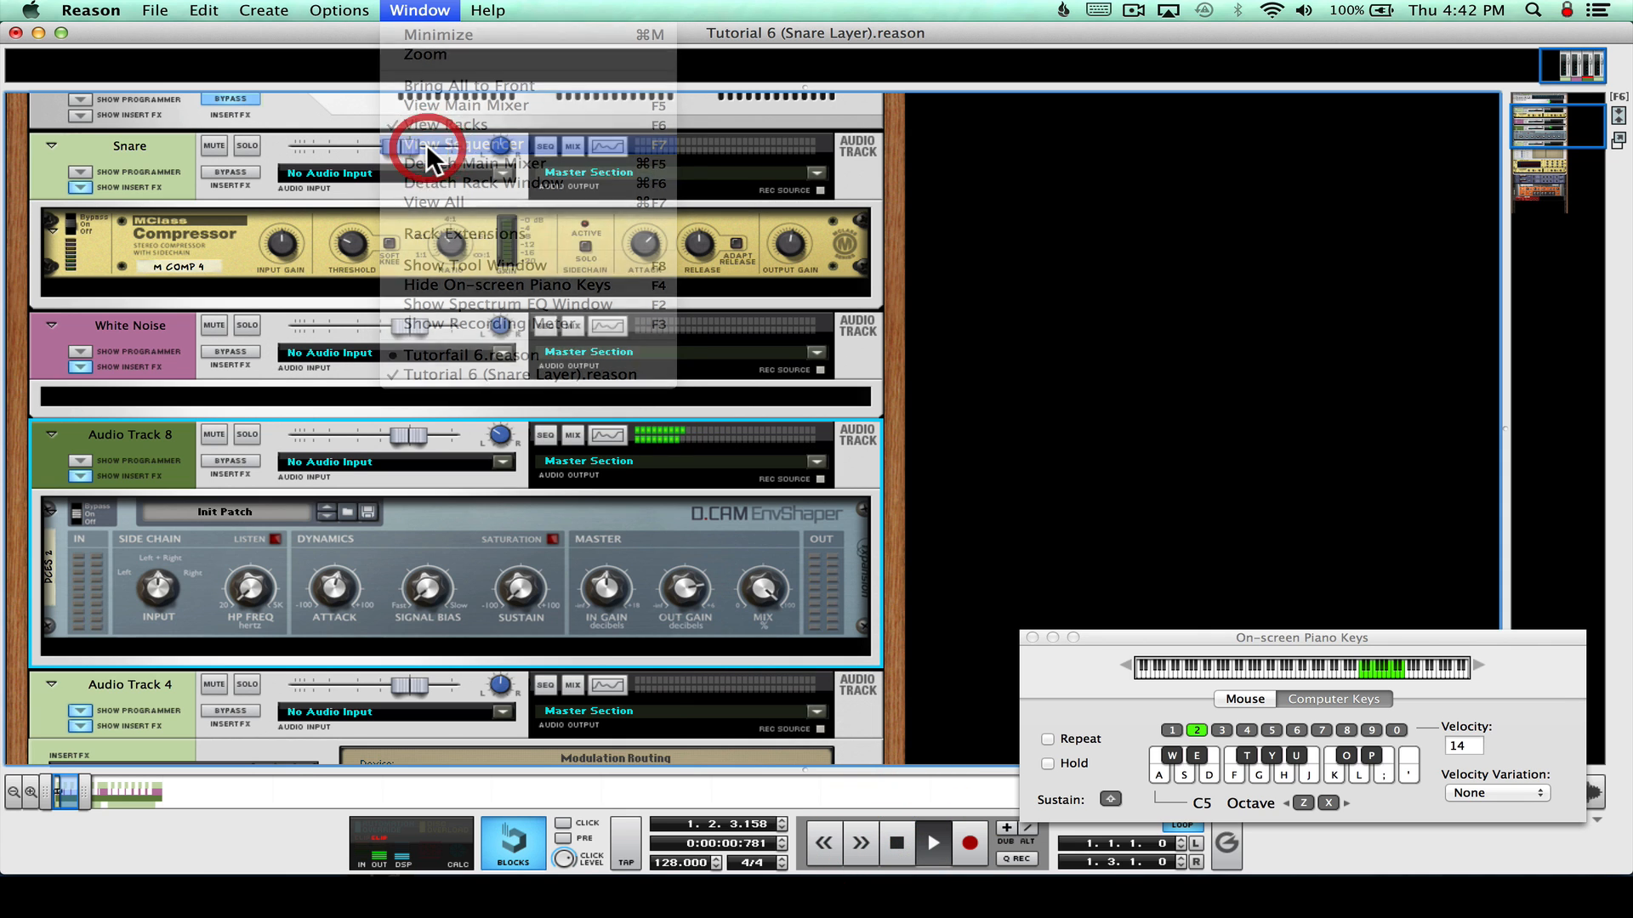
left_click(127, 166)
left_click_drag(898, 170, 55, 160)
left_click(898, 835)
key("space")
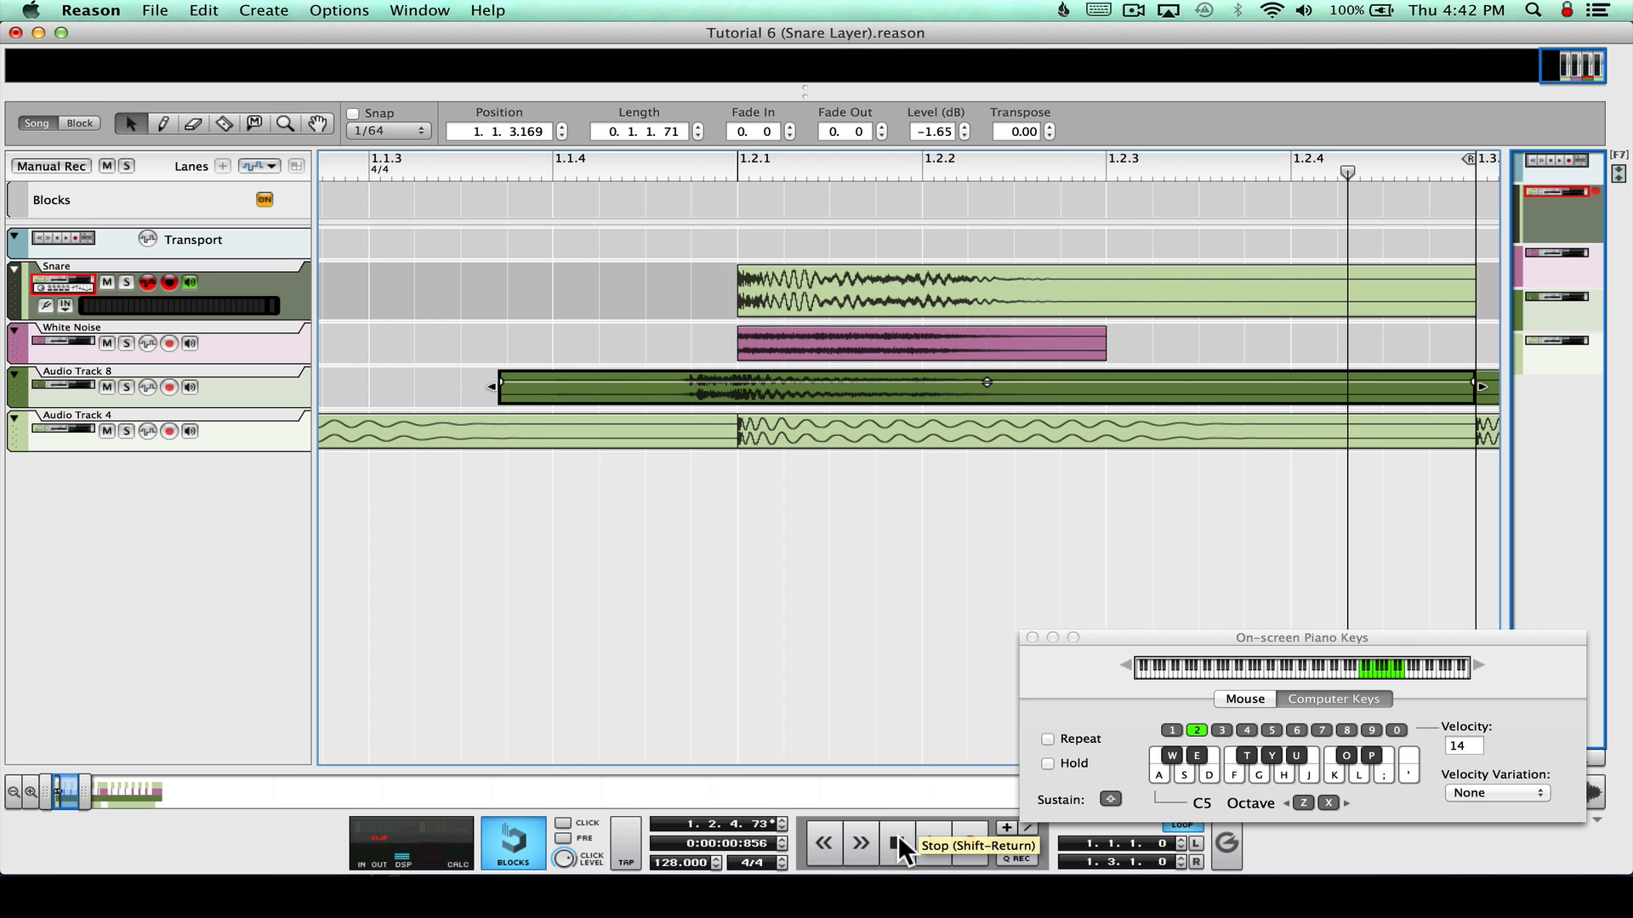
left_click(898, 835)
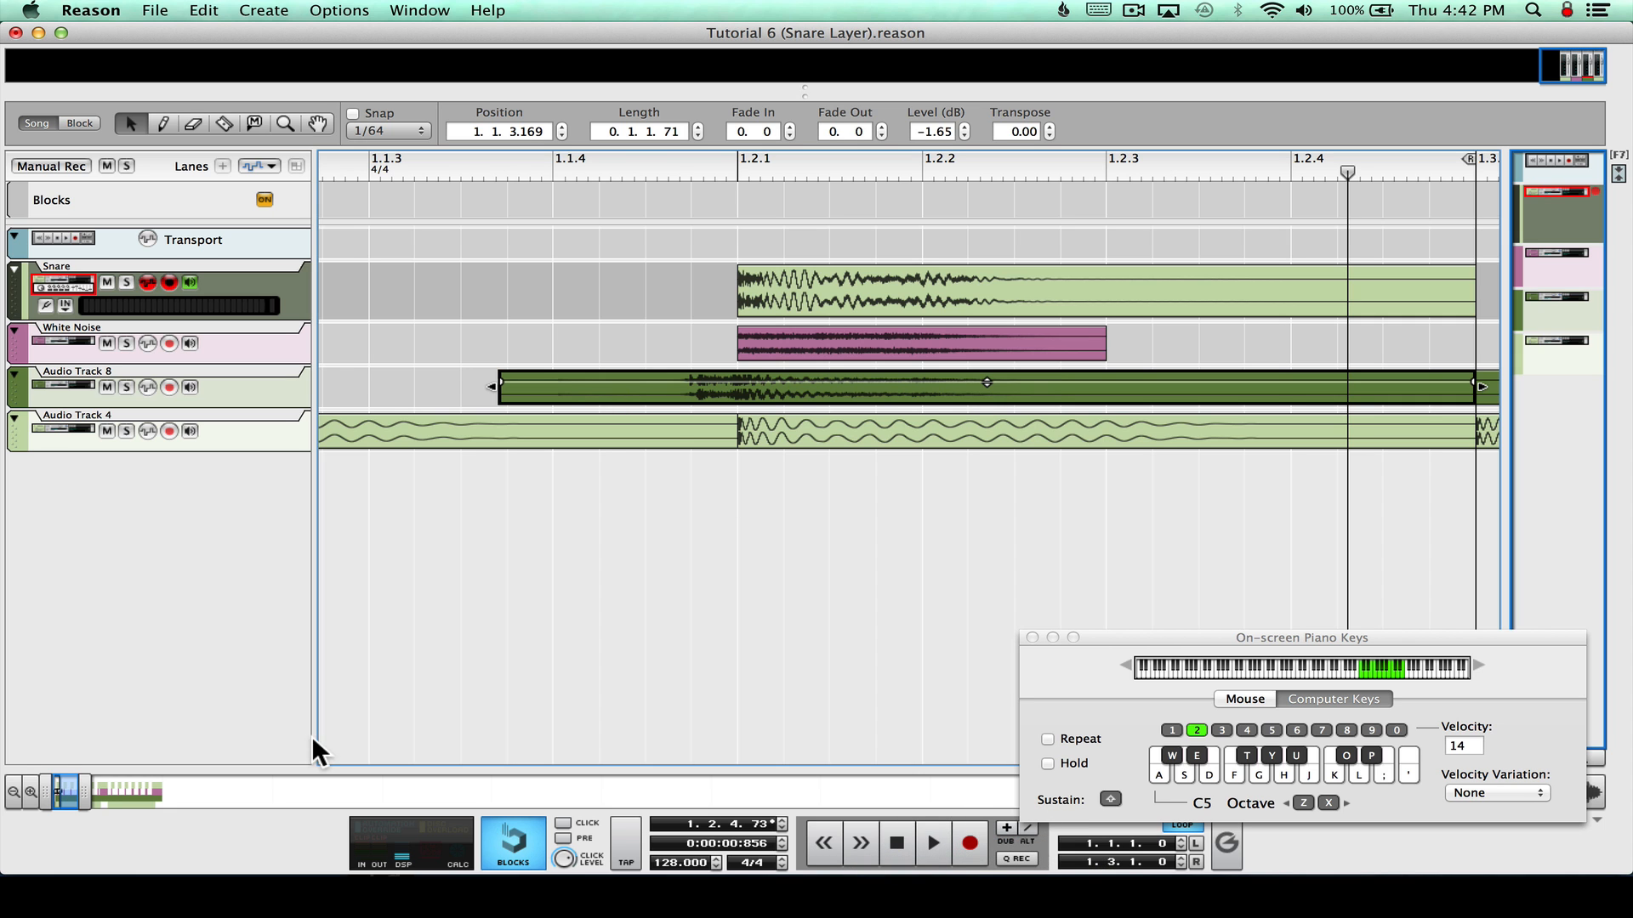
Turn snap back on in the sequencer with several of the snare hits in view
left_click(13, 792)
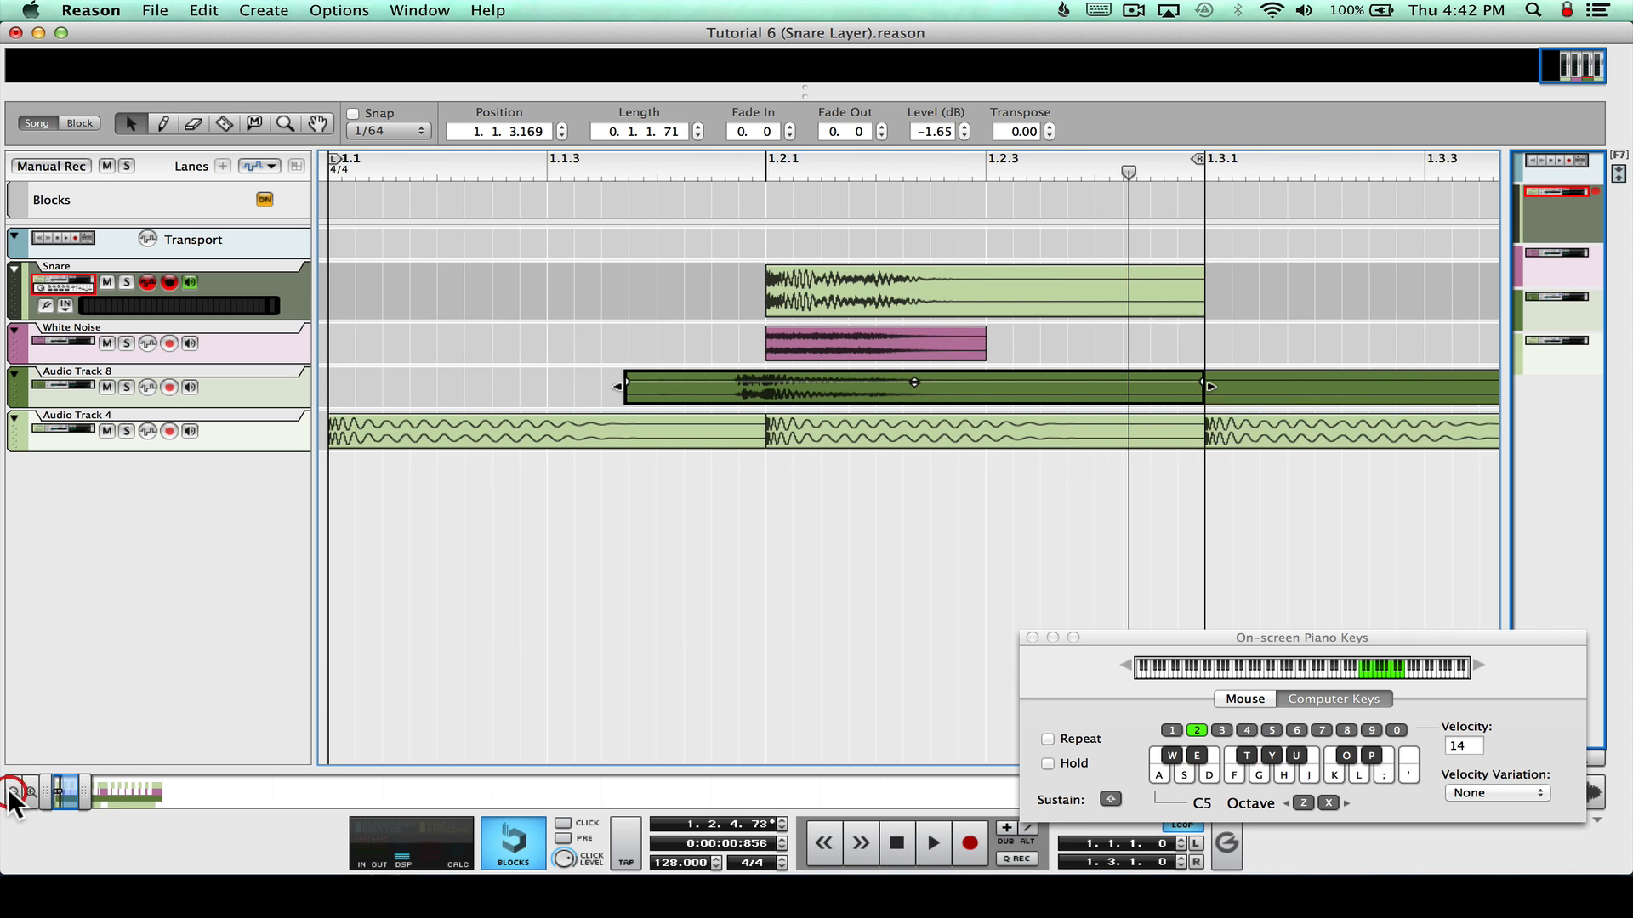
left_click(12, 793)
left_click(13, 793)
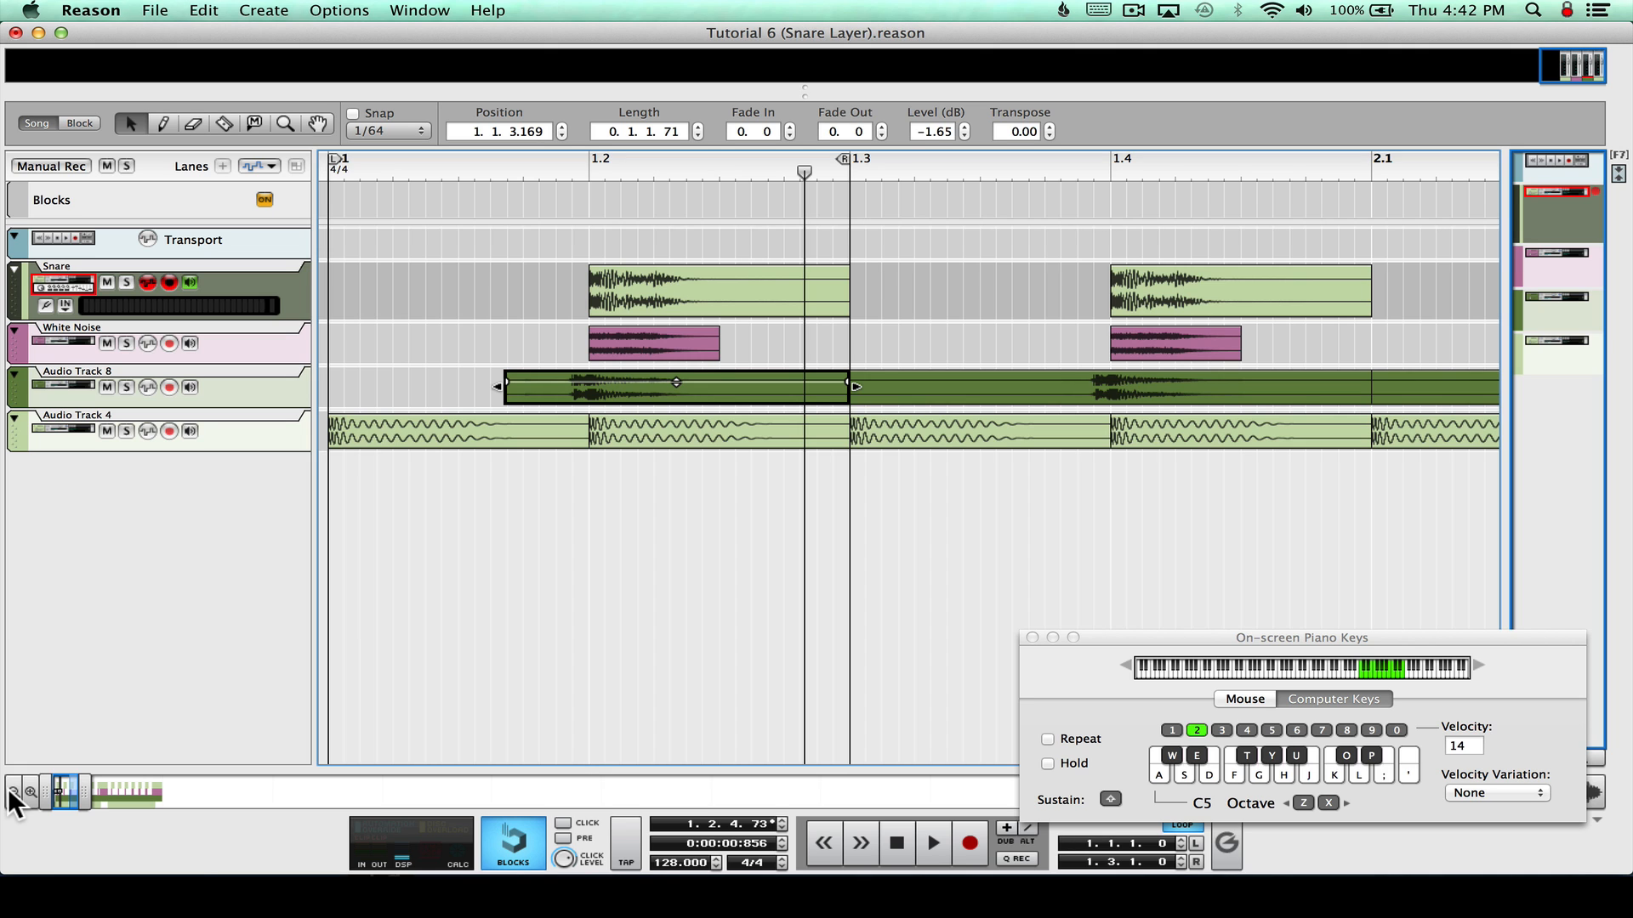
left_click(13, 793)
left_click(13, 792)
left_click(13, 793)
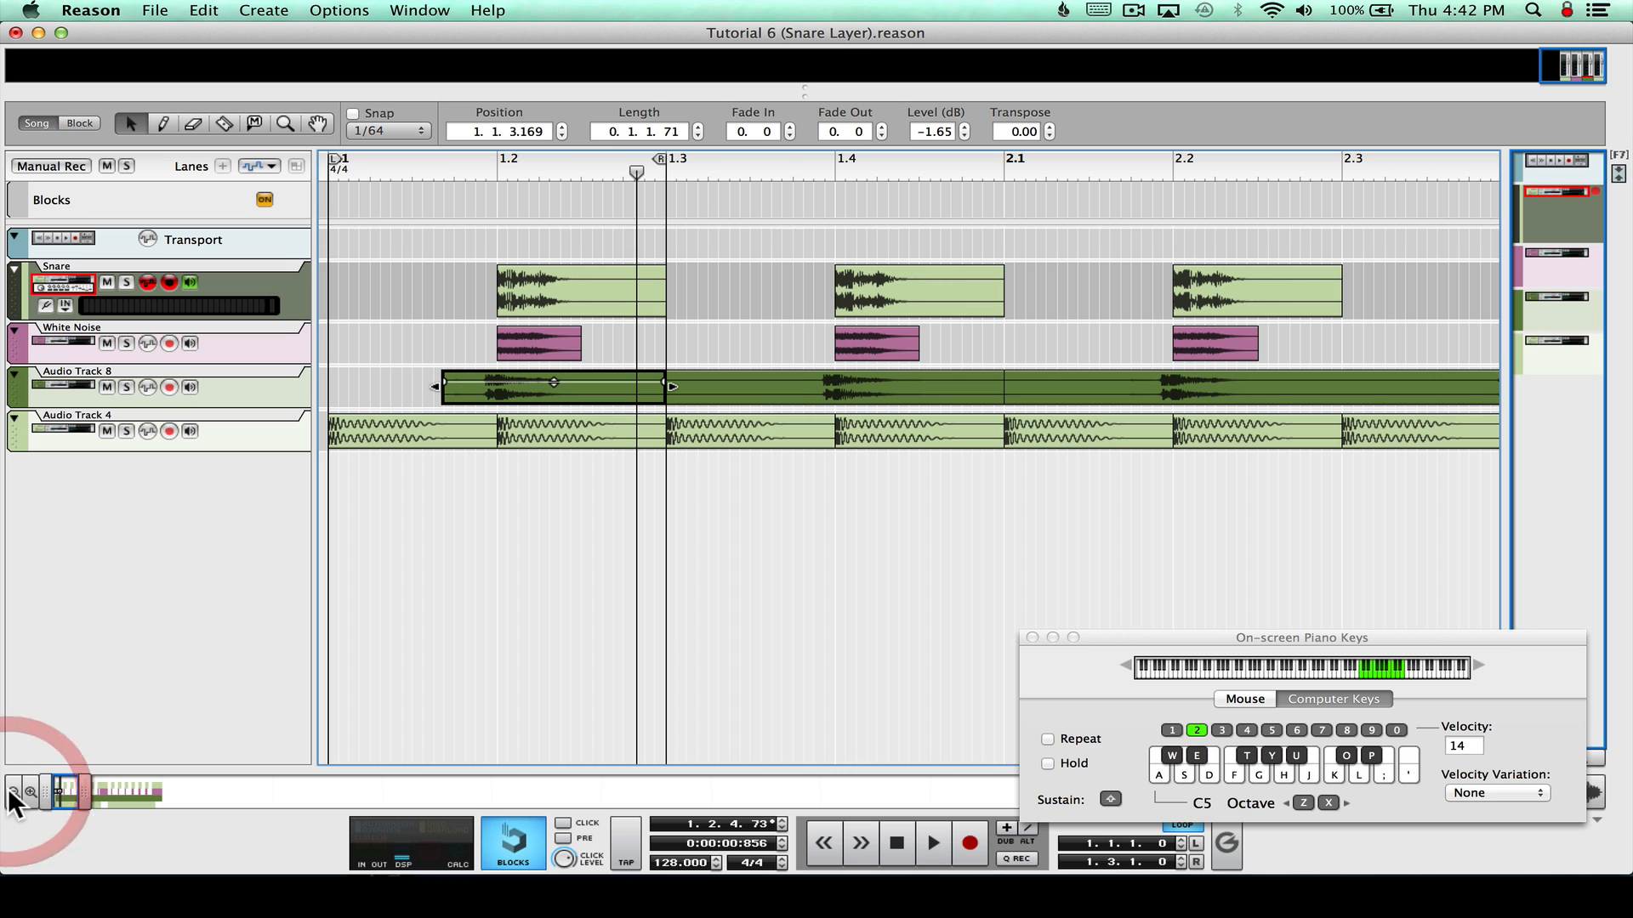
left_click(352, 111)
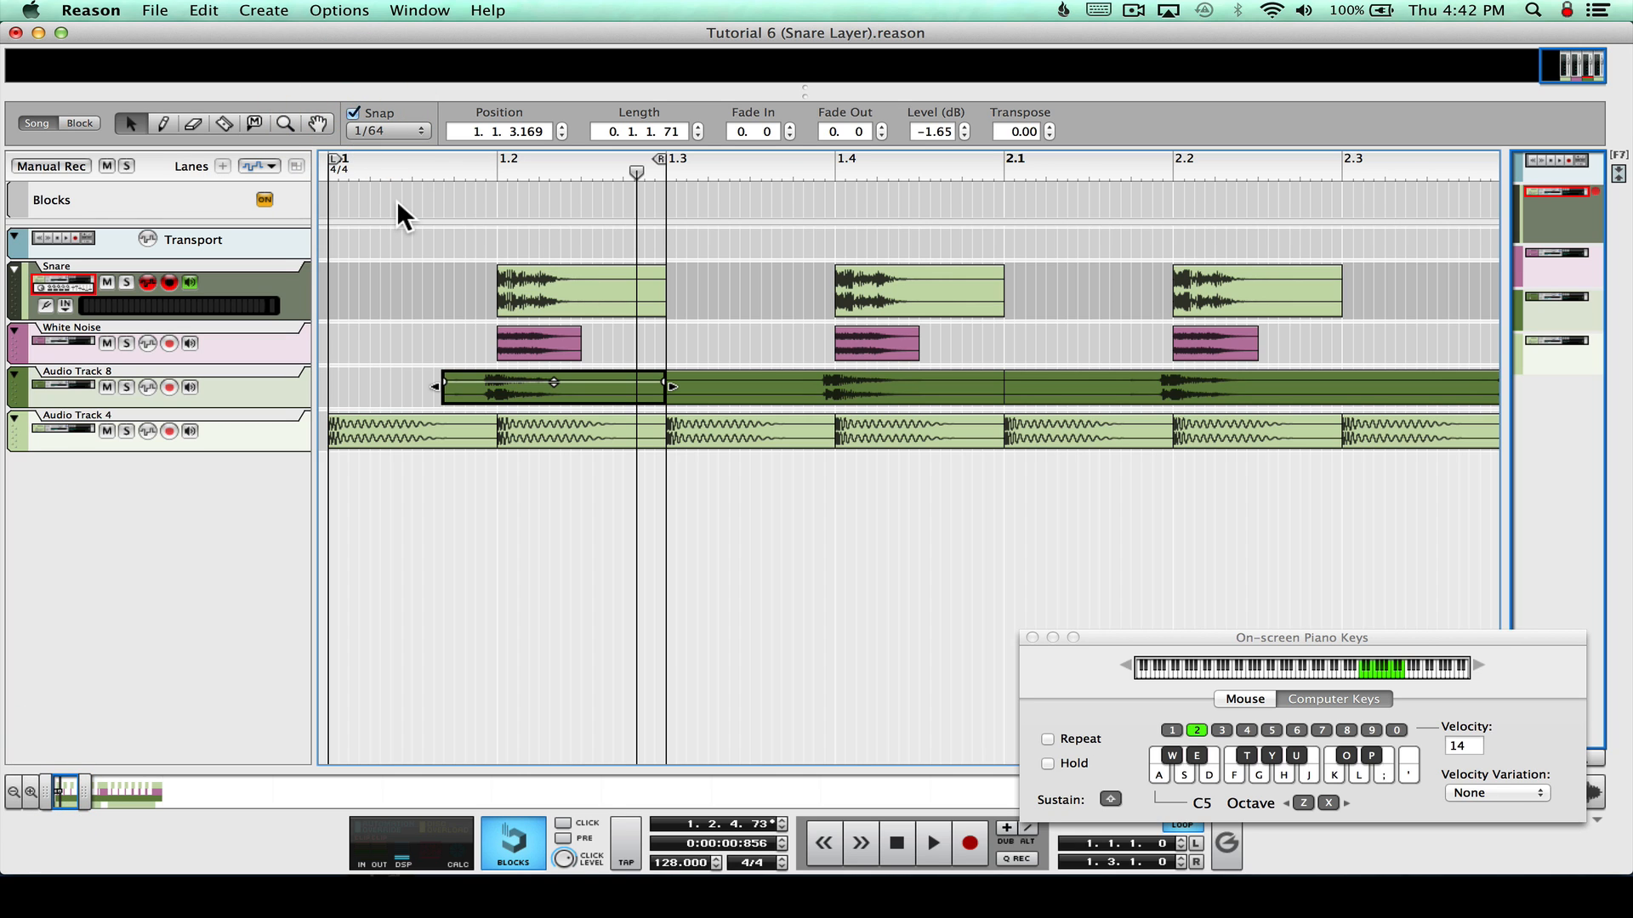